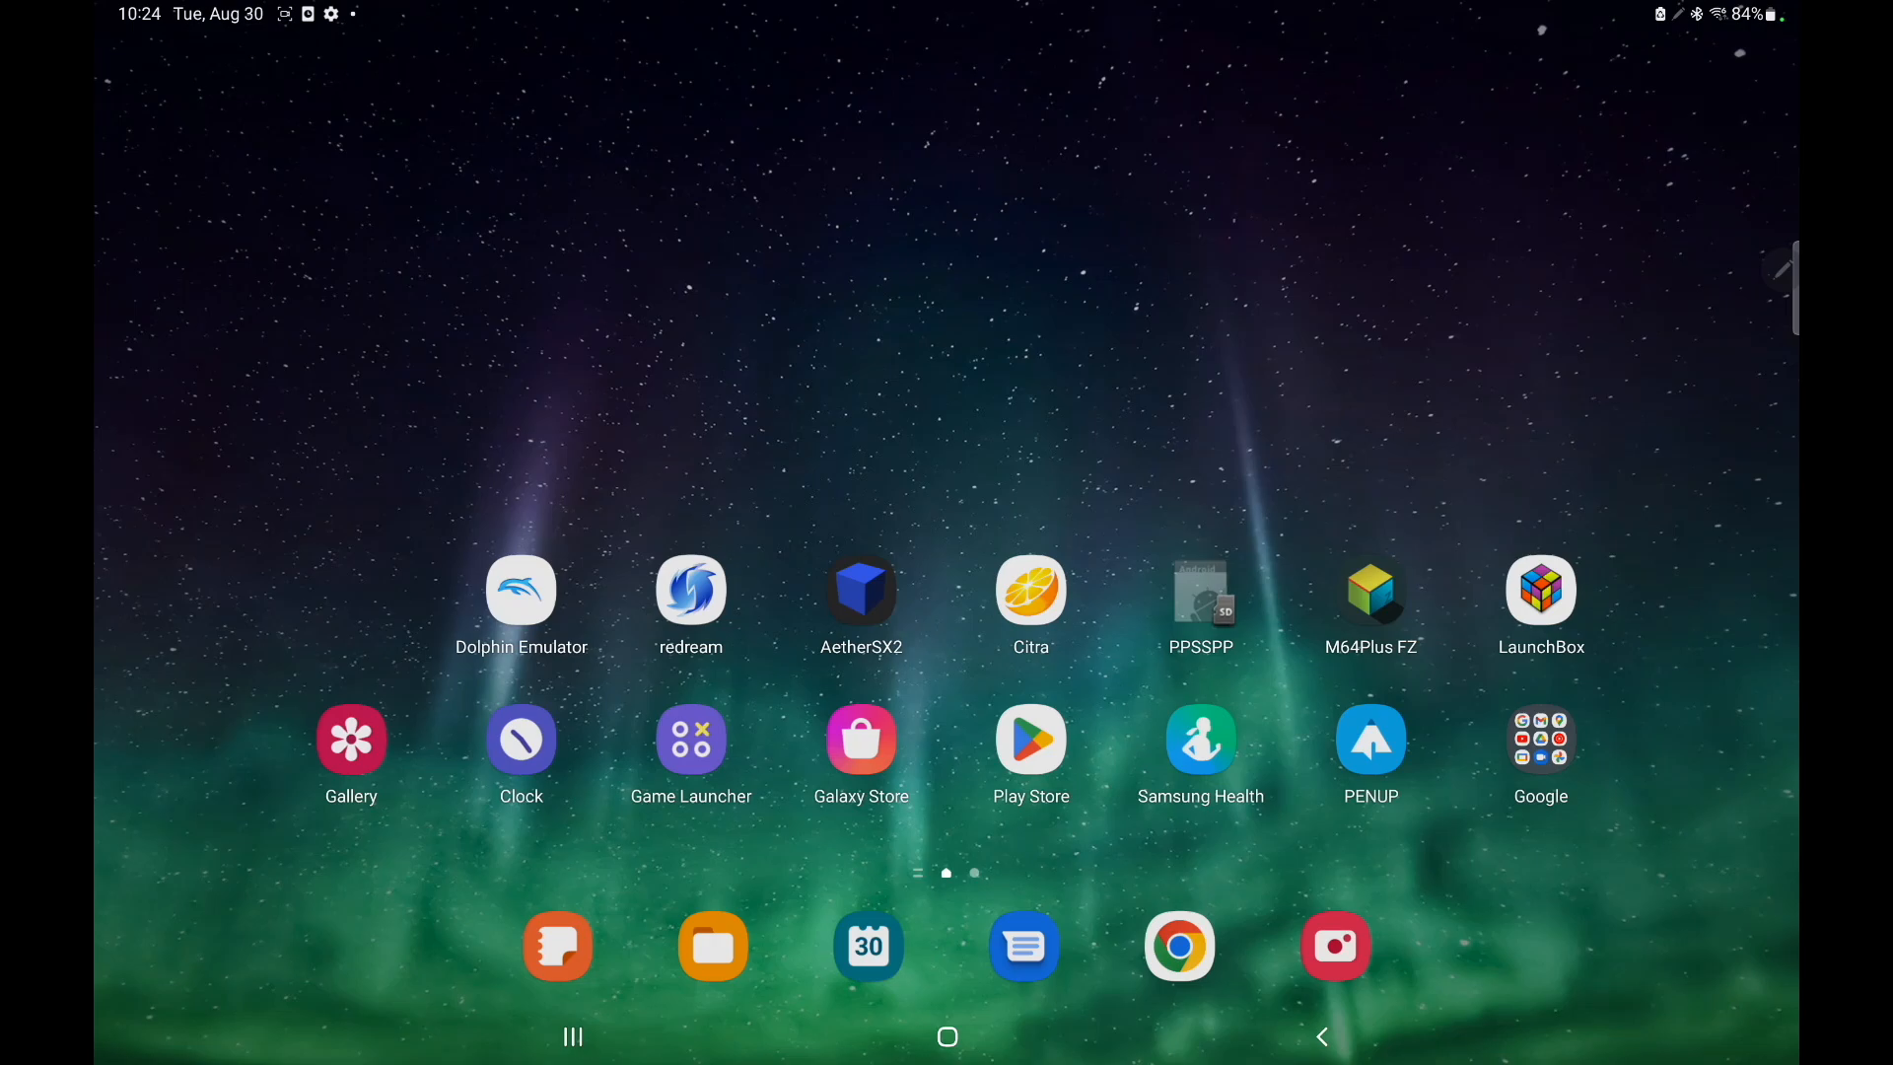
- Launch LaunchBox from its icon on the Android home screen
left_click(1542, 592)
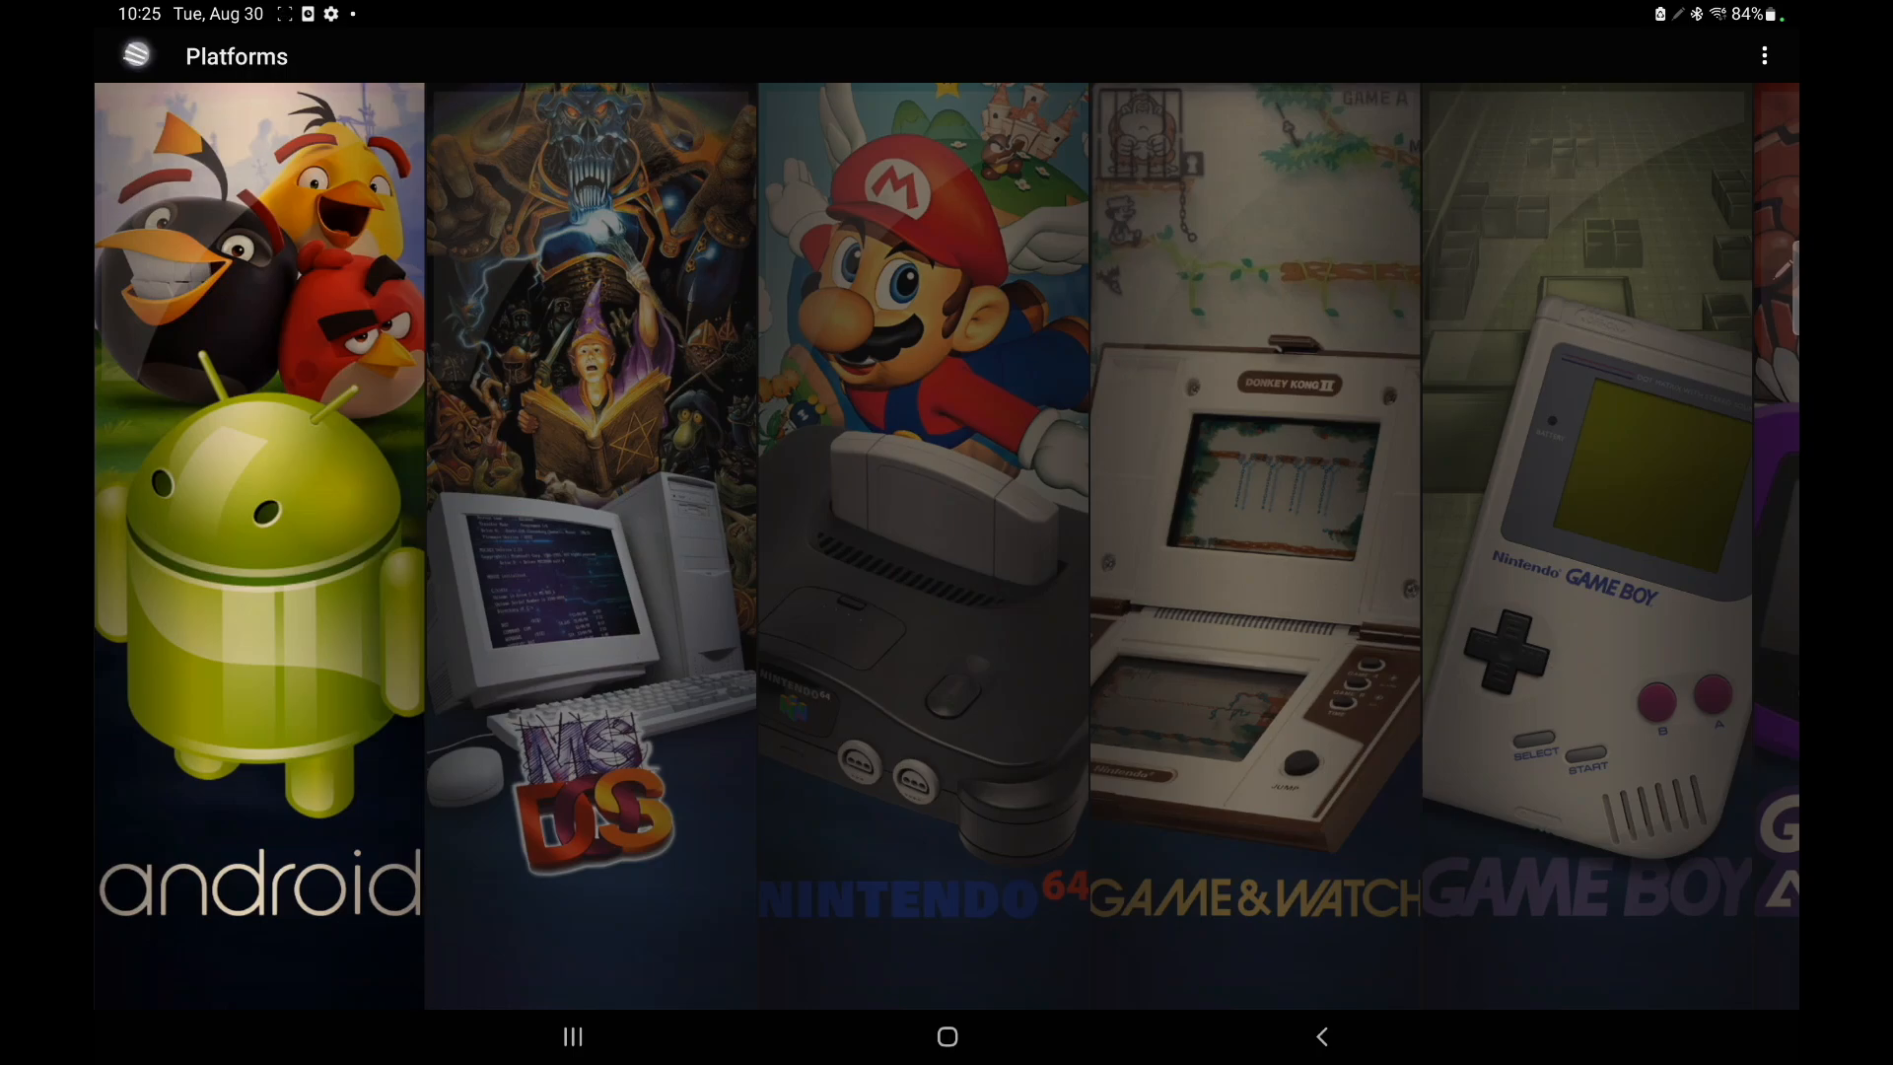
left_click(136, 55)
left_click(143, 219)
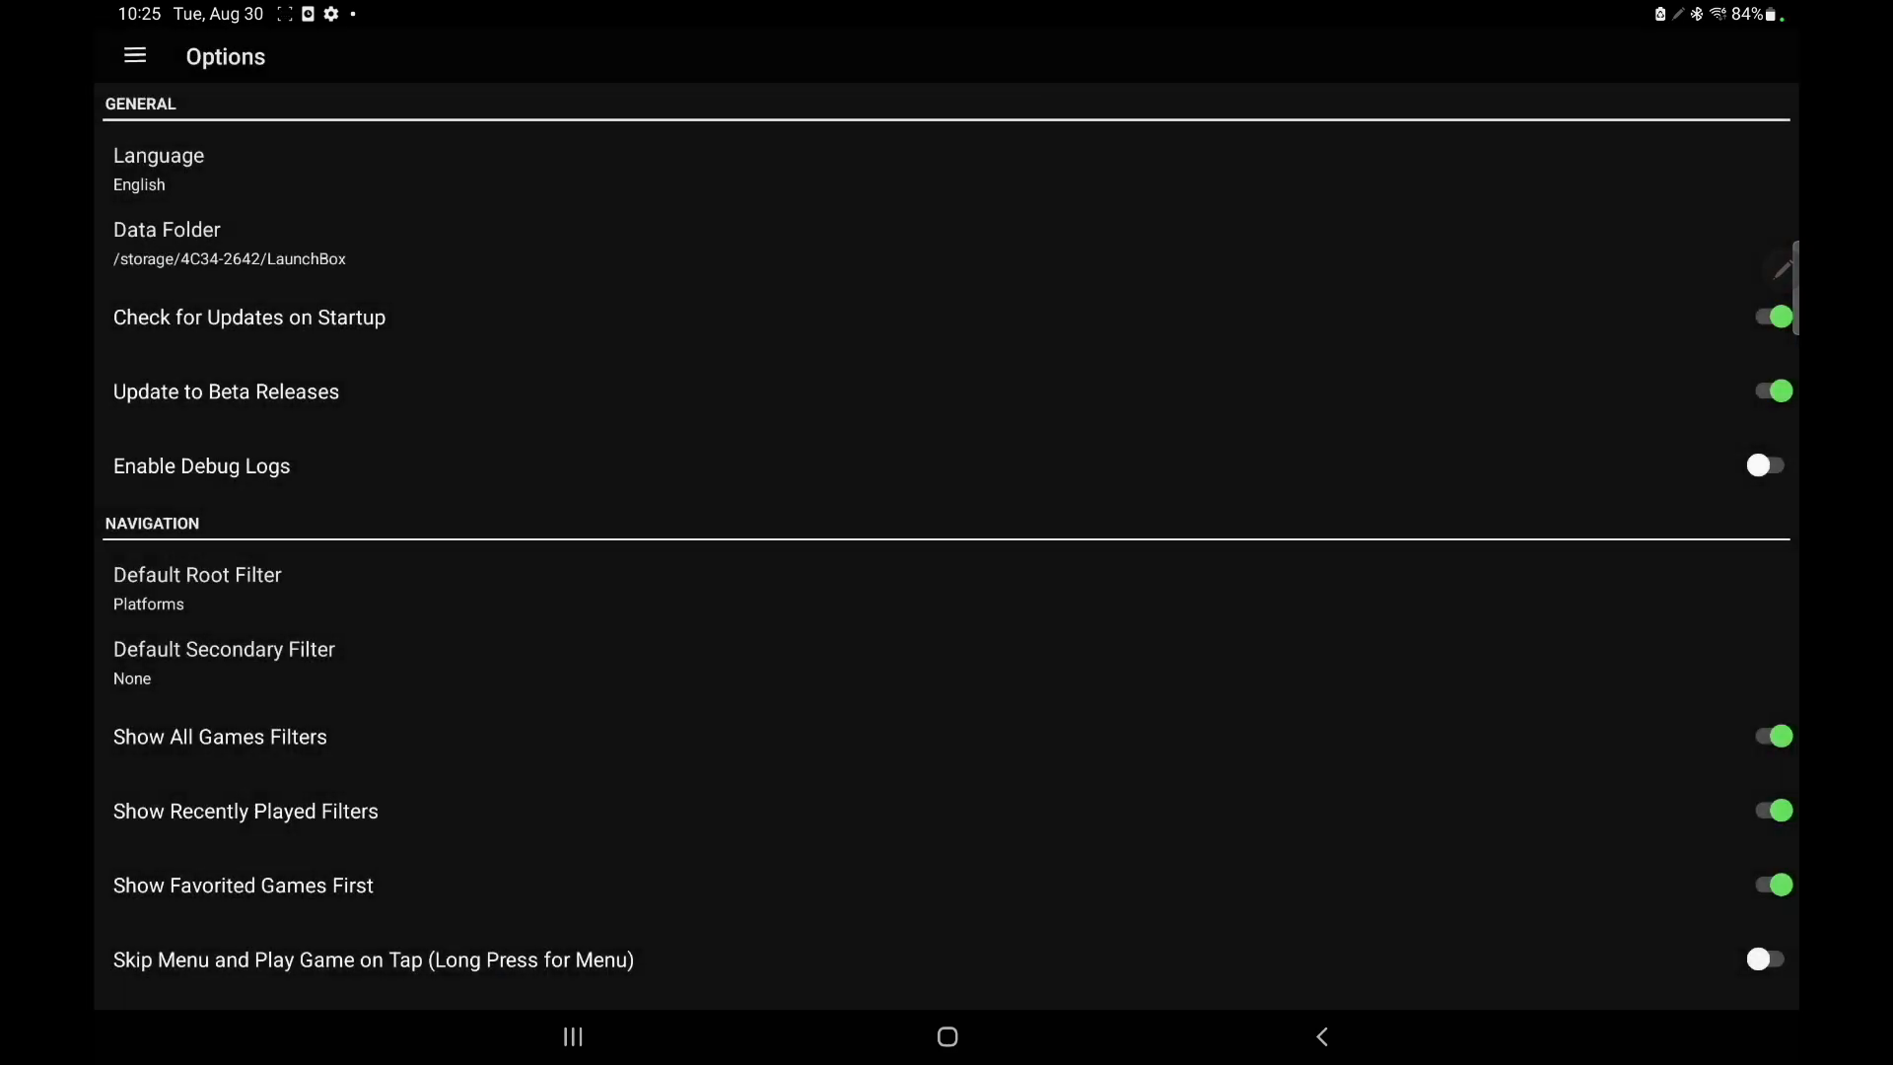
left_click(191, 318)
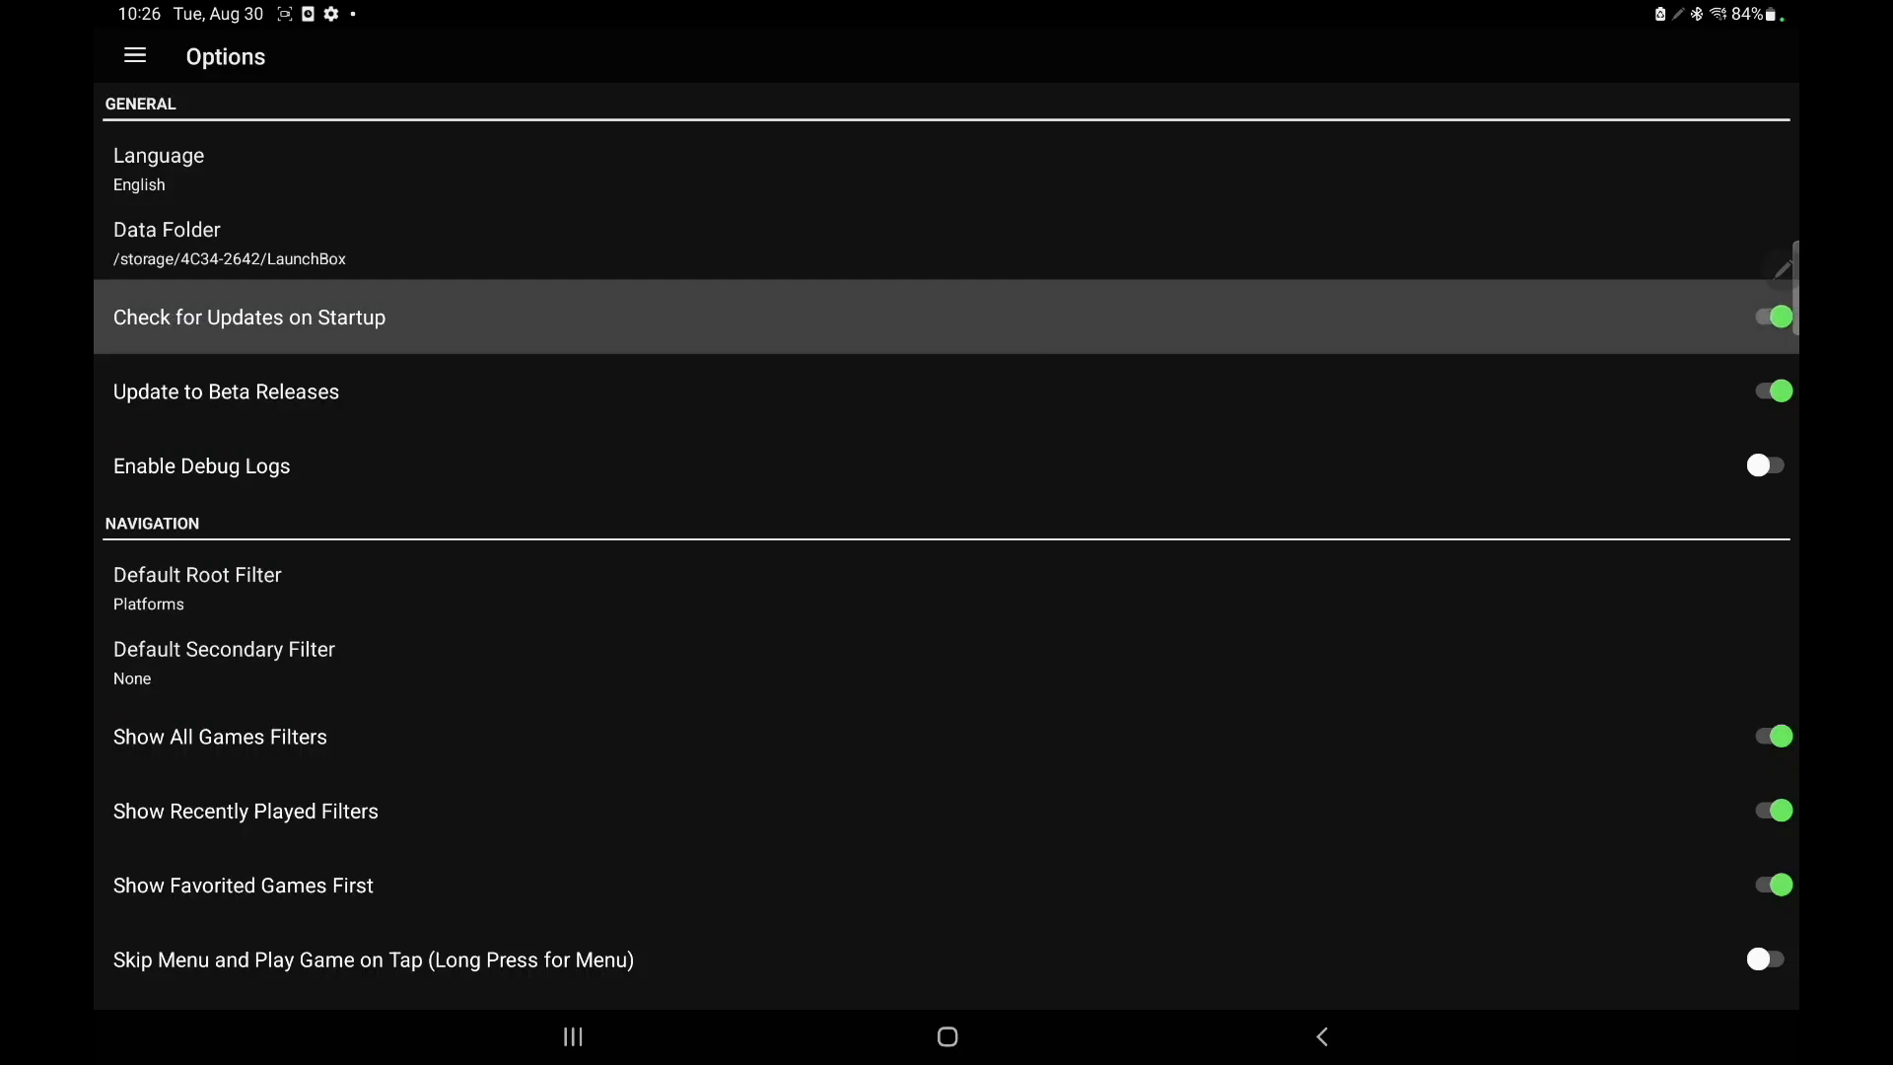
left_click(1321, 1035)
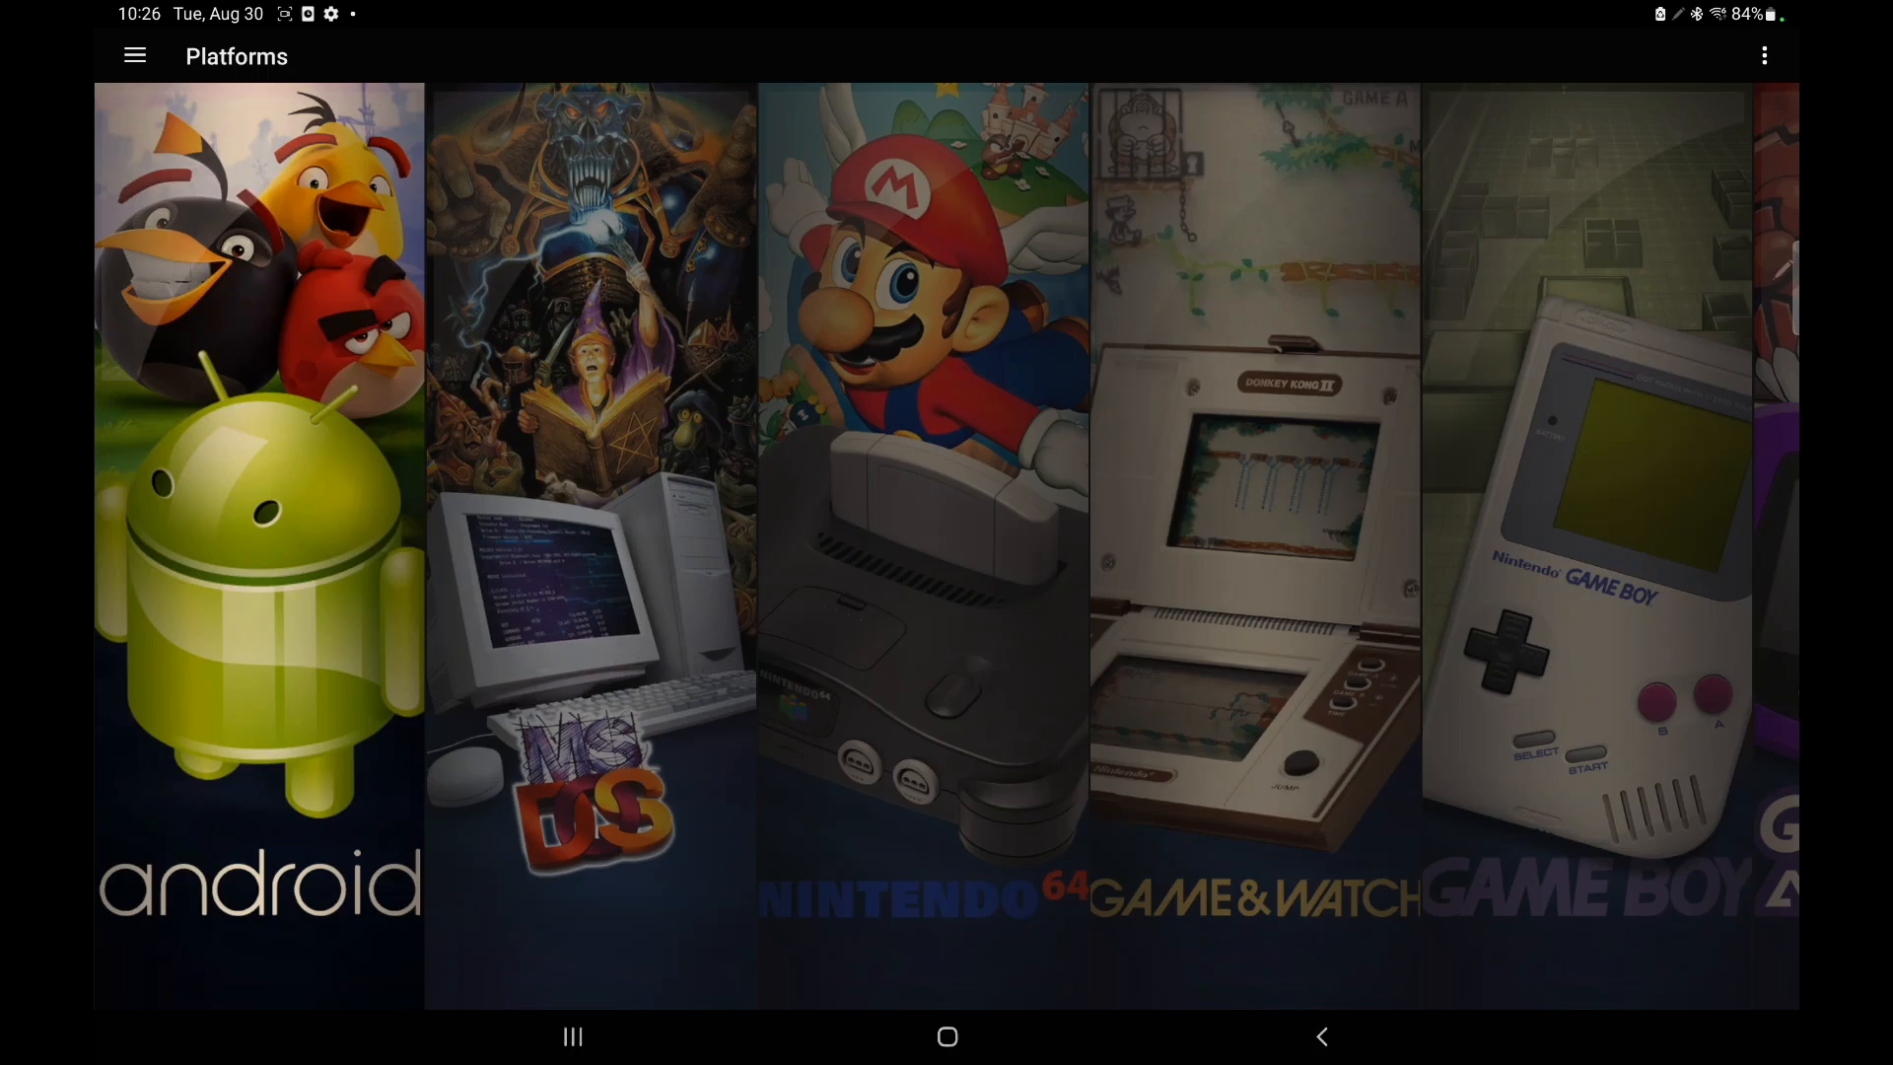
left_click_drag(1628, 636, 1086, 630)
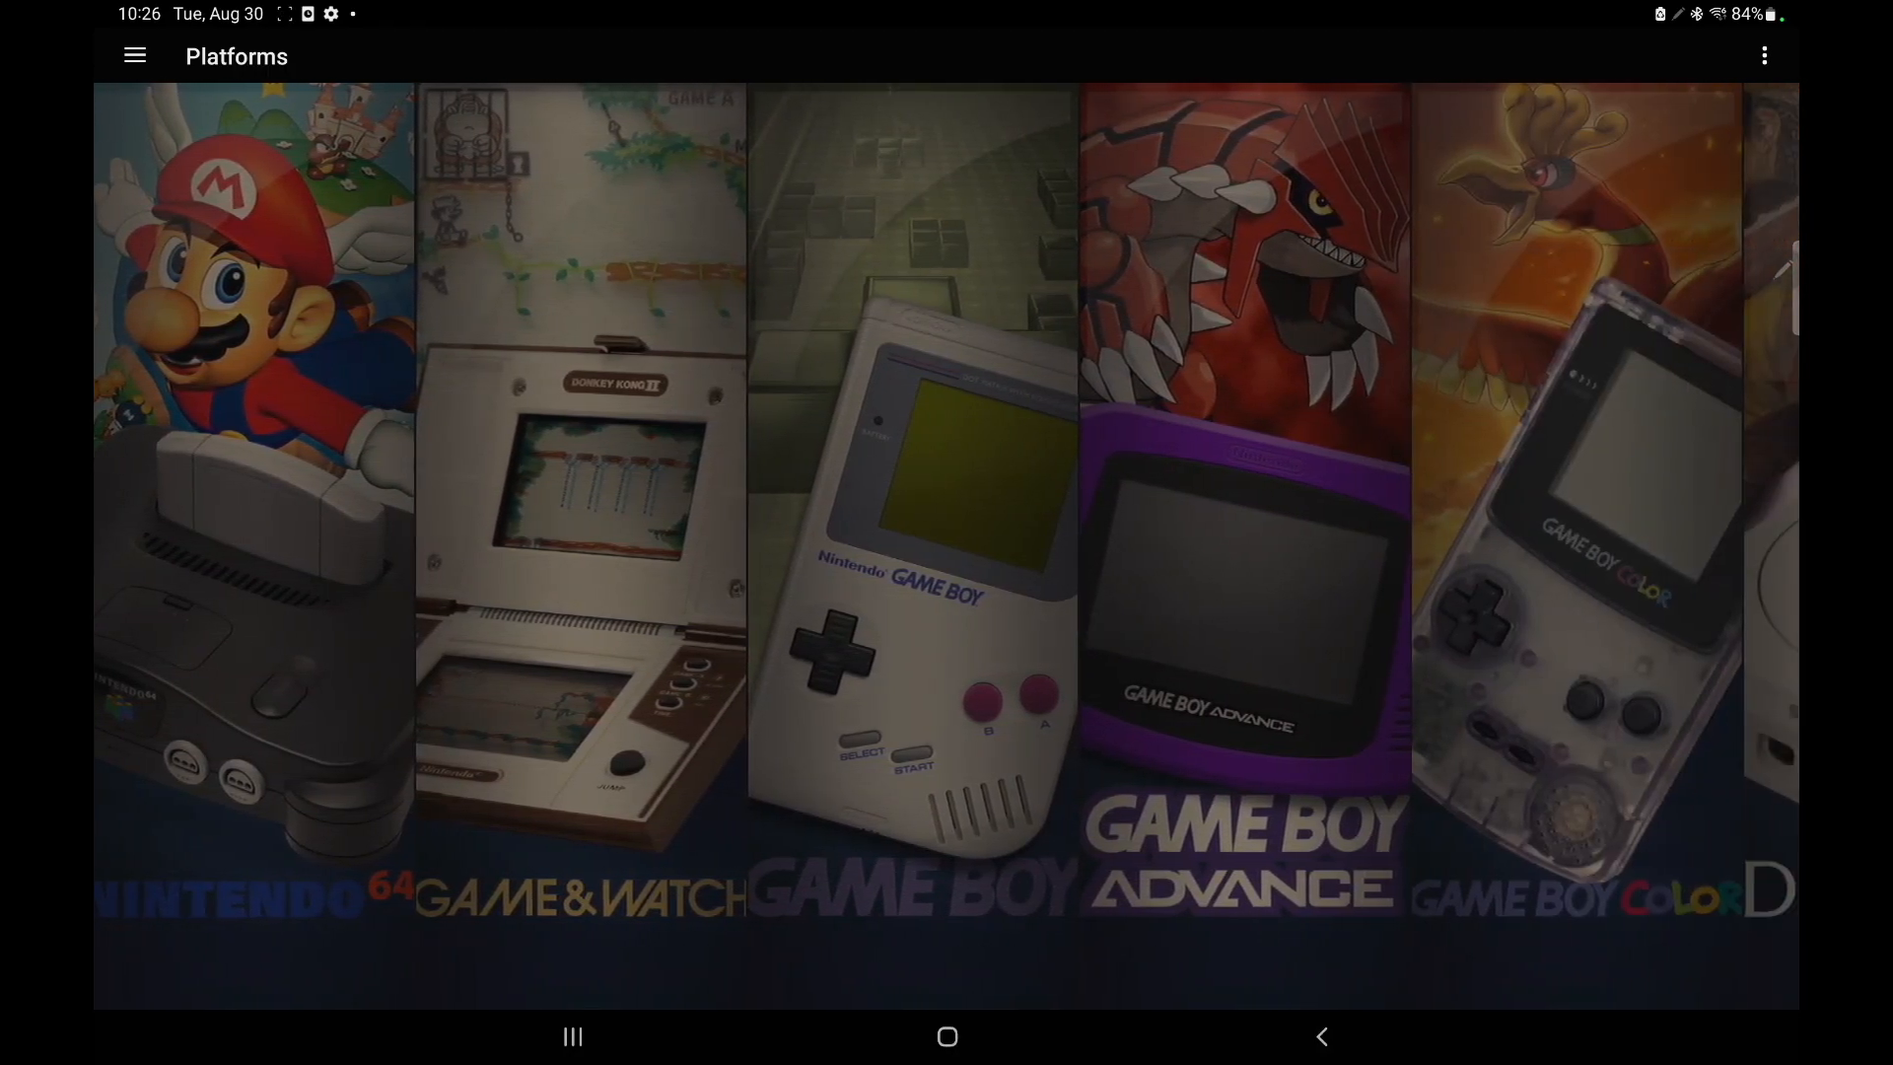
left_click_drag(1085, 631, 1264, 631)
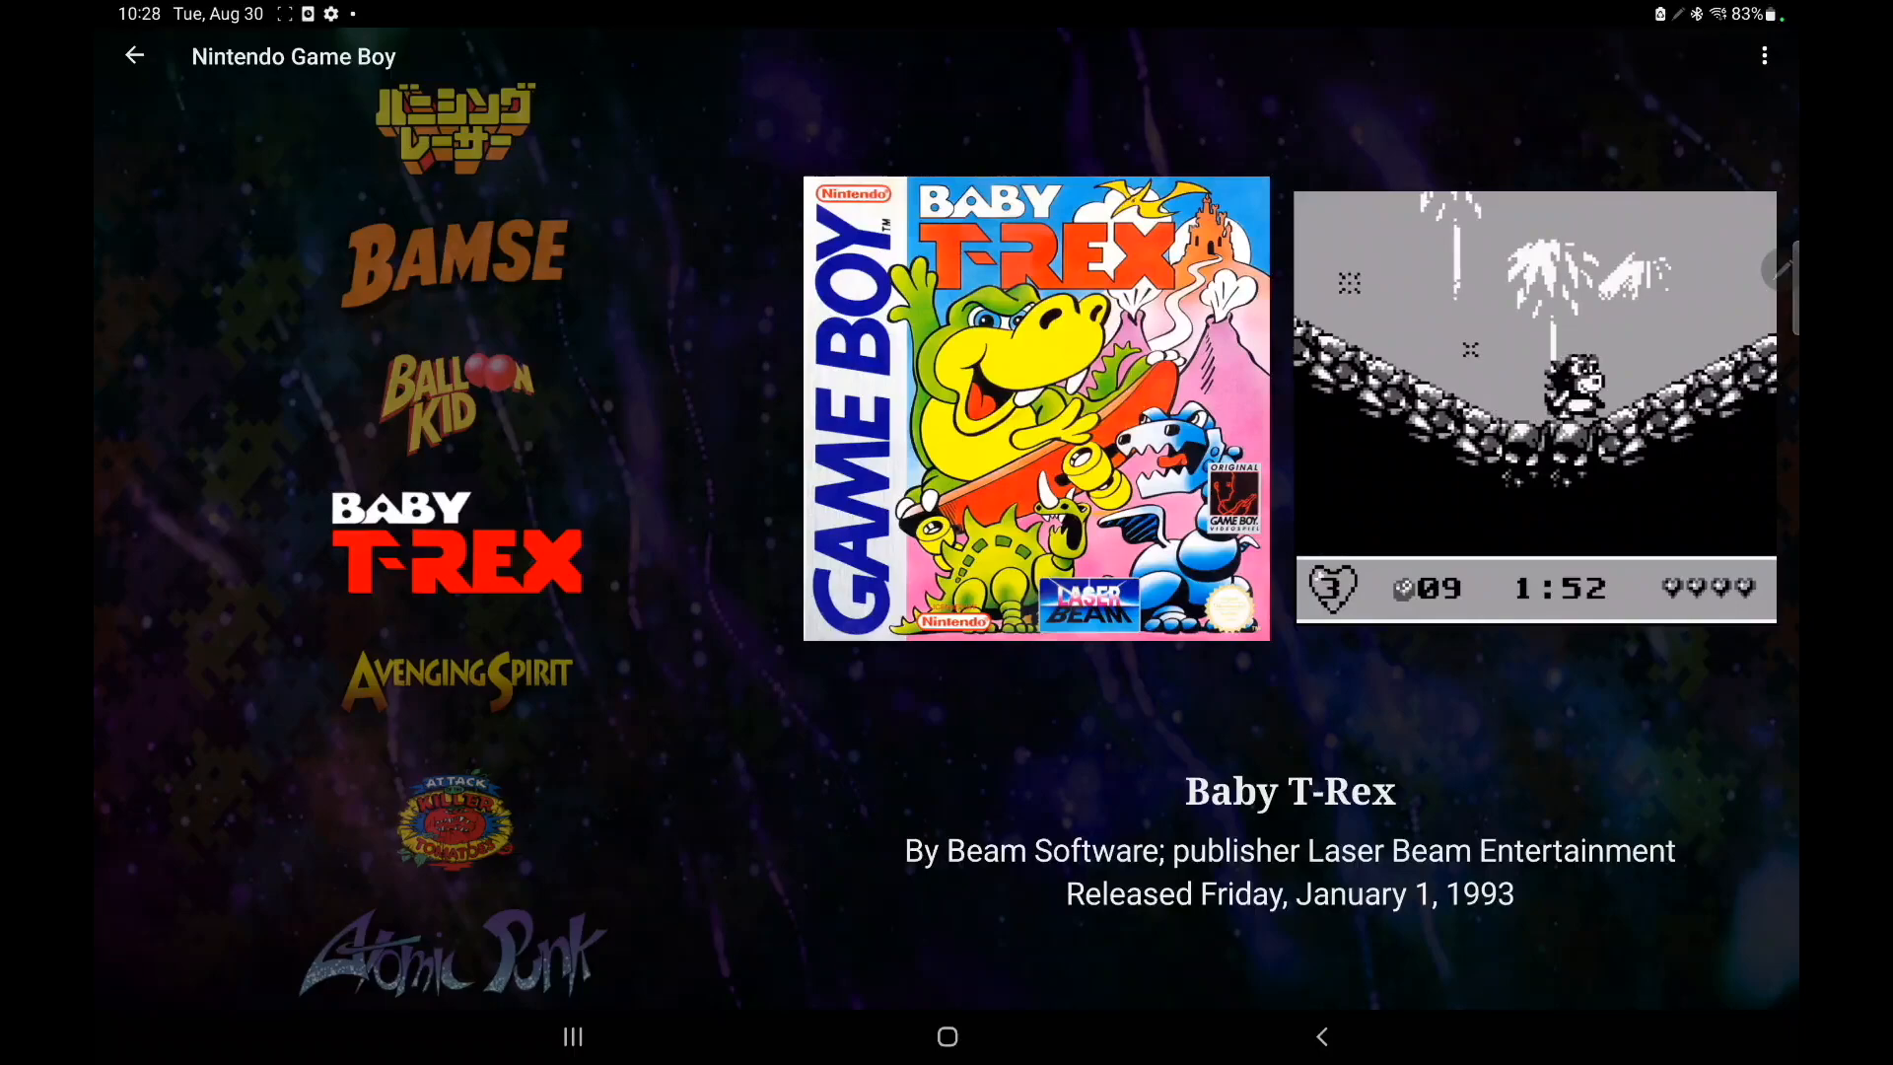
- Use Jump to Letter in the Game Boy list to land on titles starting with C
left_click(1765, 54)
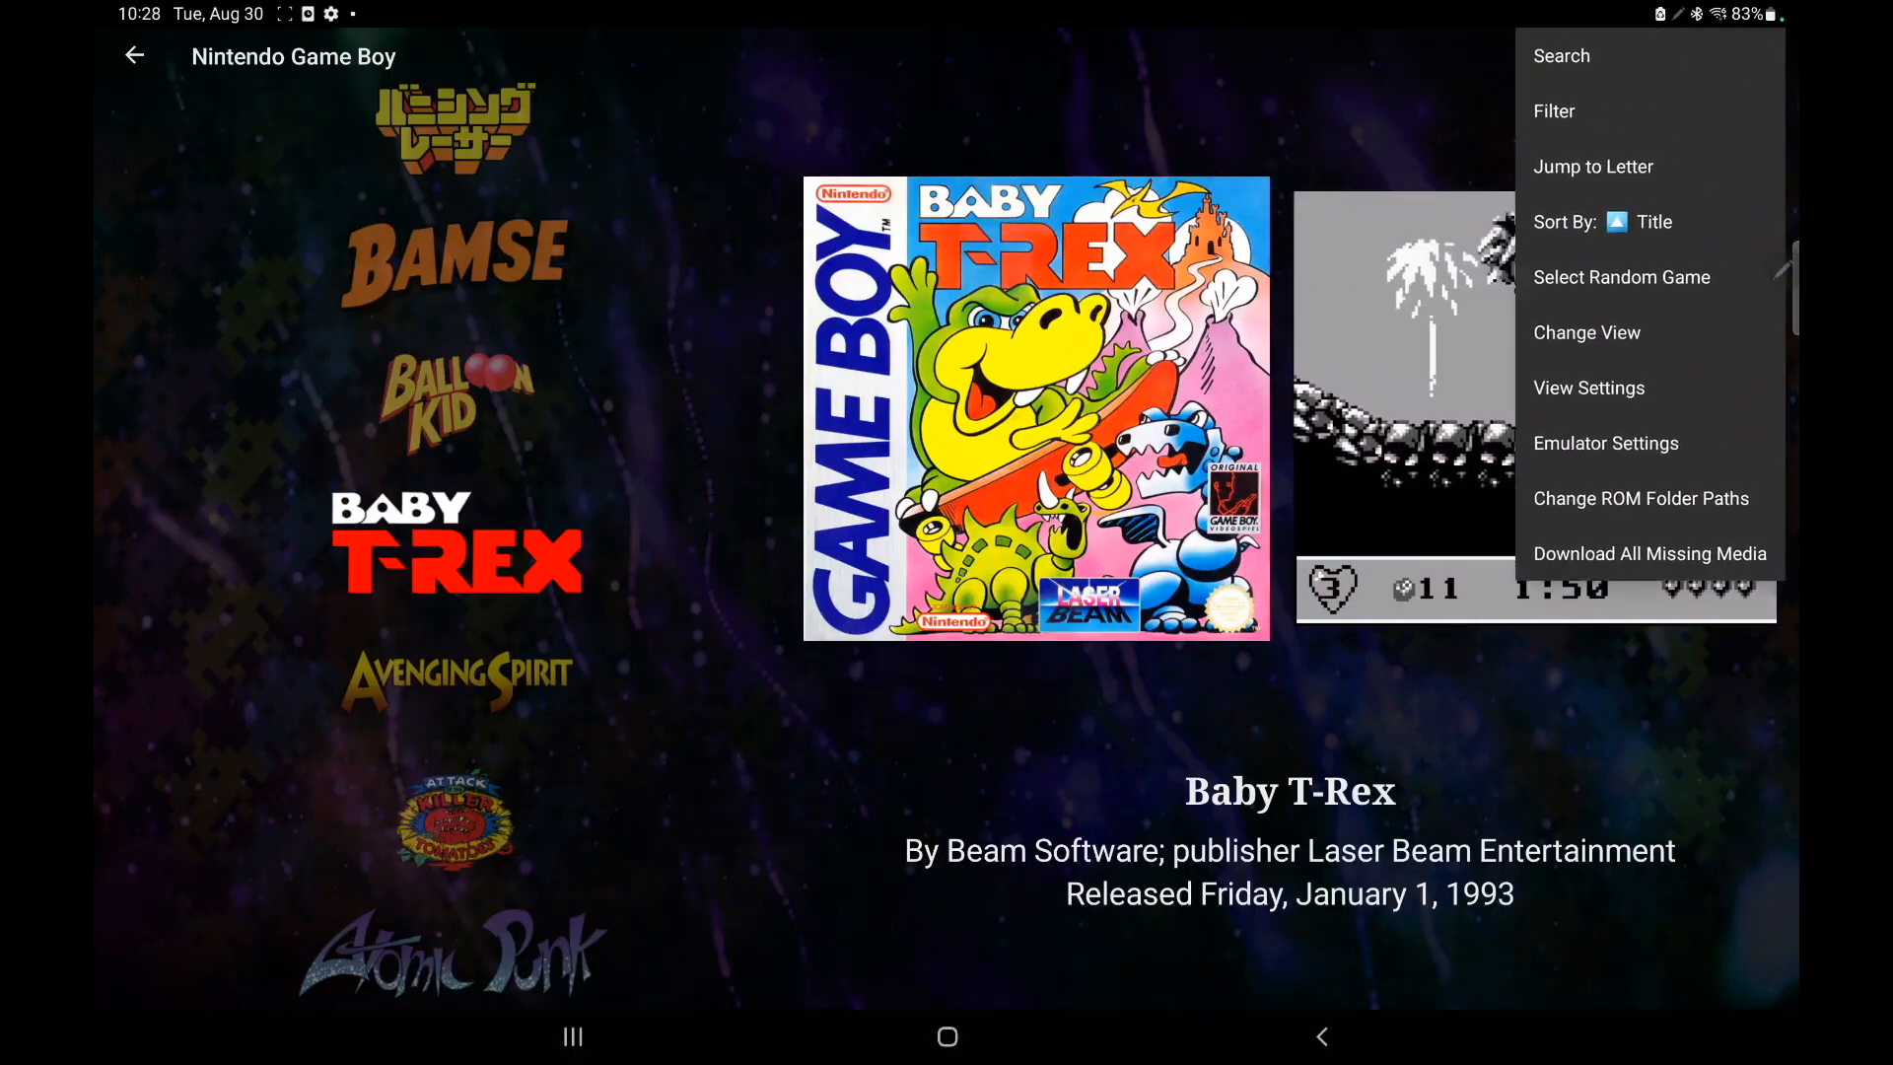
left_click(1593, 165)
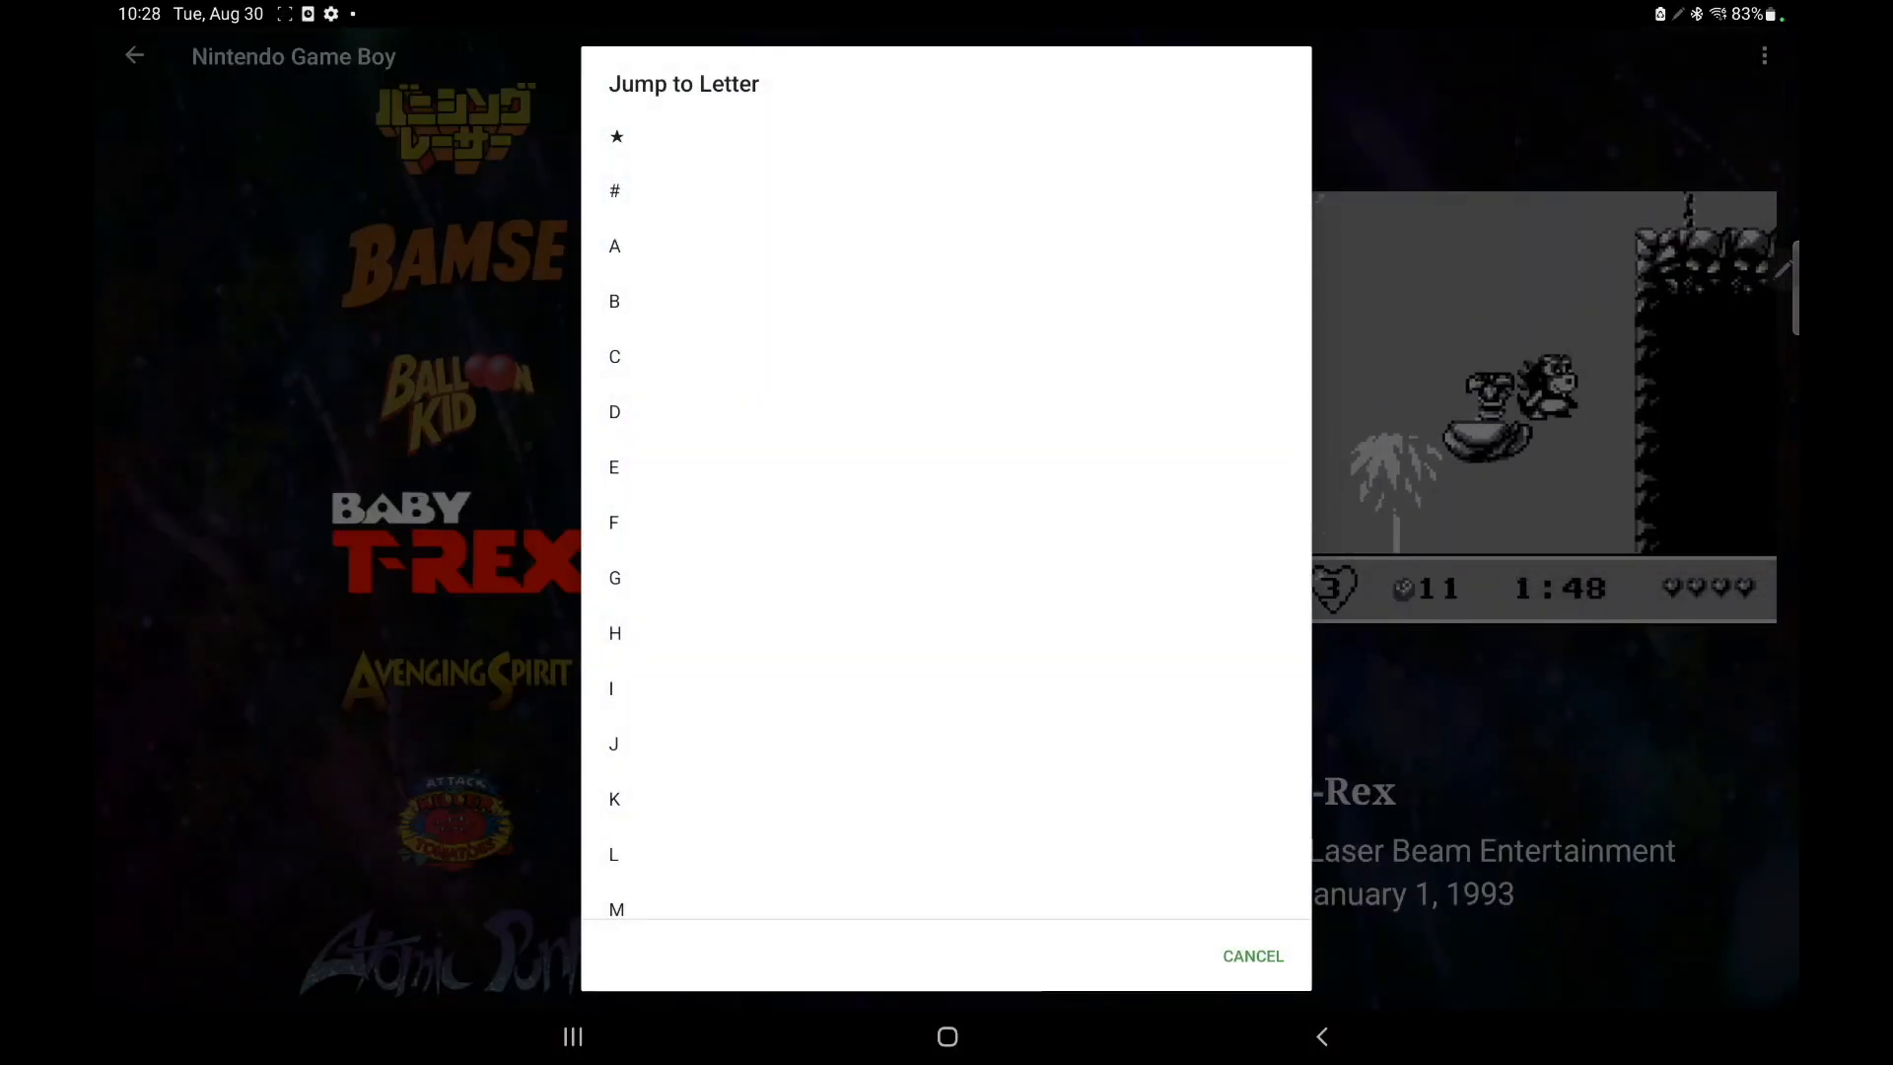
left_click_drag(727, 364, 765, 258)
left_click(766, 289)
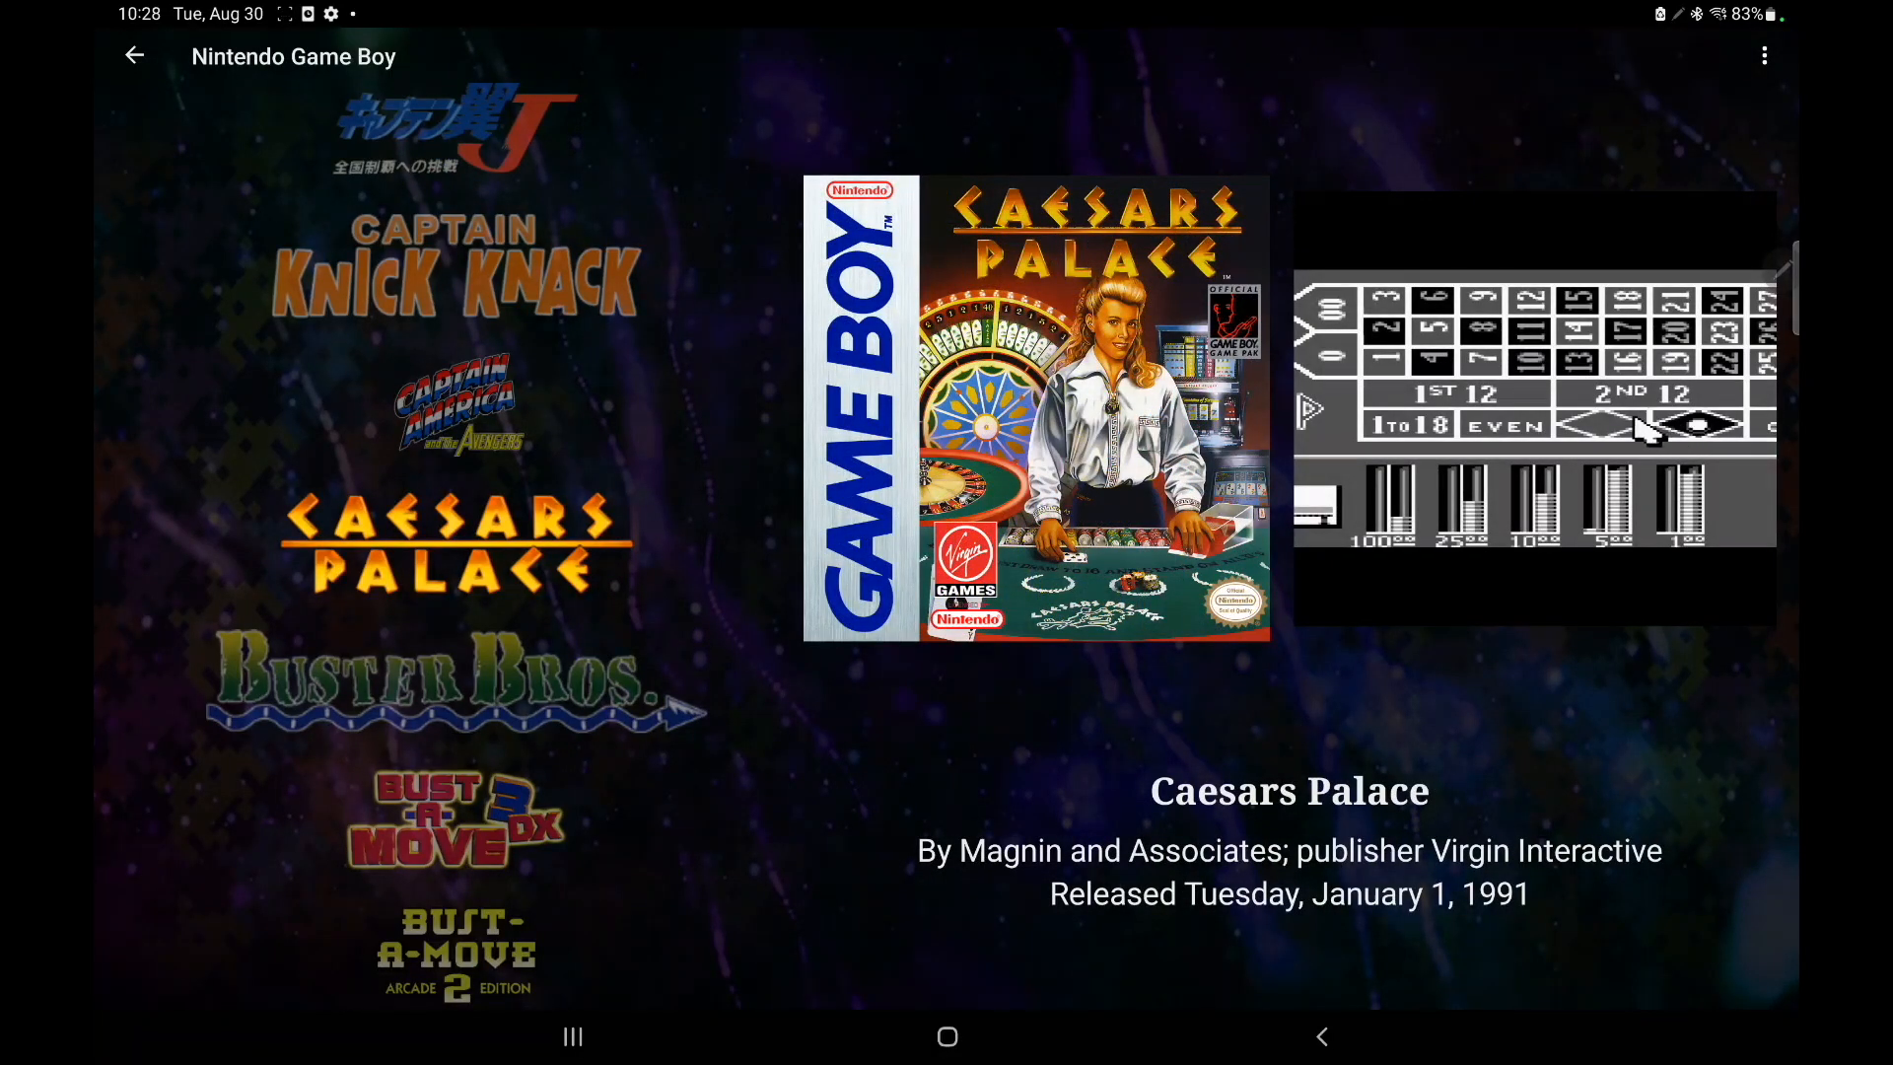
scroll(445, 532, "up", 8)
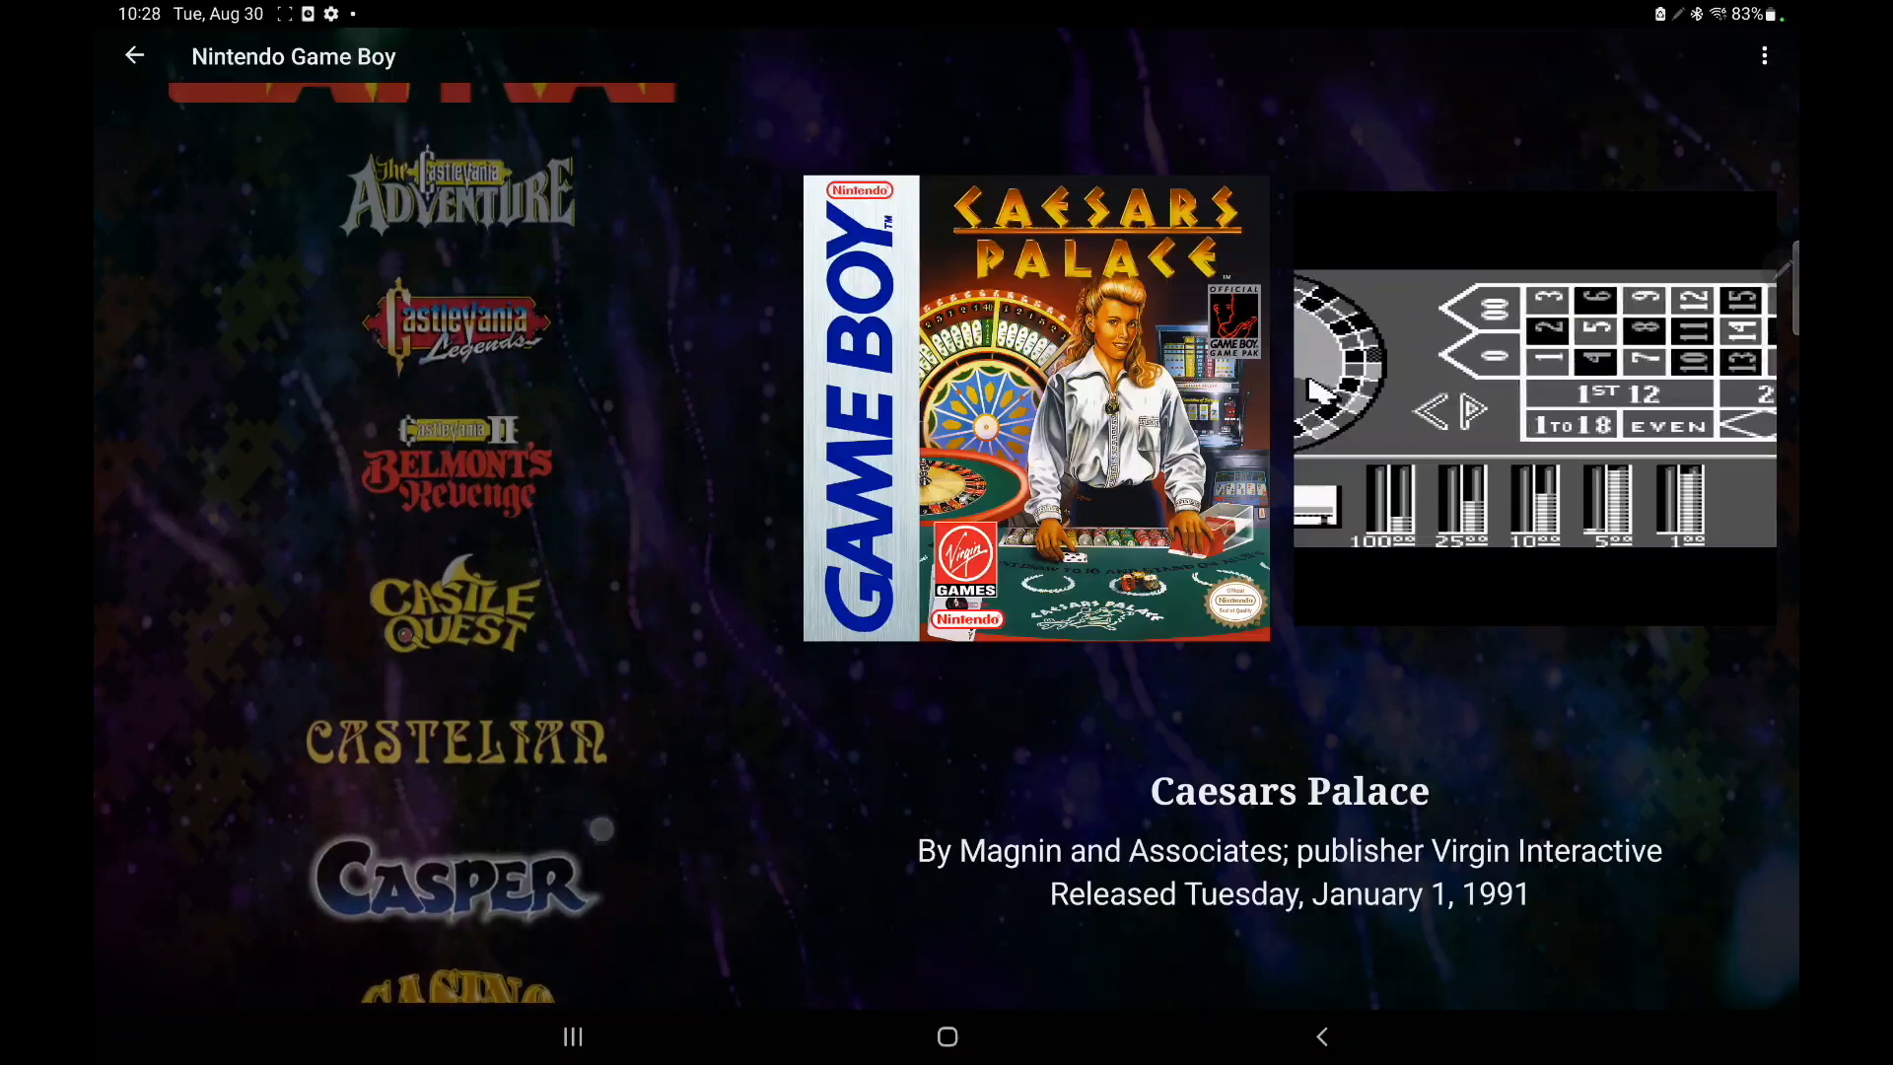
scroll(601, 831, "up", 8)
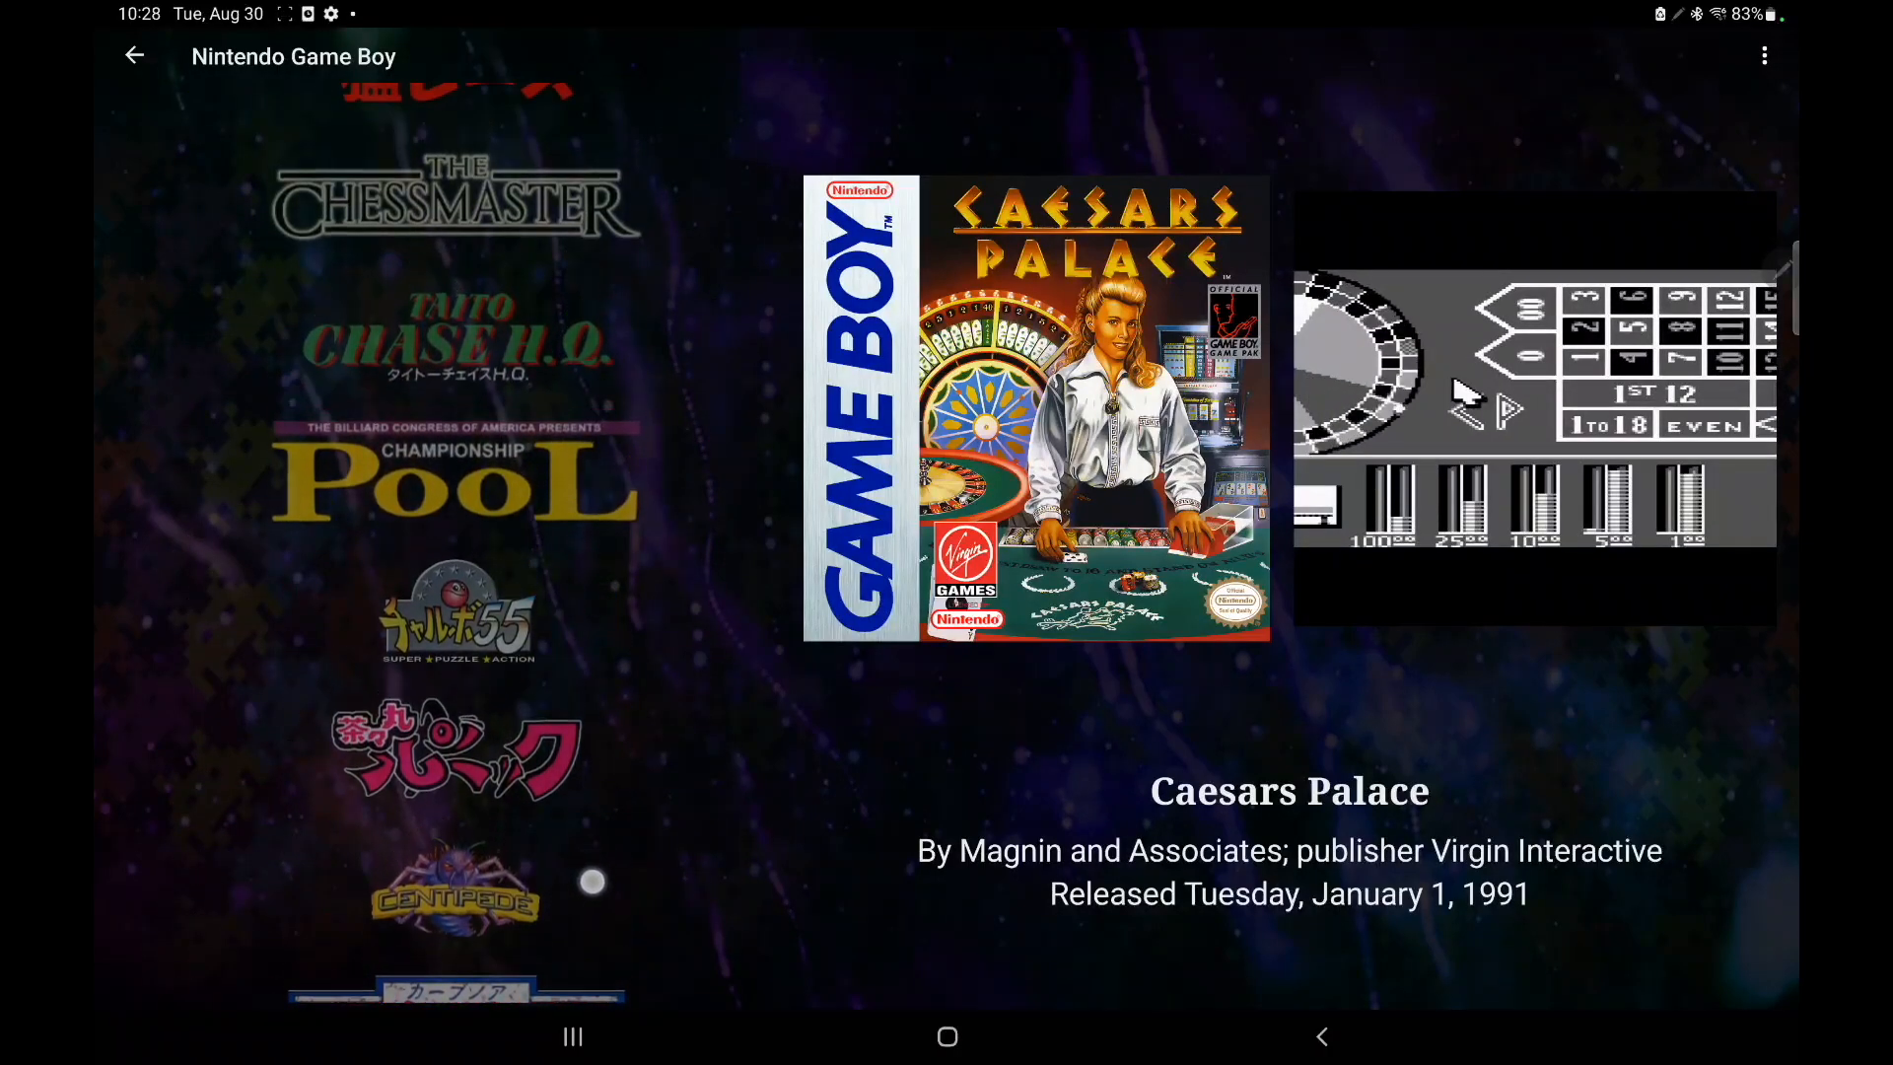
scroll(592, 883, "down", 10)
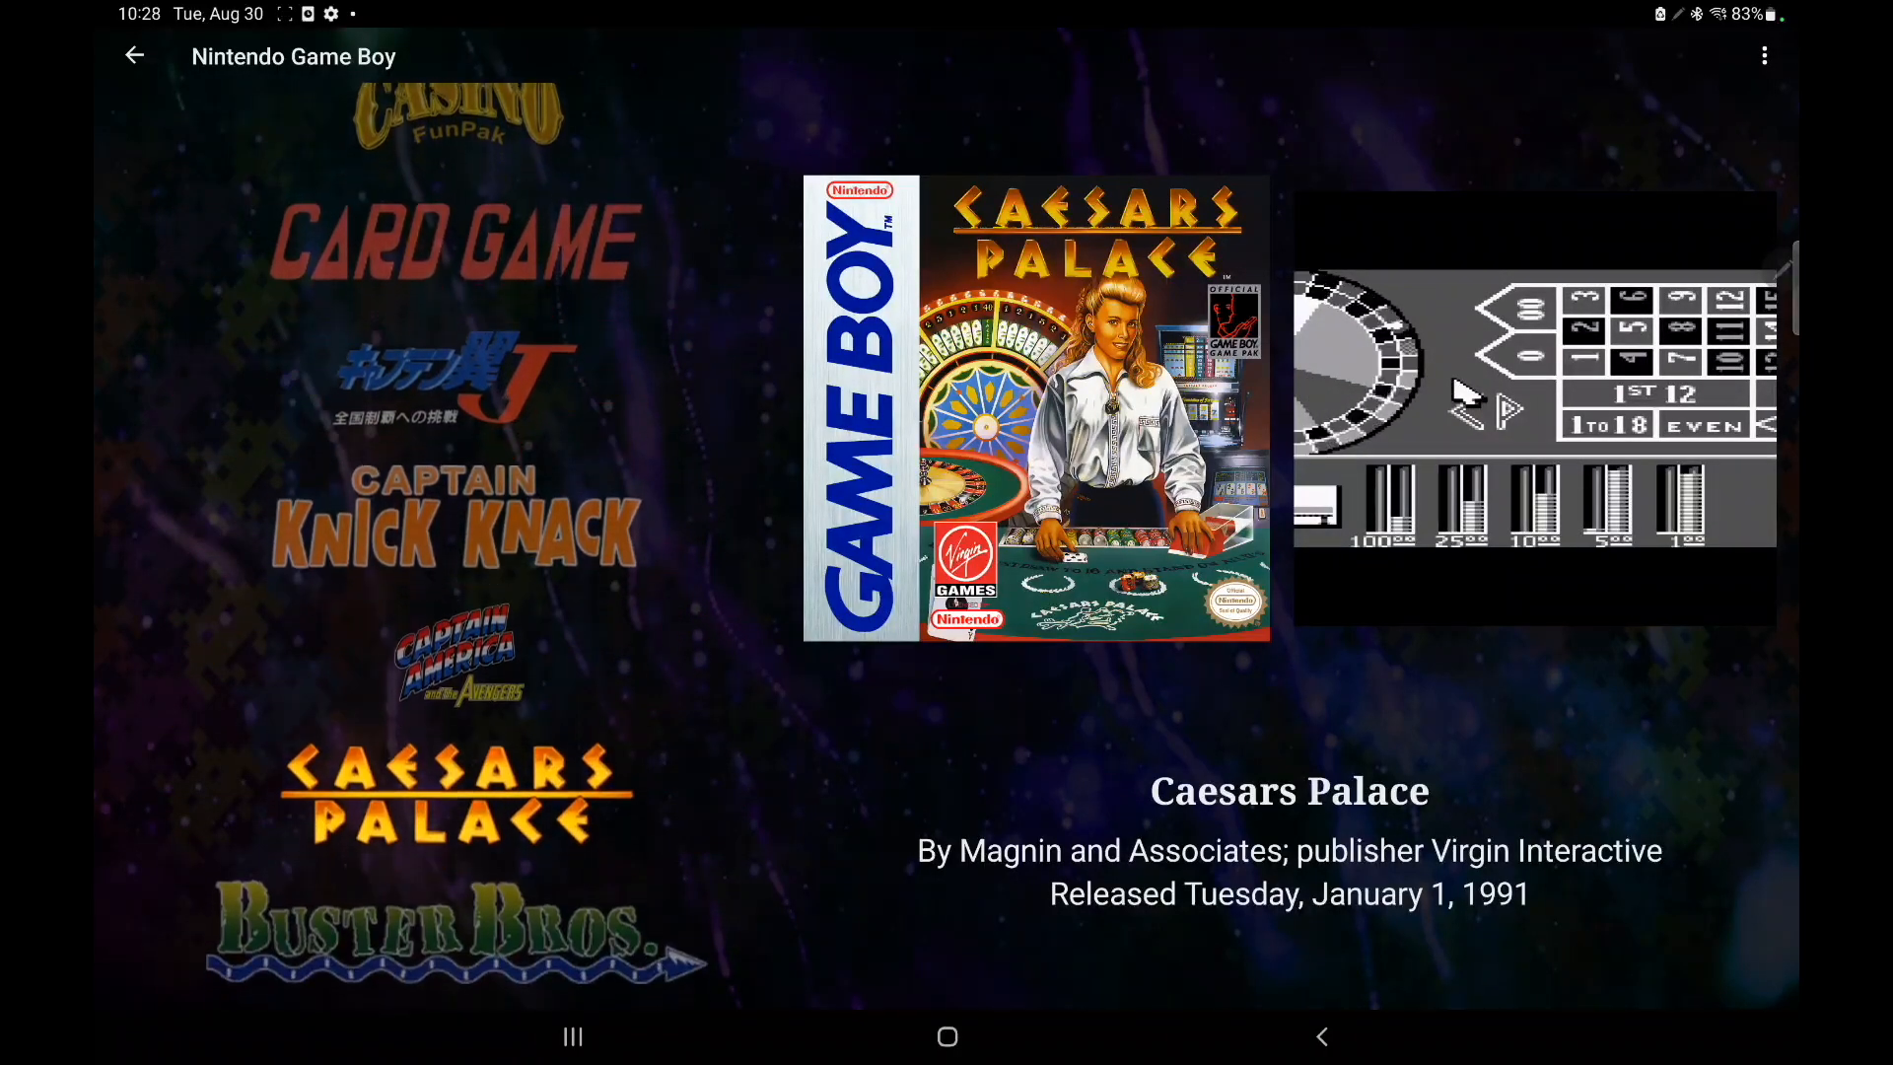
scroll(445, 740, "down", 2)
scroll(444, 741, "up", 8)
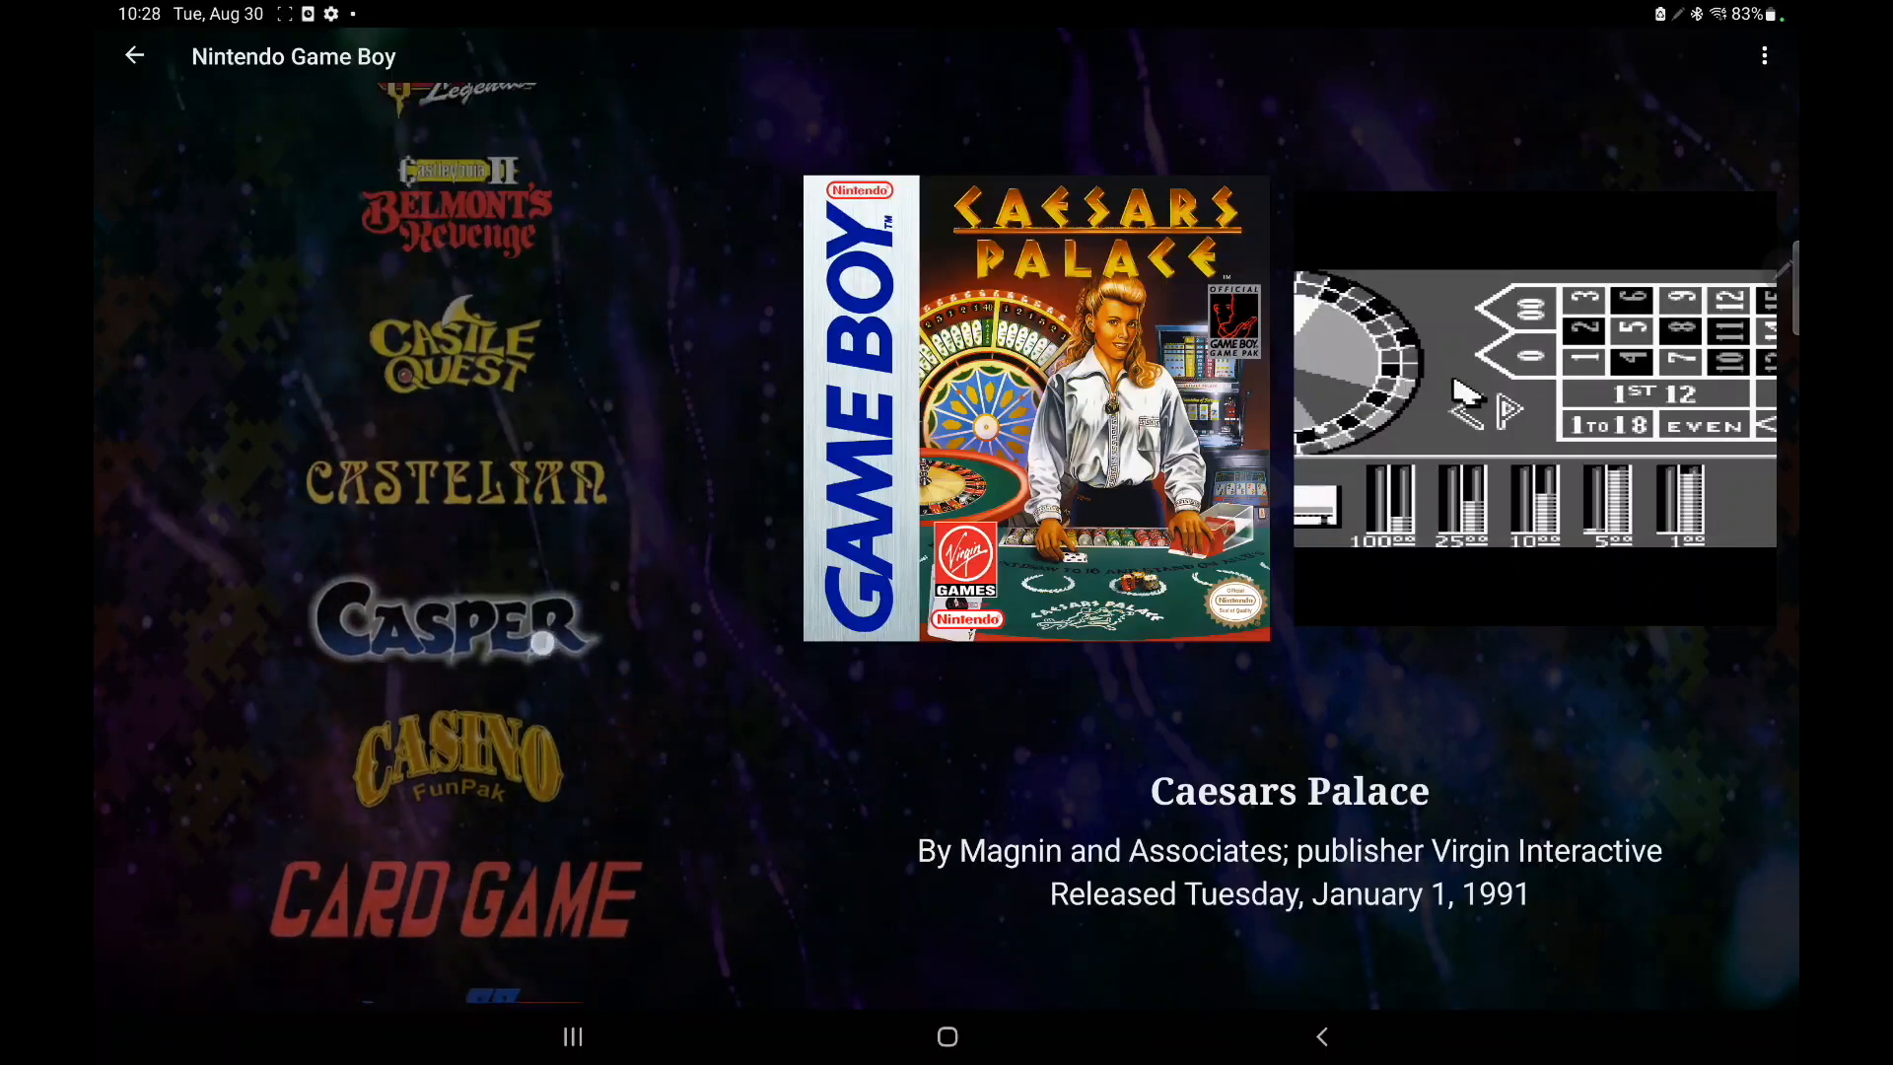
scroll(543, 640, "up", 3)
scroll(543, 641, "down", 4)
scroll(537, 762, "up", 8)
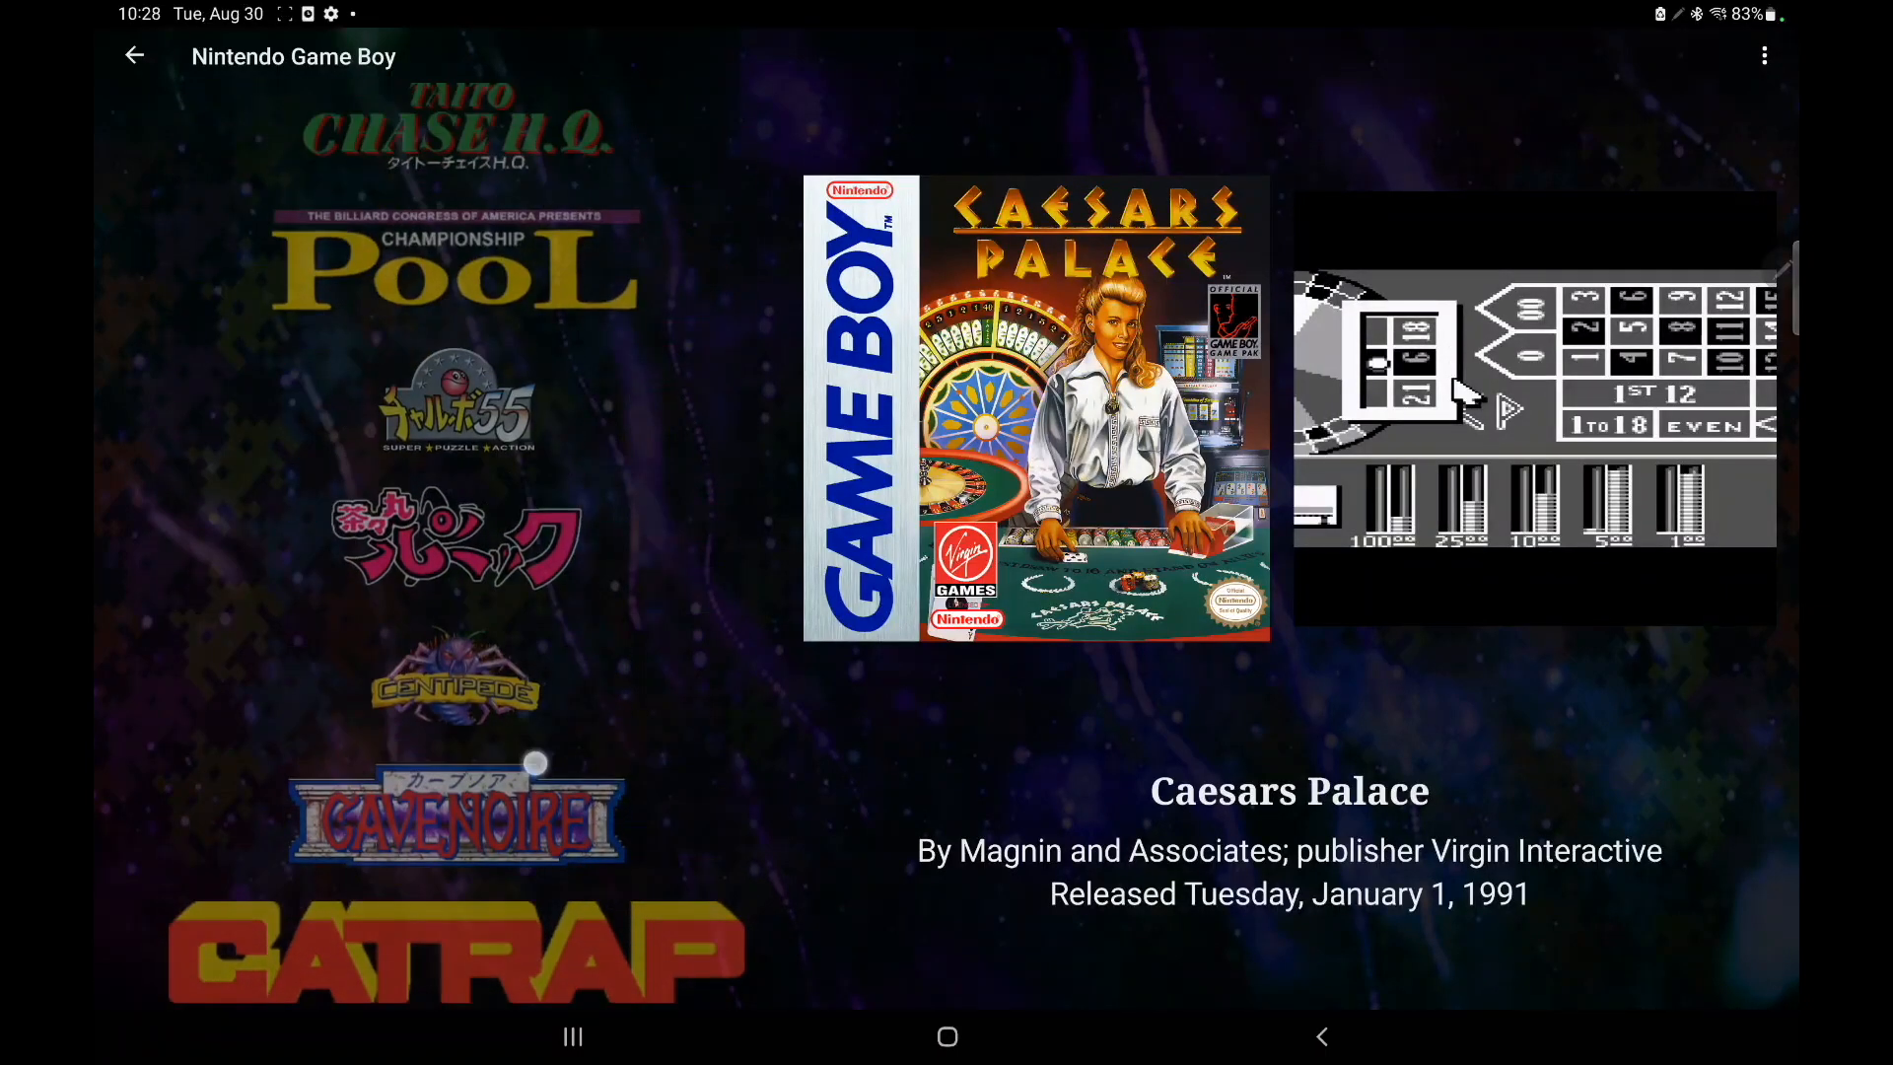
scroll(536, 762, "down", 8)
scroll(536, 762, "down", 3)
scroll(542, 524, "up", 4)
scroll(542, 525, "up", 4)
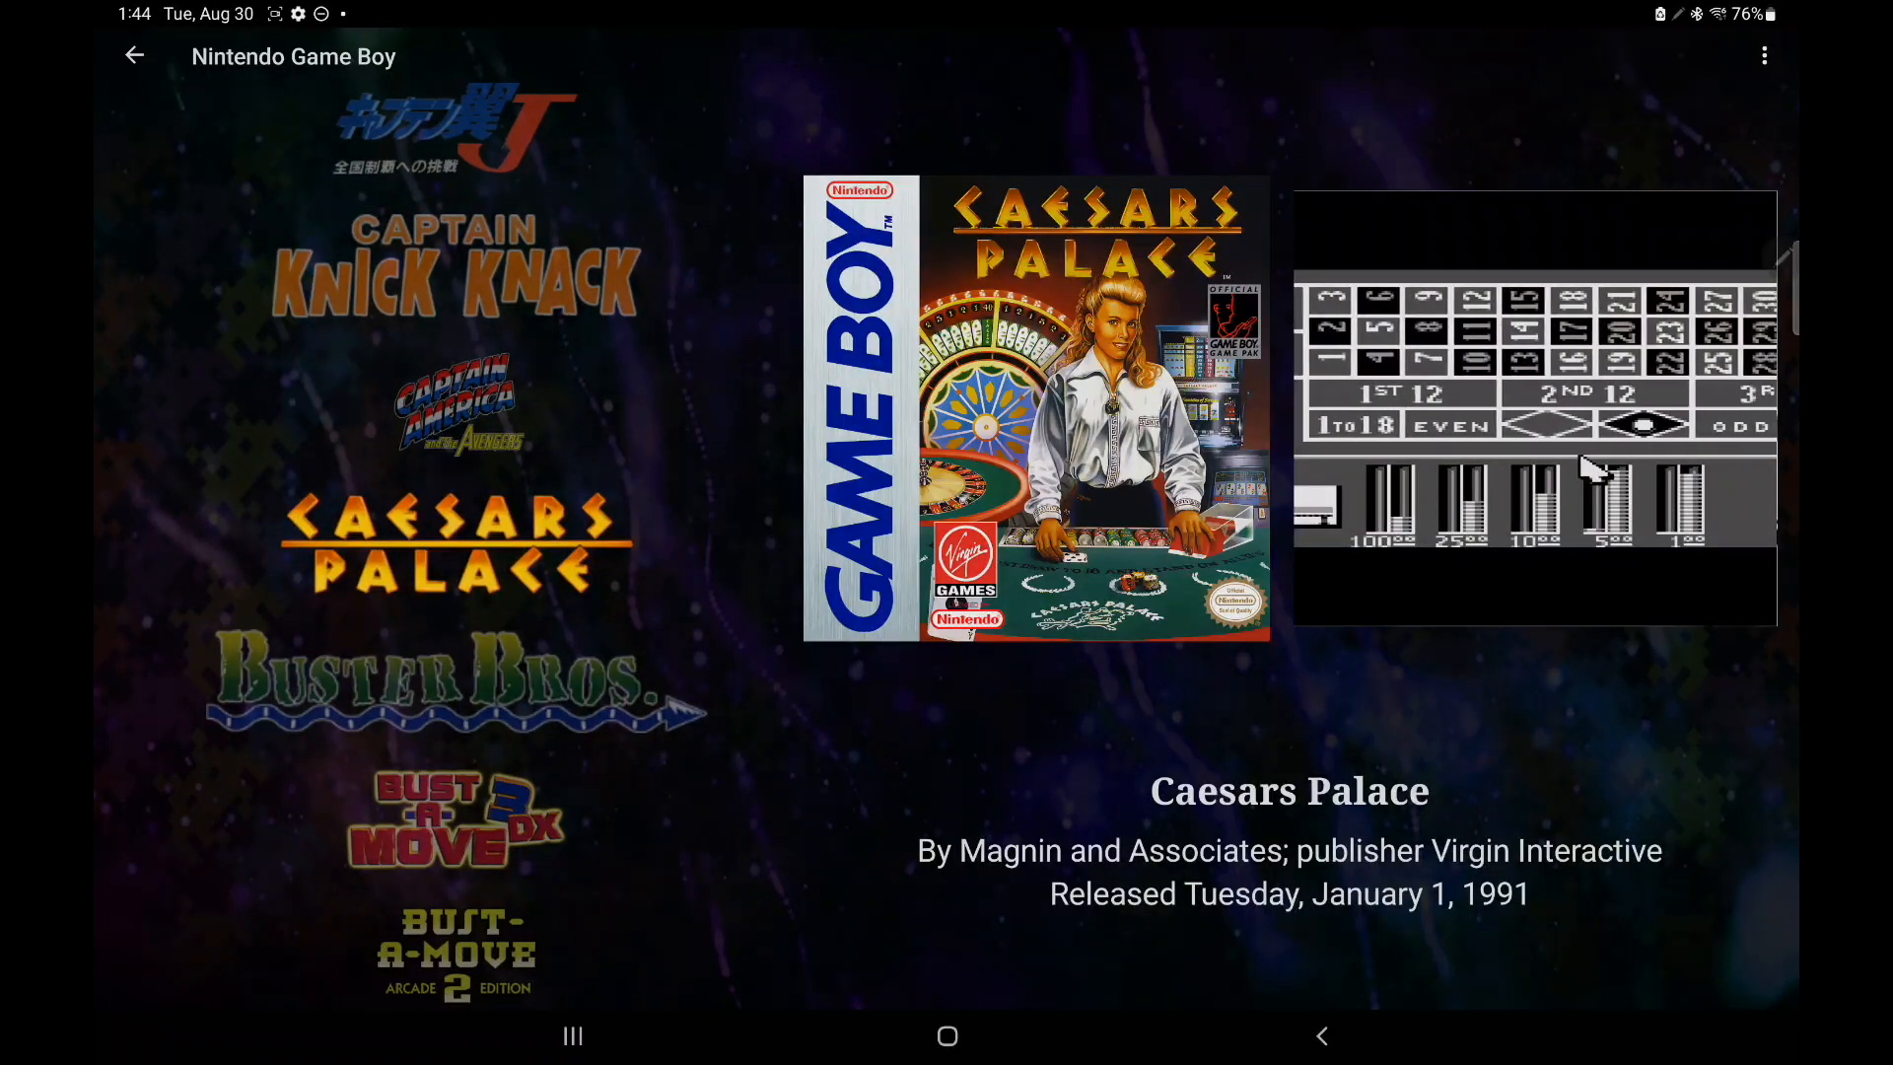
- Skip forward and back alphabetically through the Game Boy list toward the J and later letters
key("Right")
key("Right")
key("Right")
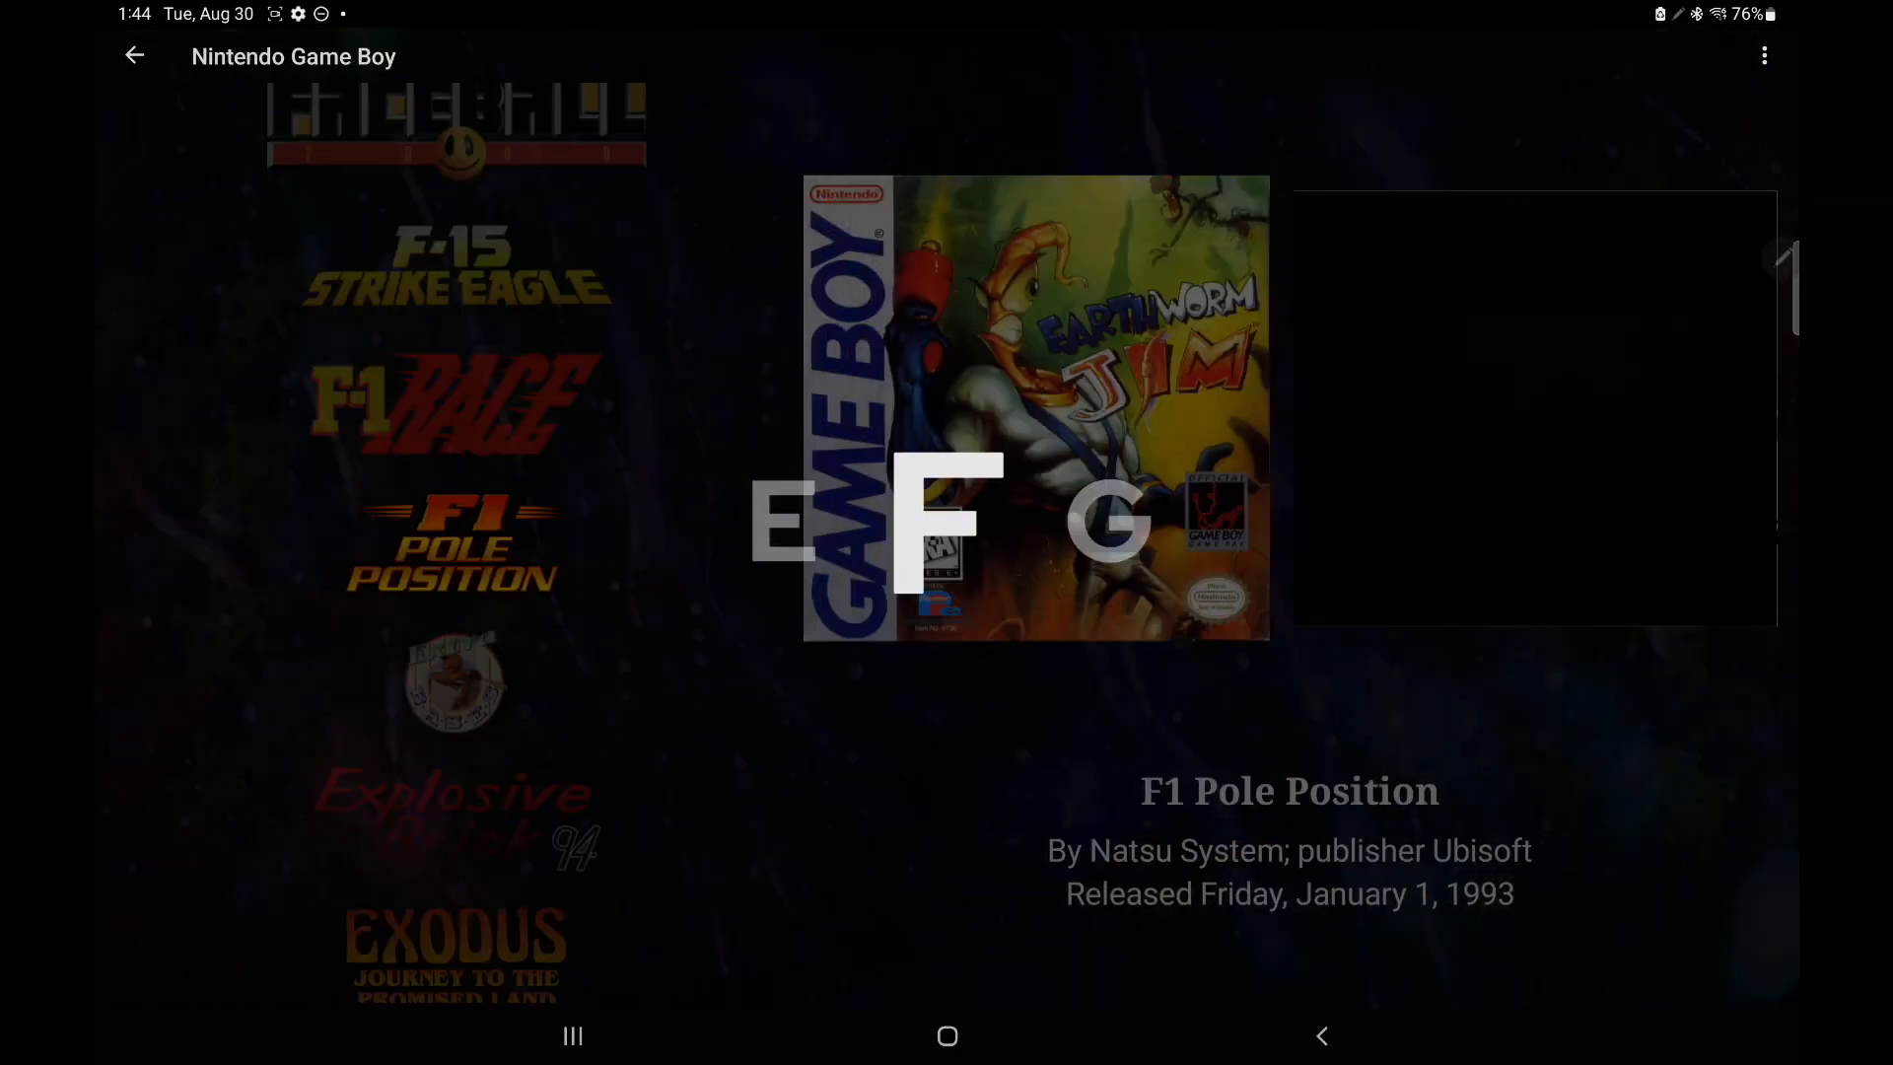
key("Right")
key("Right")
key("Right")
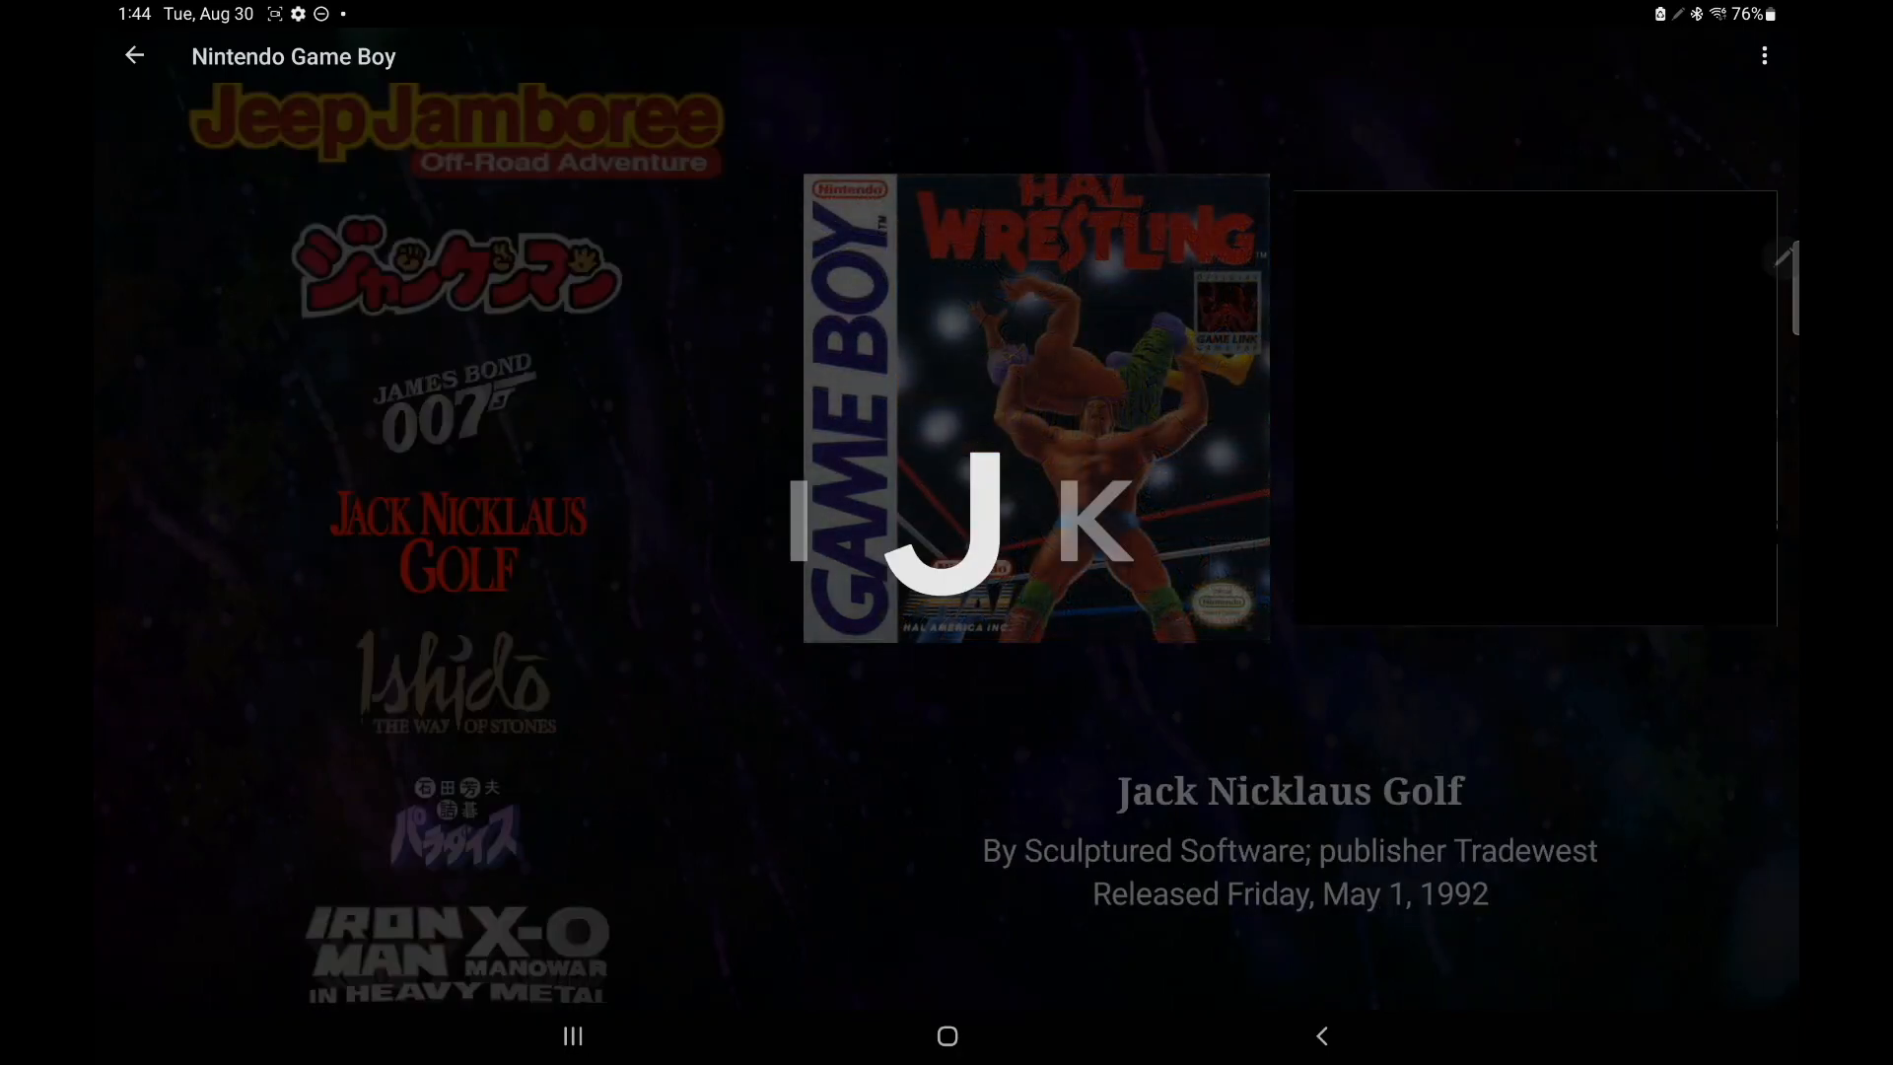
key("Right")
key("Right")
key("Right")
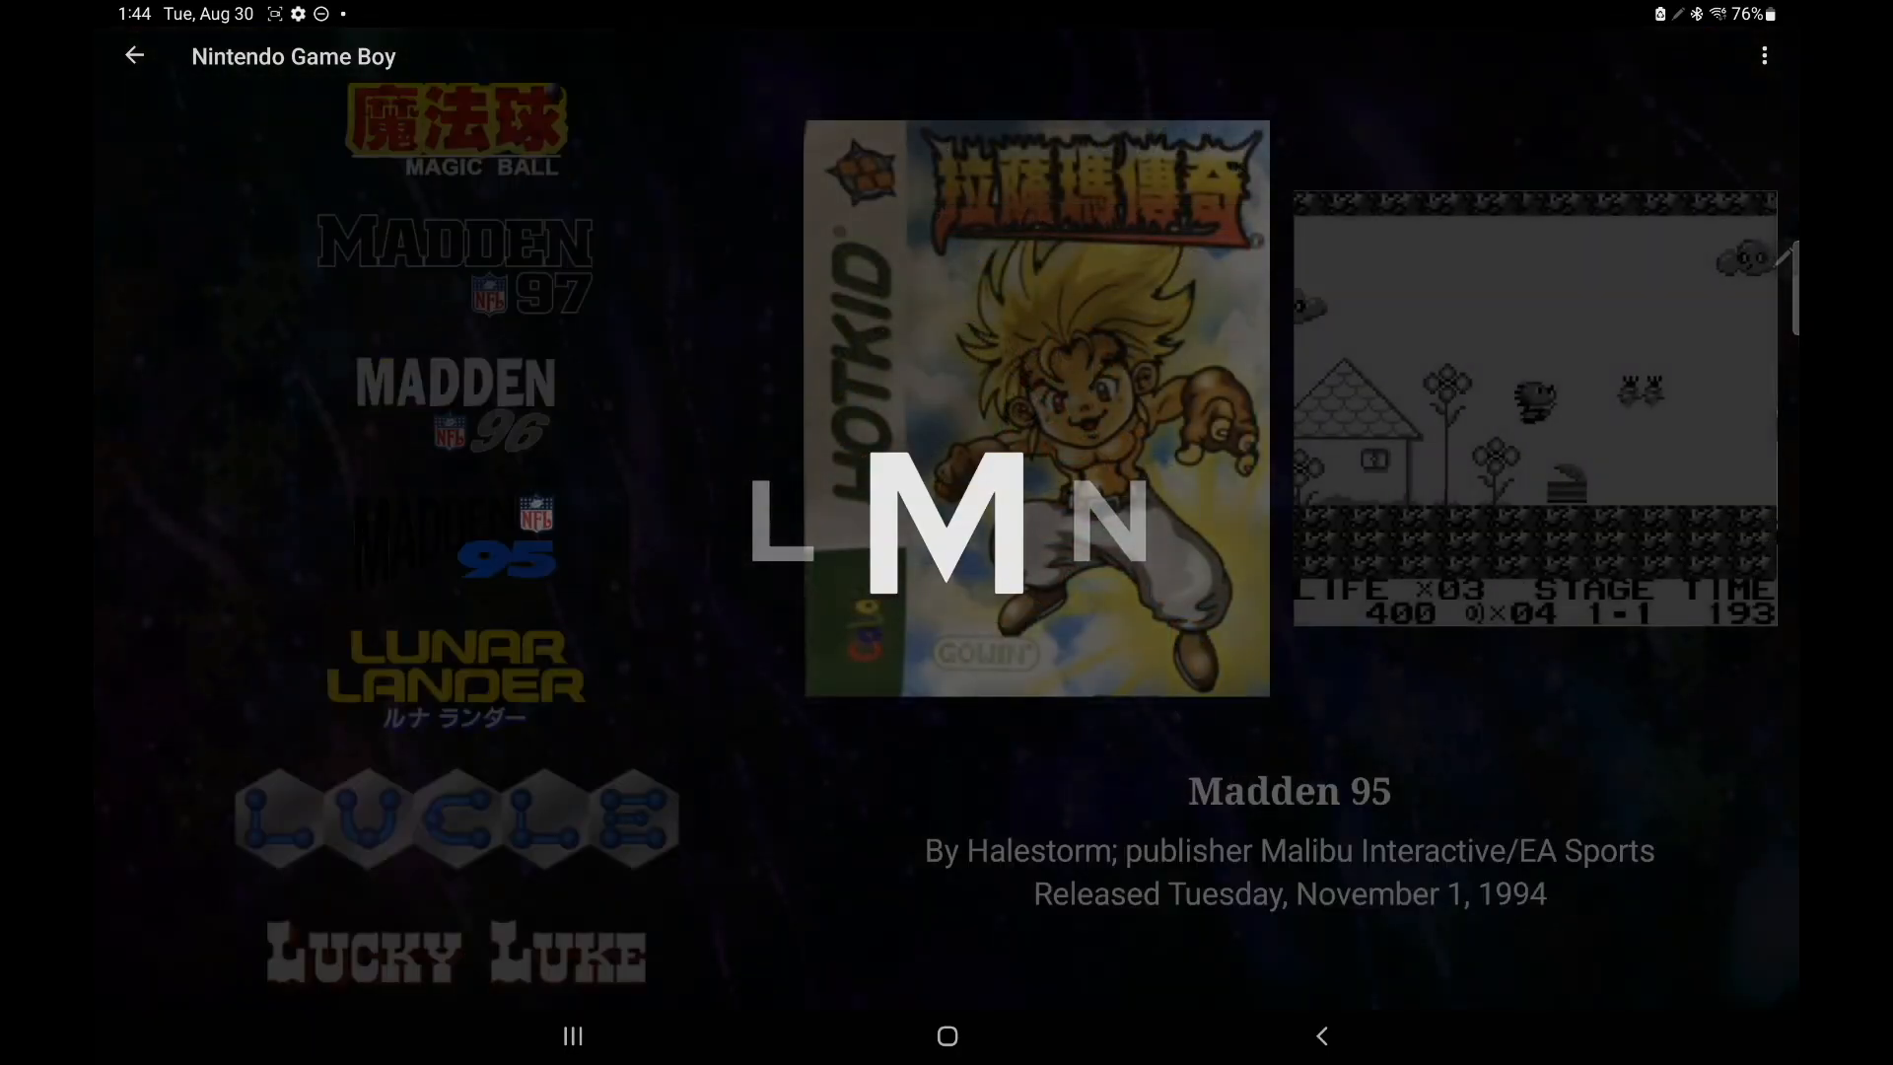
key("Right")
key("Right")
key("Right")
key("Right")
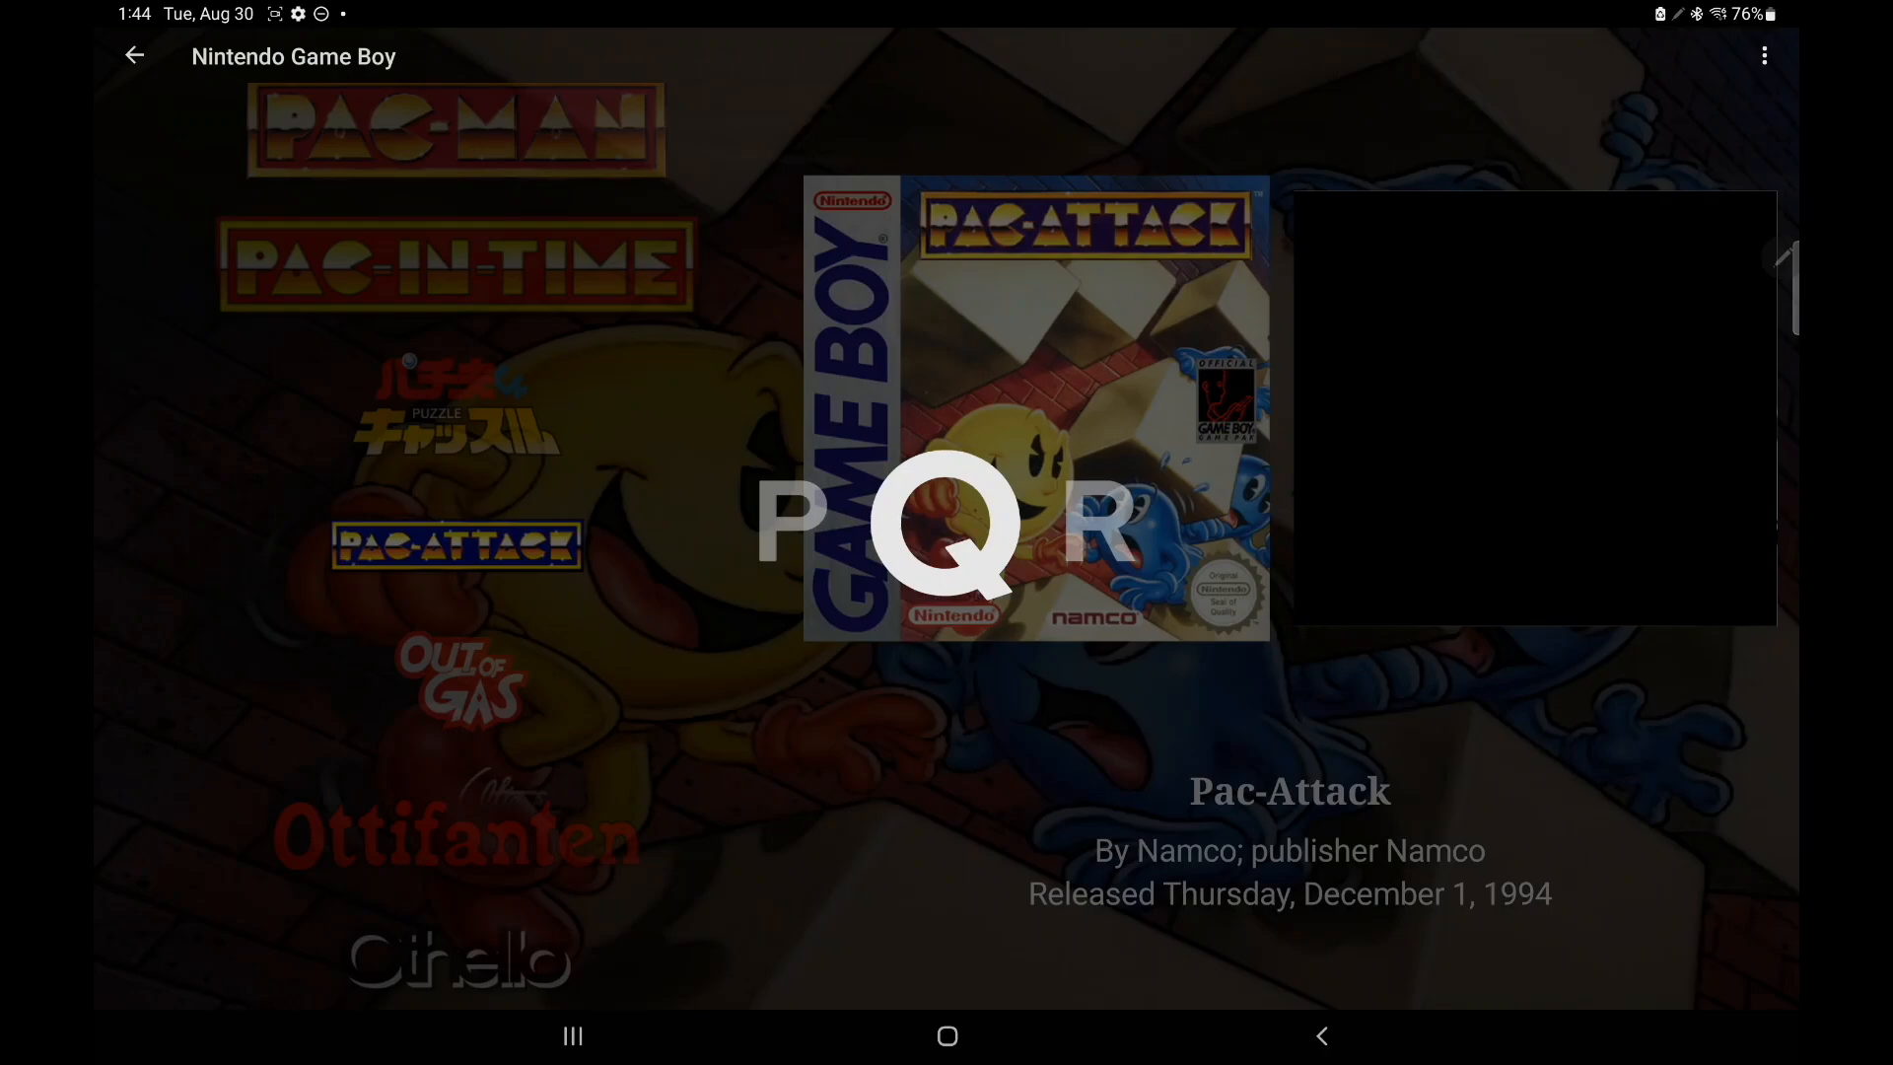
key("Right")
key("Right")
key("Right")
key("Left")
key("Left")
key("Left")
key("Left")
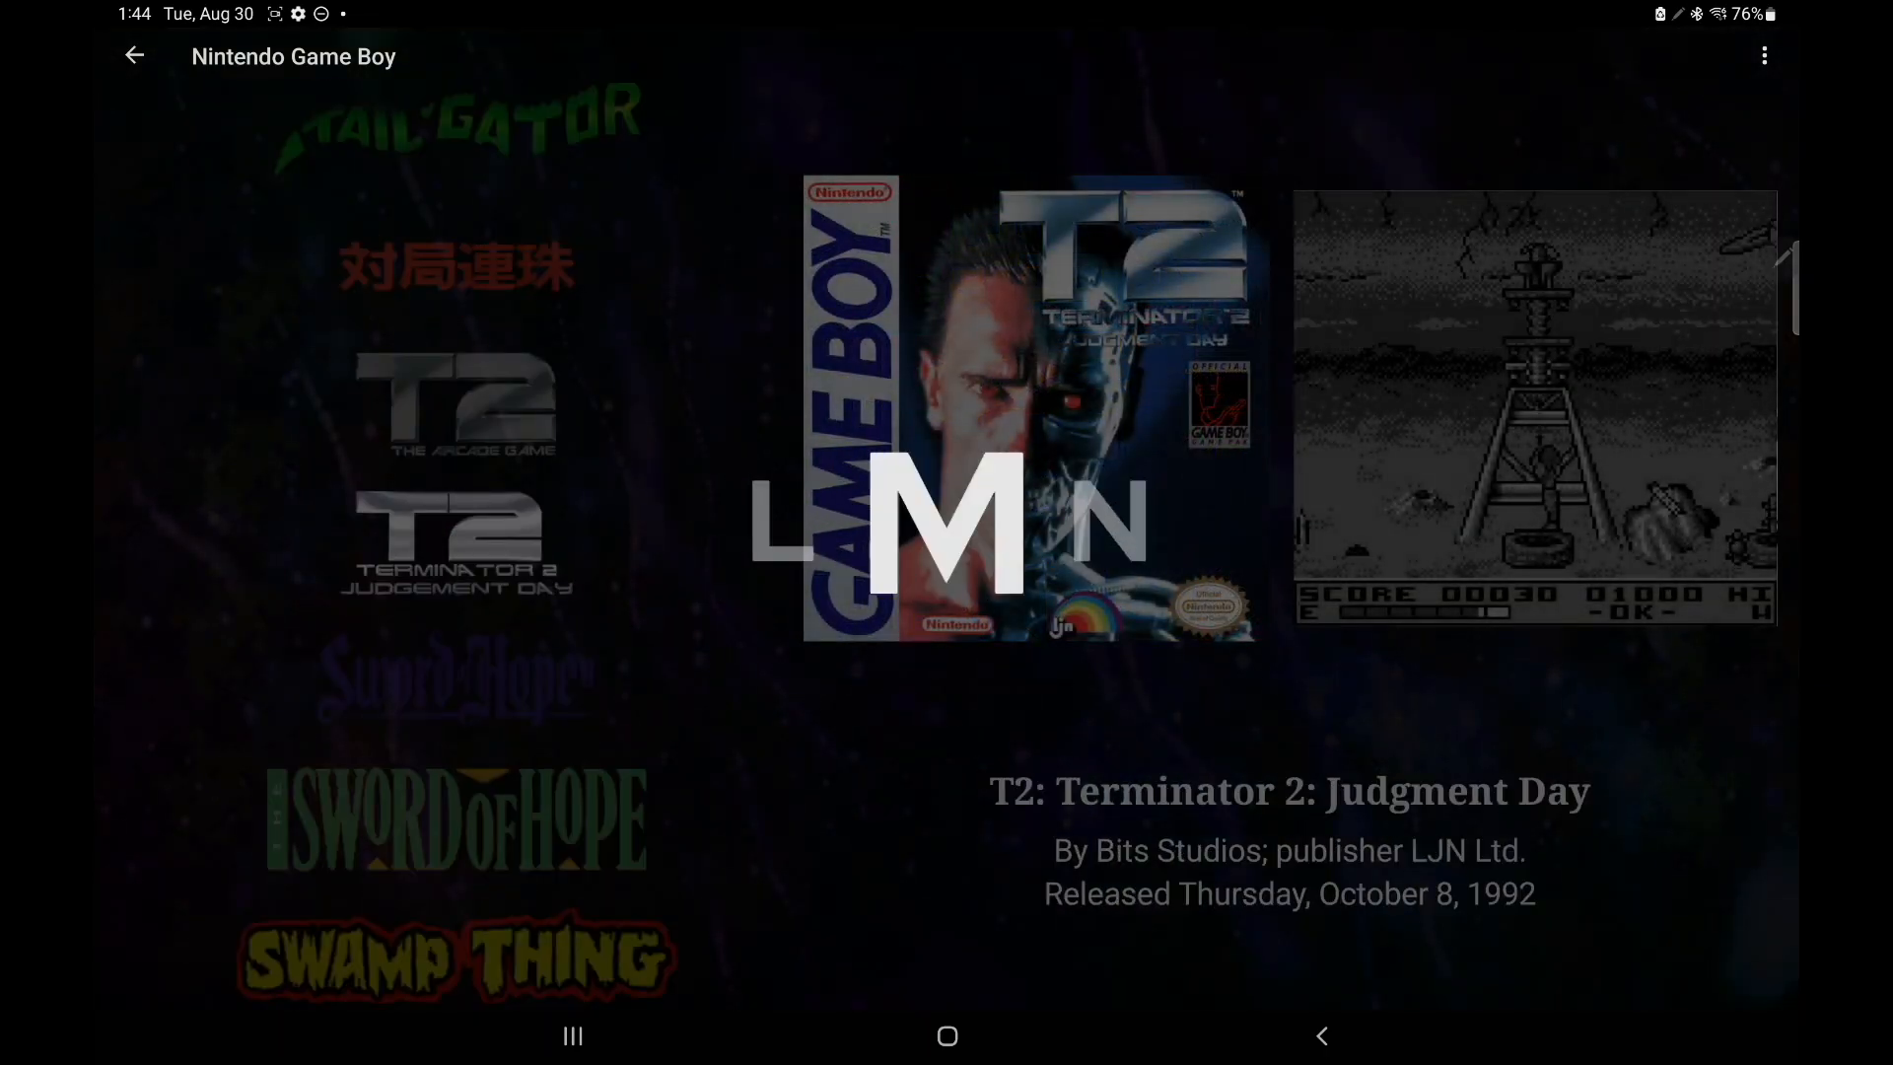
key("Left")
key("Left")
key("Left")
key("Left")
key("Left")
key("Left")
key("Left")
key("Left")
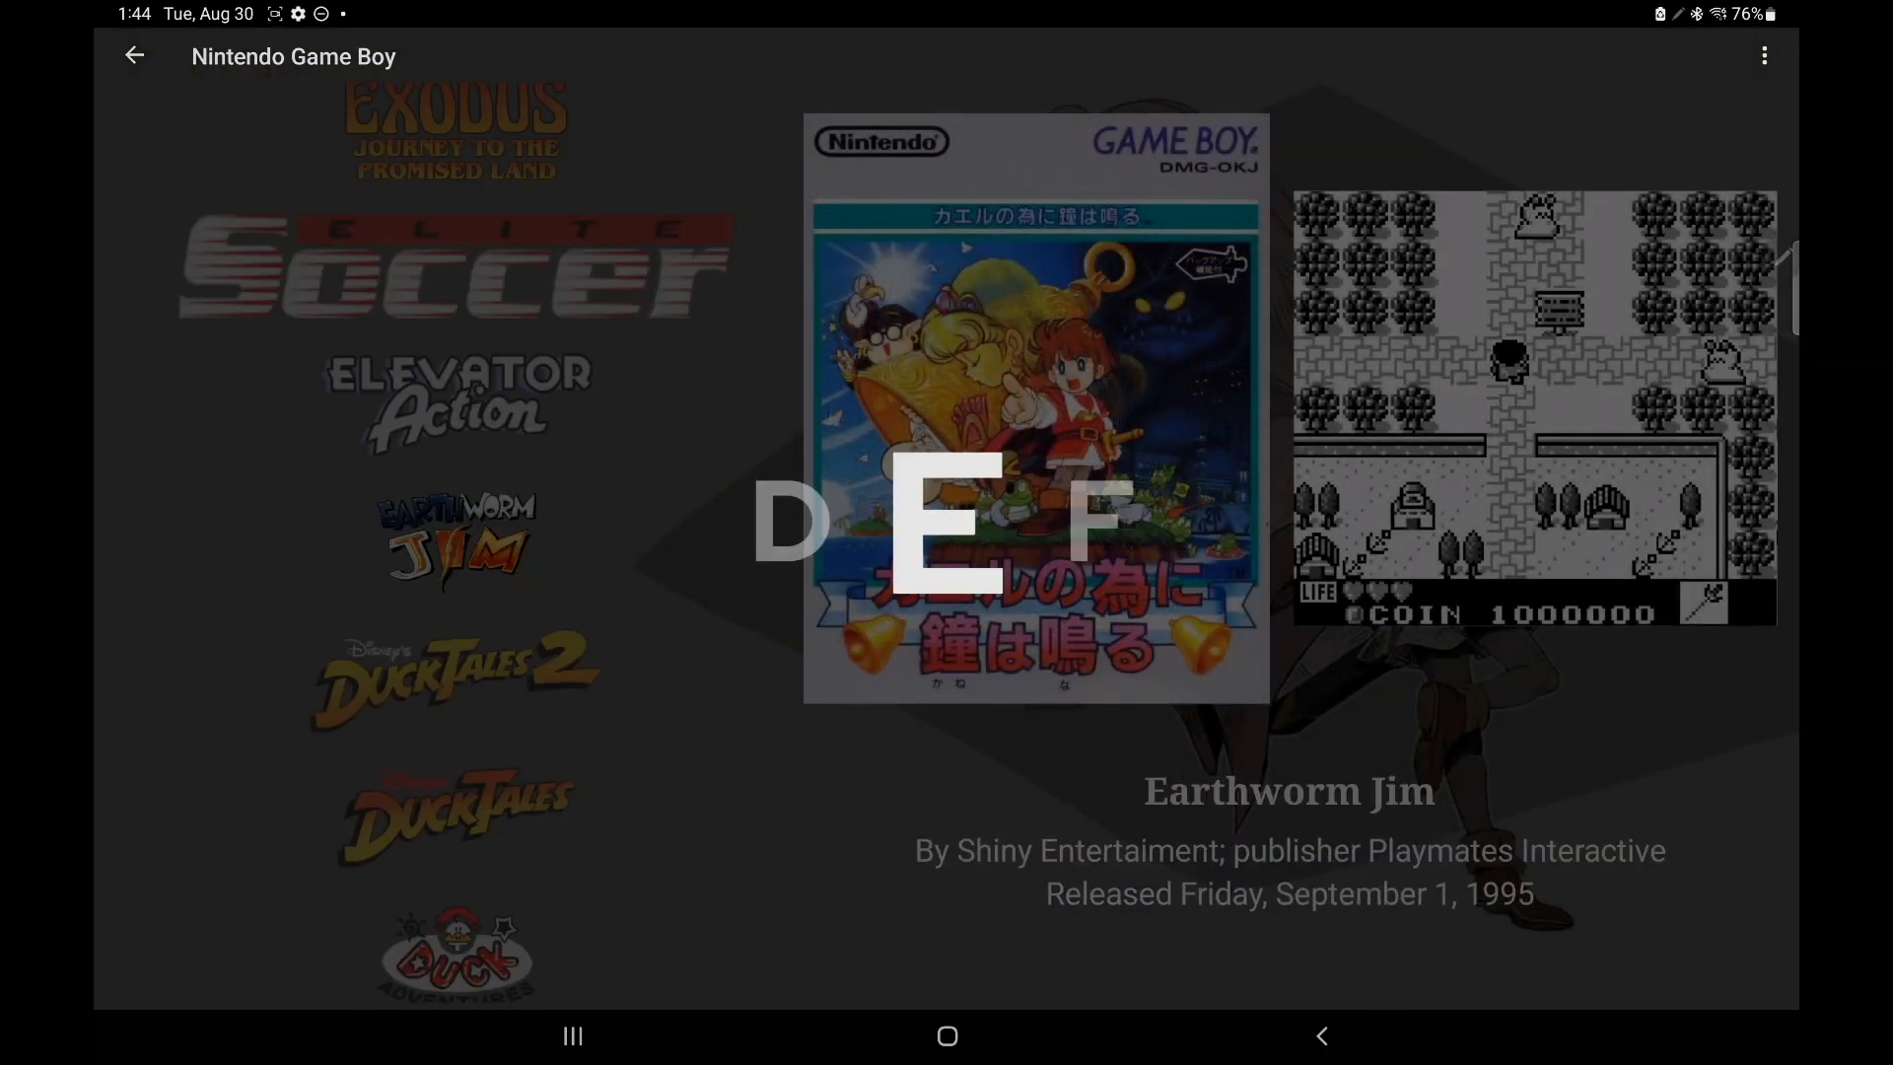
key("Left")
key("Left")
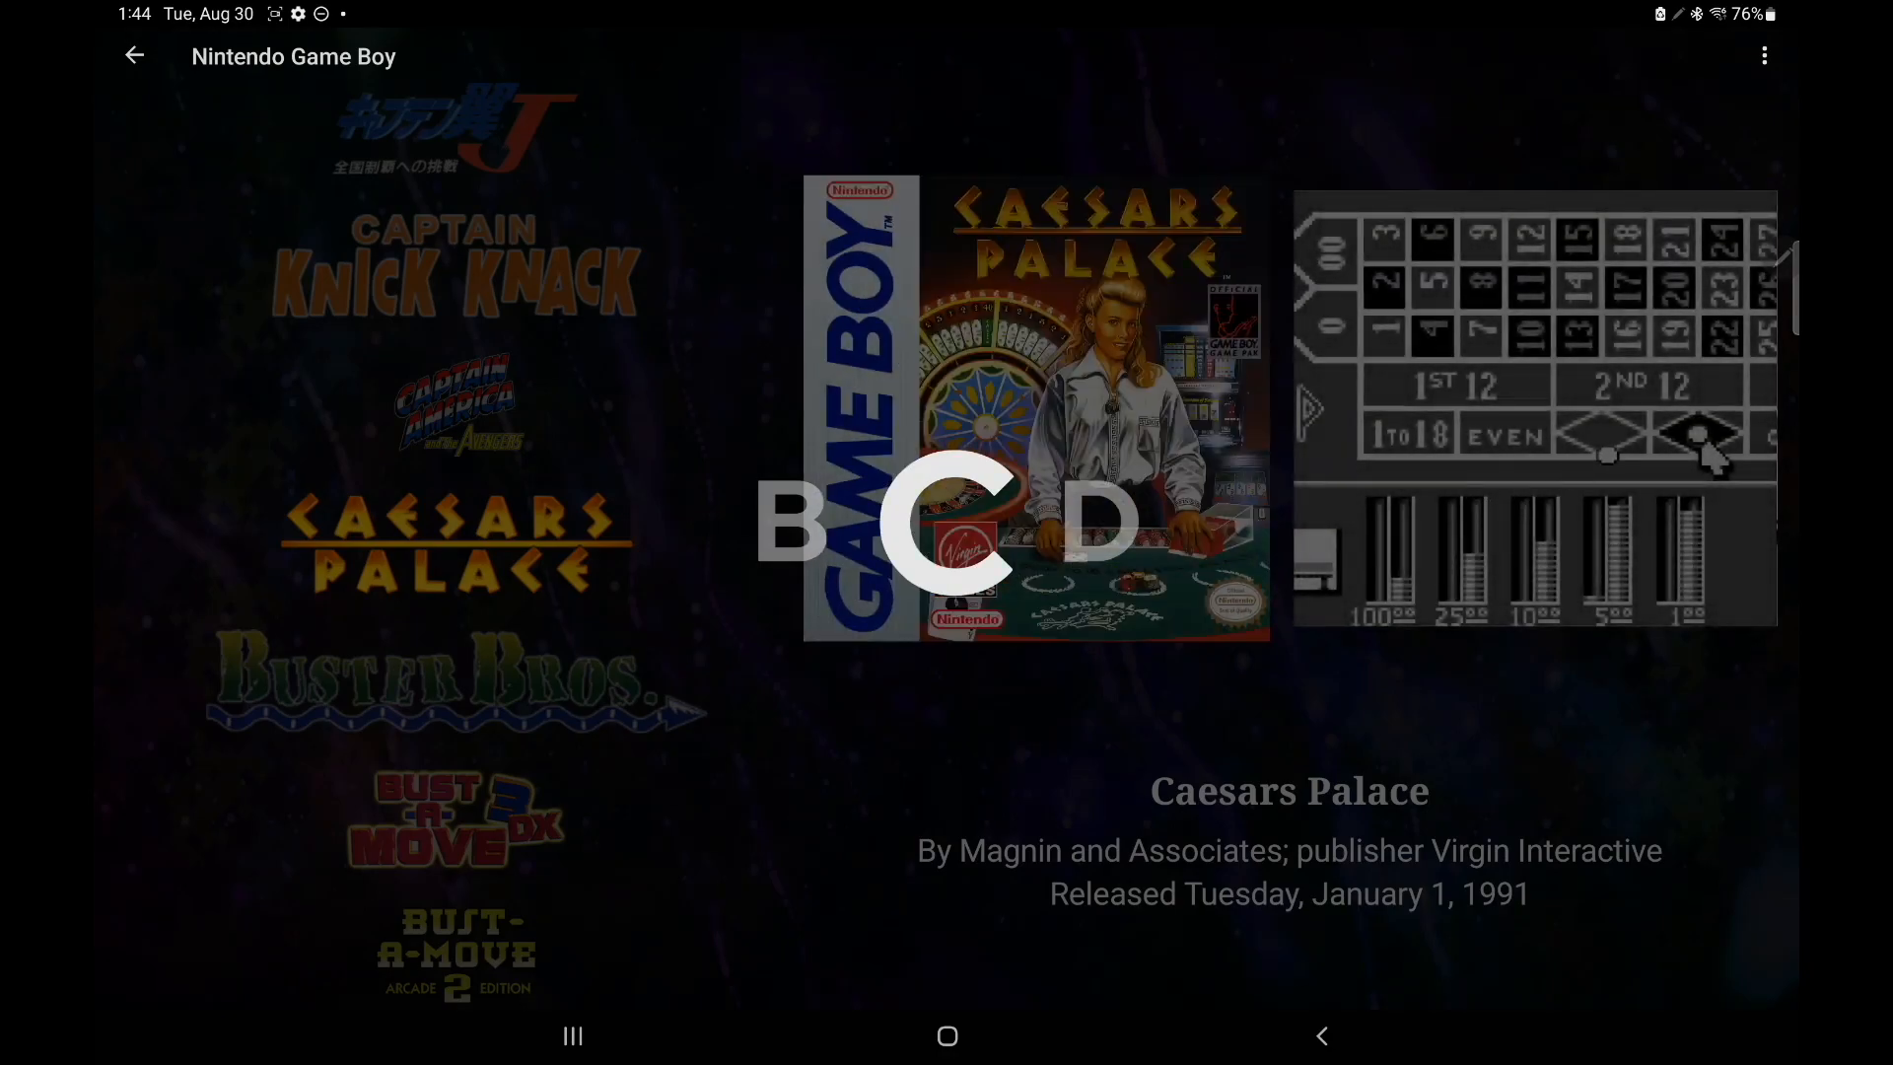
key("Right")
key("Right")
key("Right")
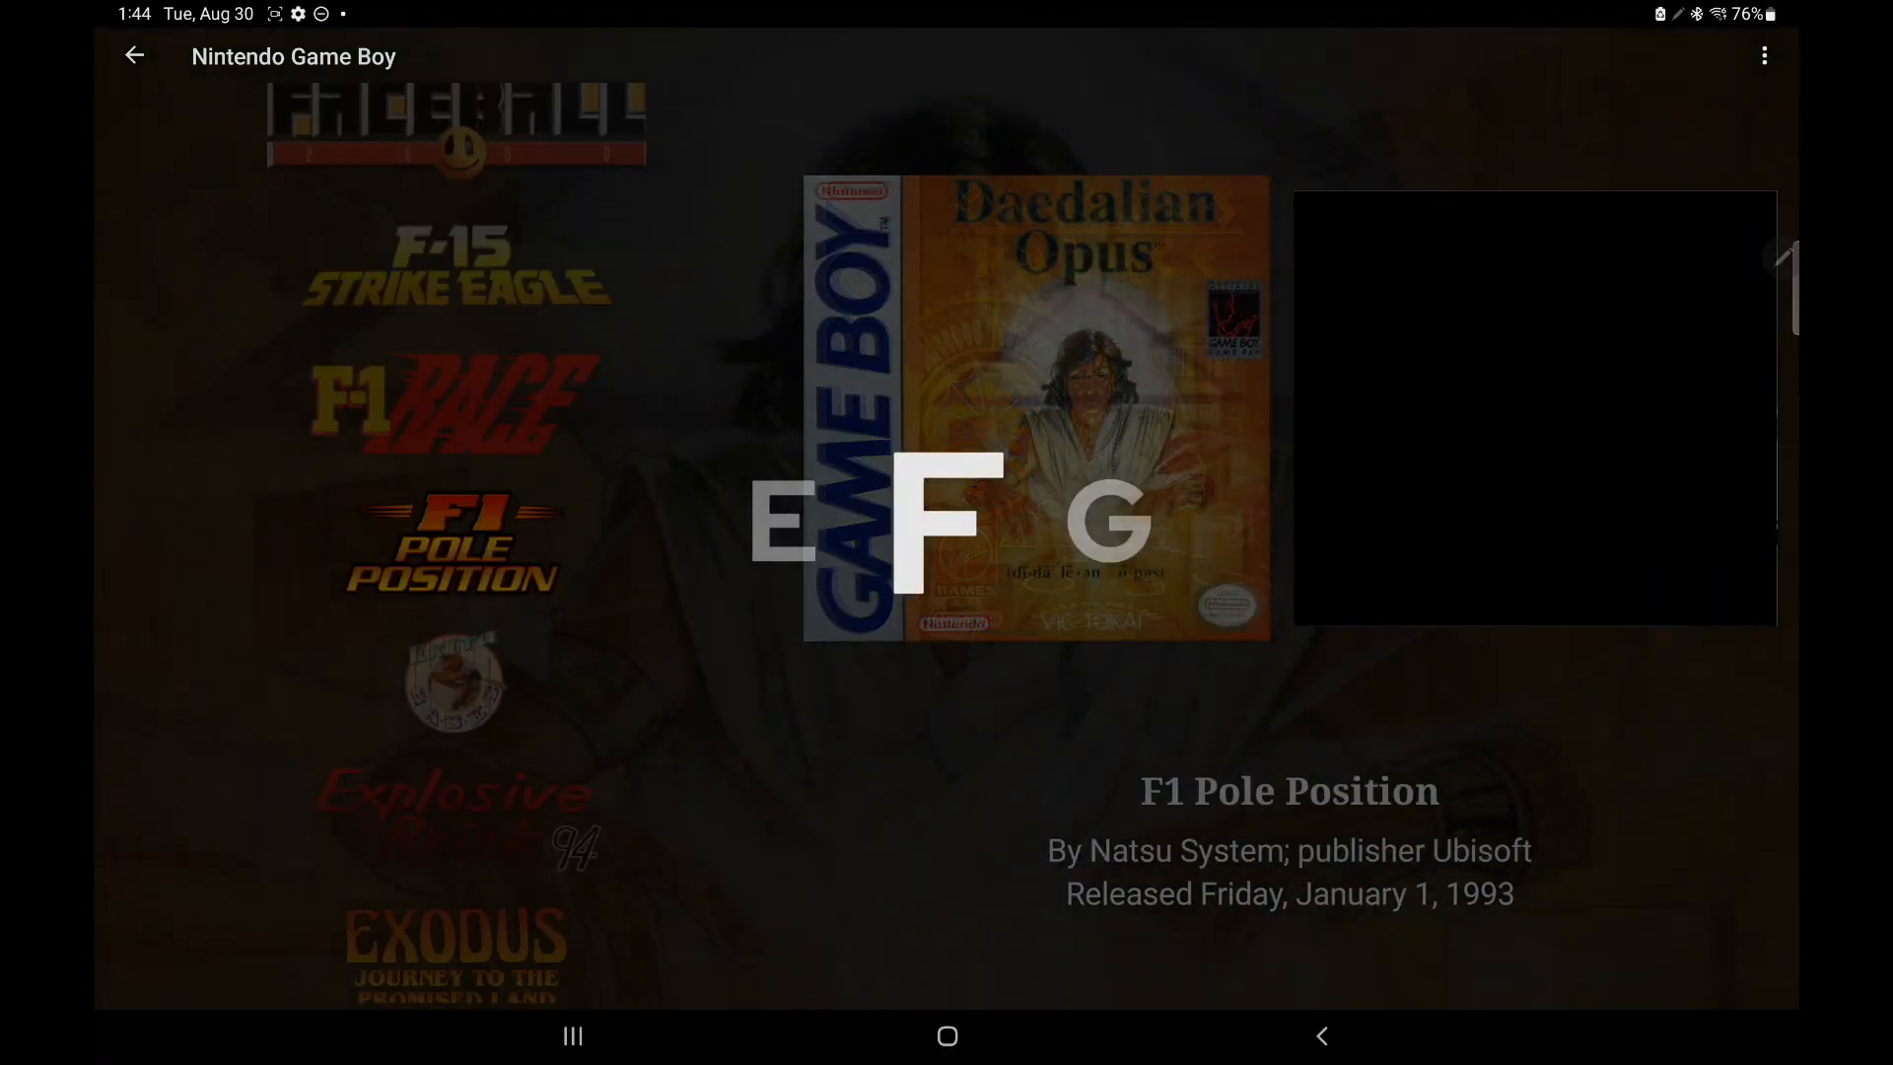
key("Right")
key("Right")
key("Right")
key("Right")
key("Right")
key("Right")
key("Right")
key("Right")
key("Right")
key("Right")
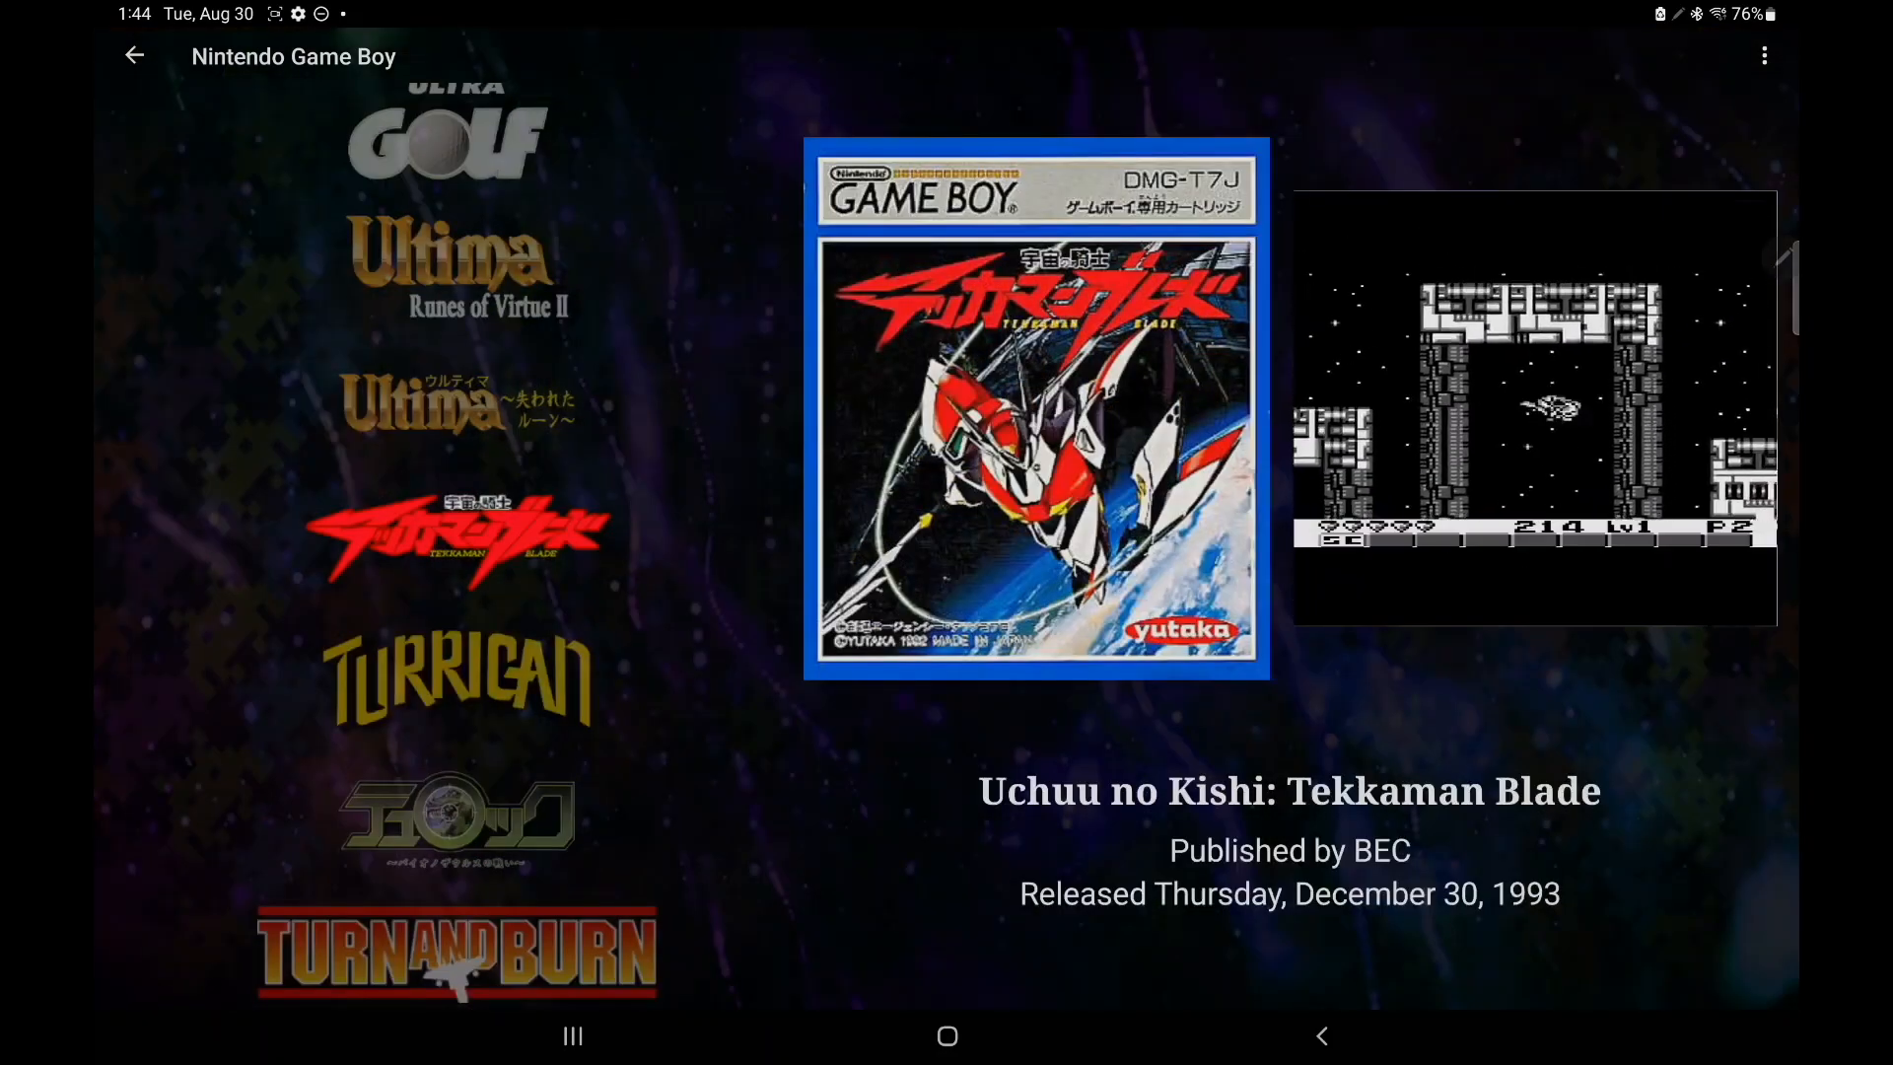
- Step between Turrican and Turok, jump back to S then R, and land on Captain Knick Knack in the grid
key("Down")
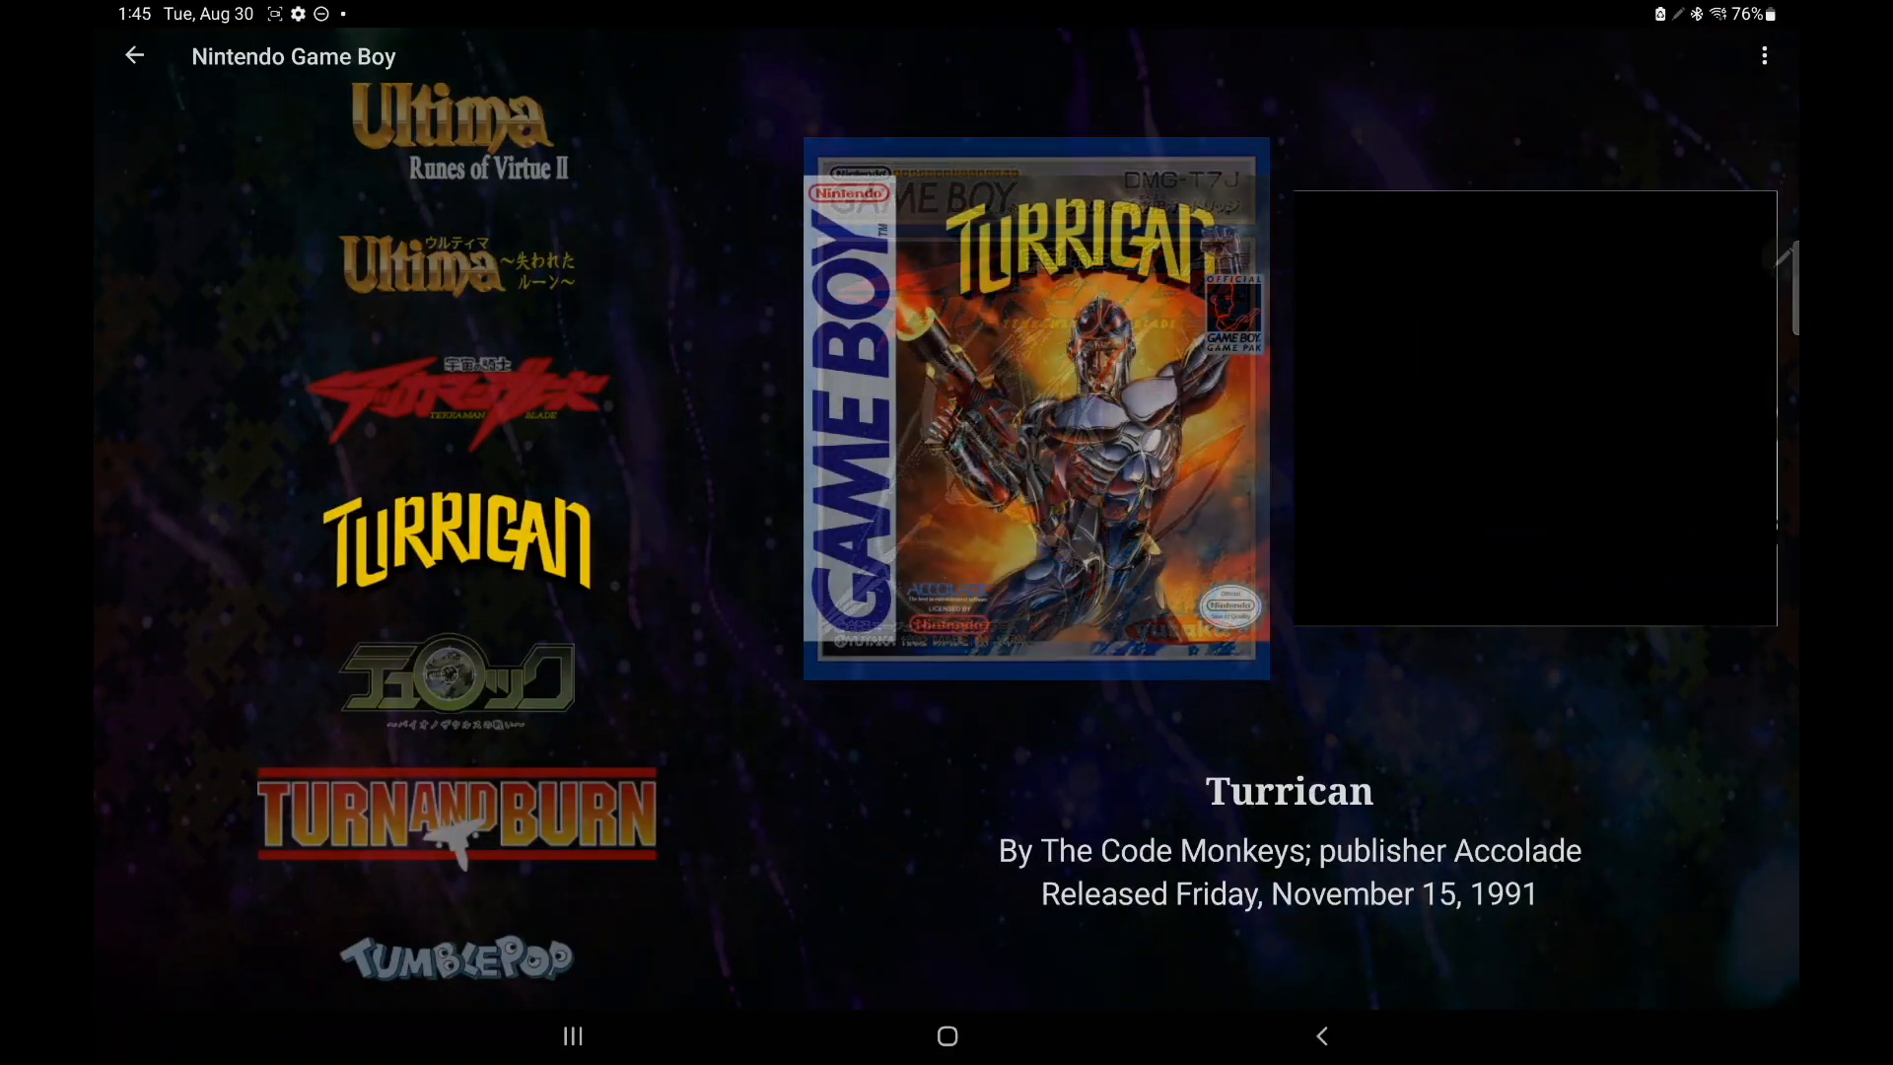
key("Down")
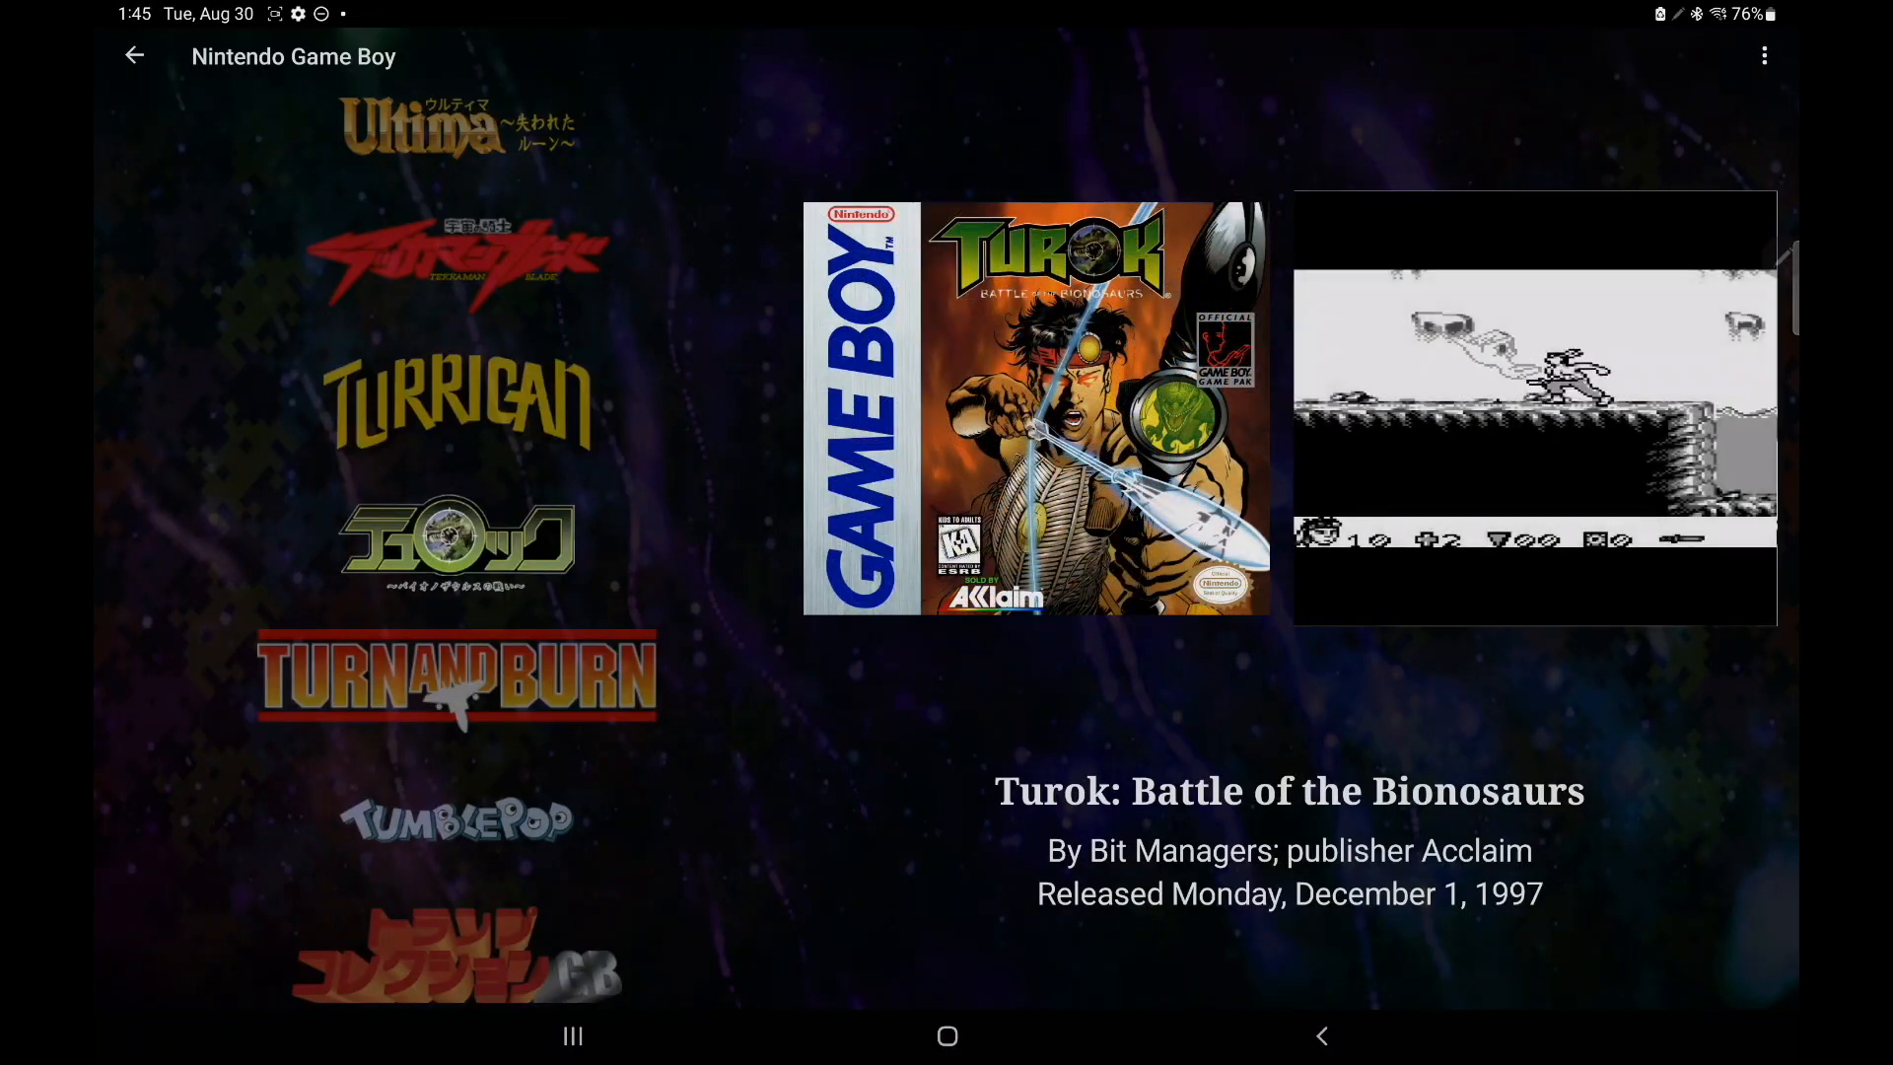
key("Up")
key("Page_Up")
key("Page_Up")
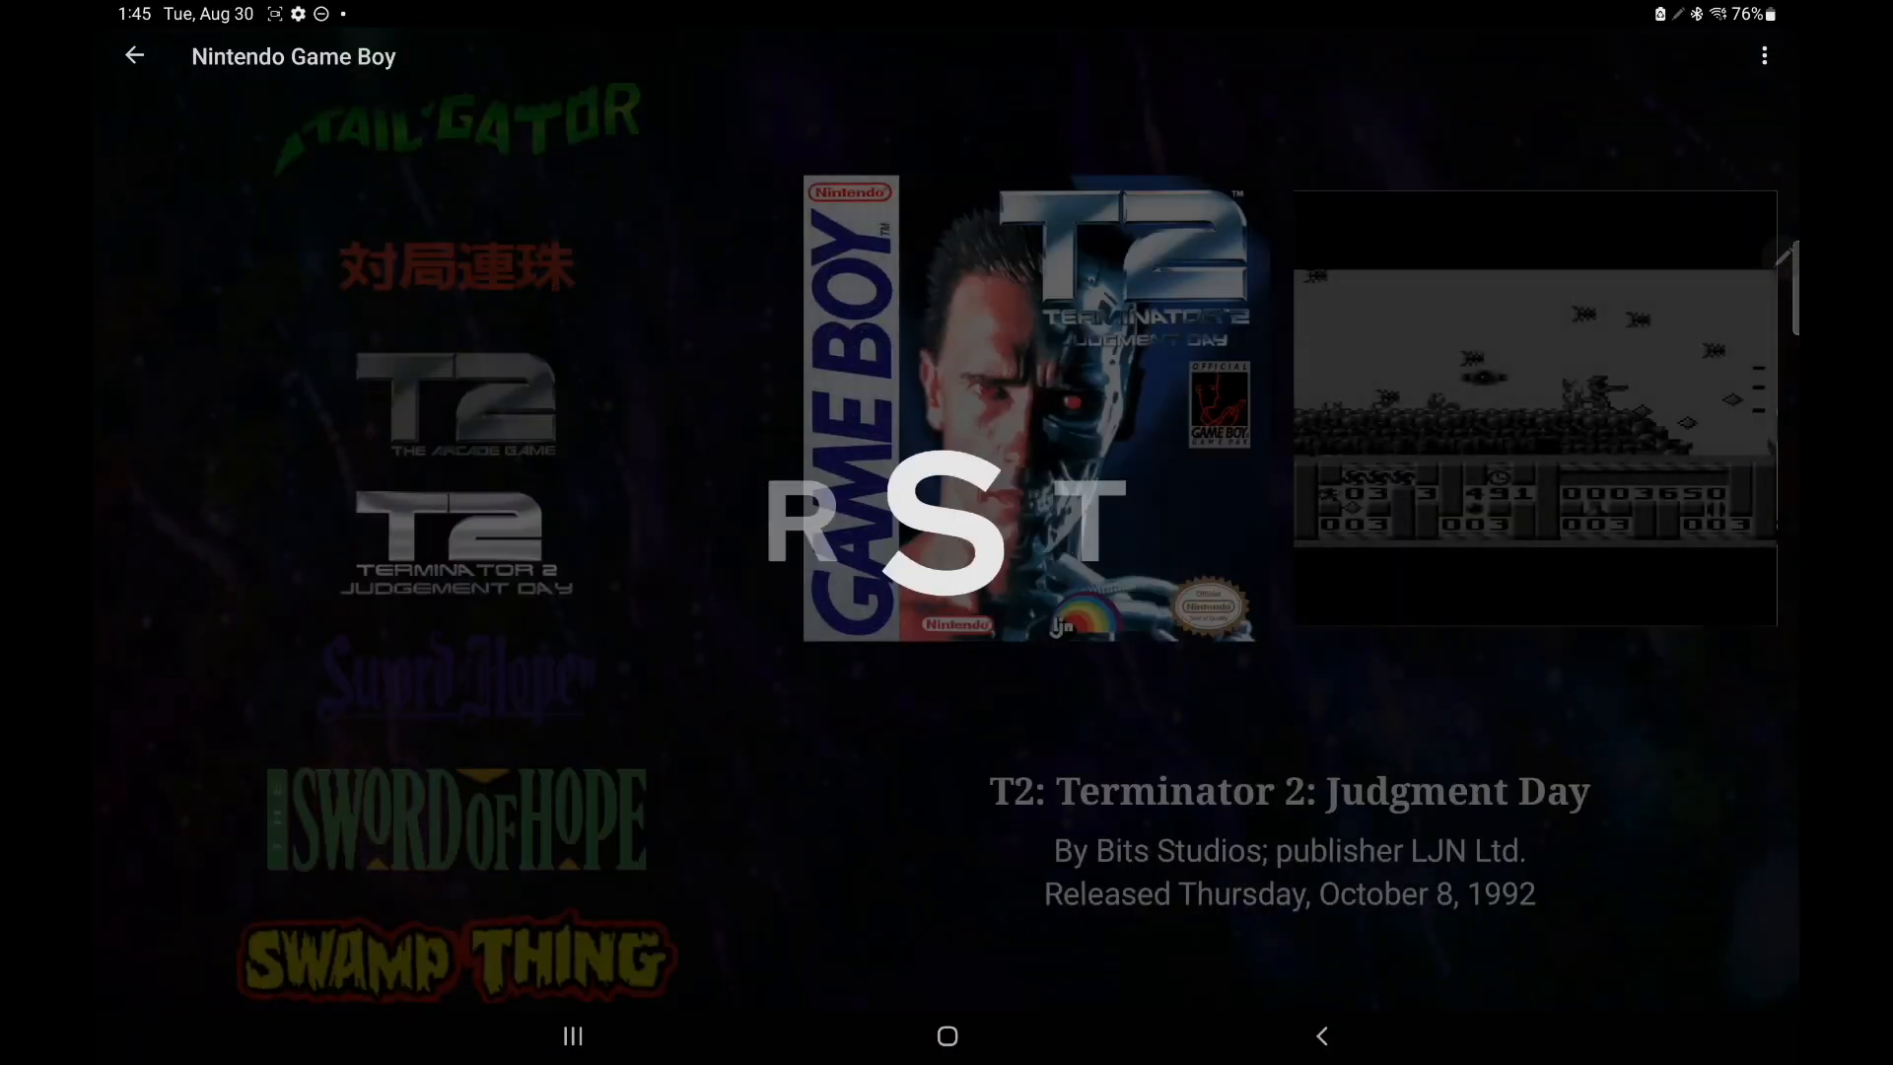
key("Page_Up")
key("Page_Up")
key("Page_Up")
key("Page_Up")
key("Page_Up")
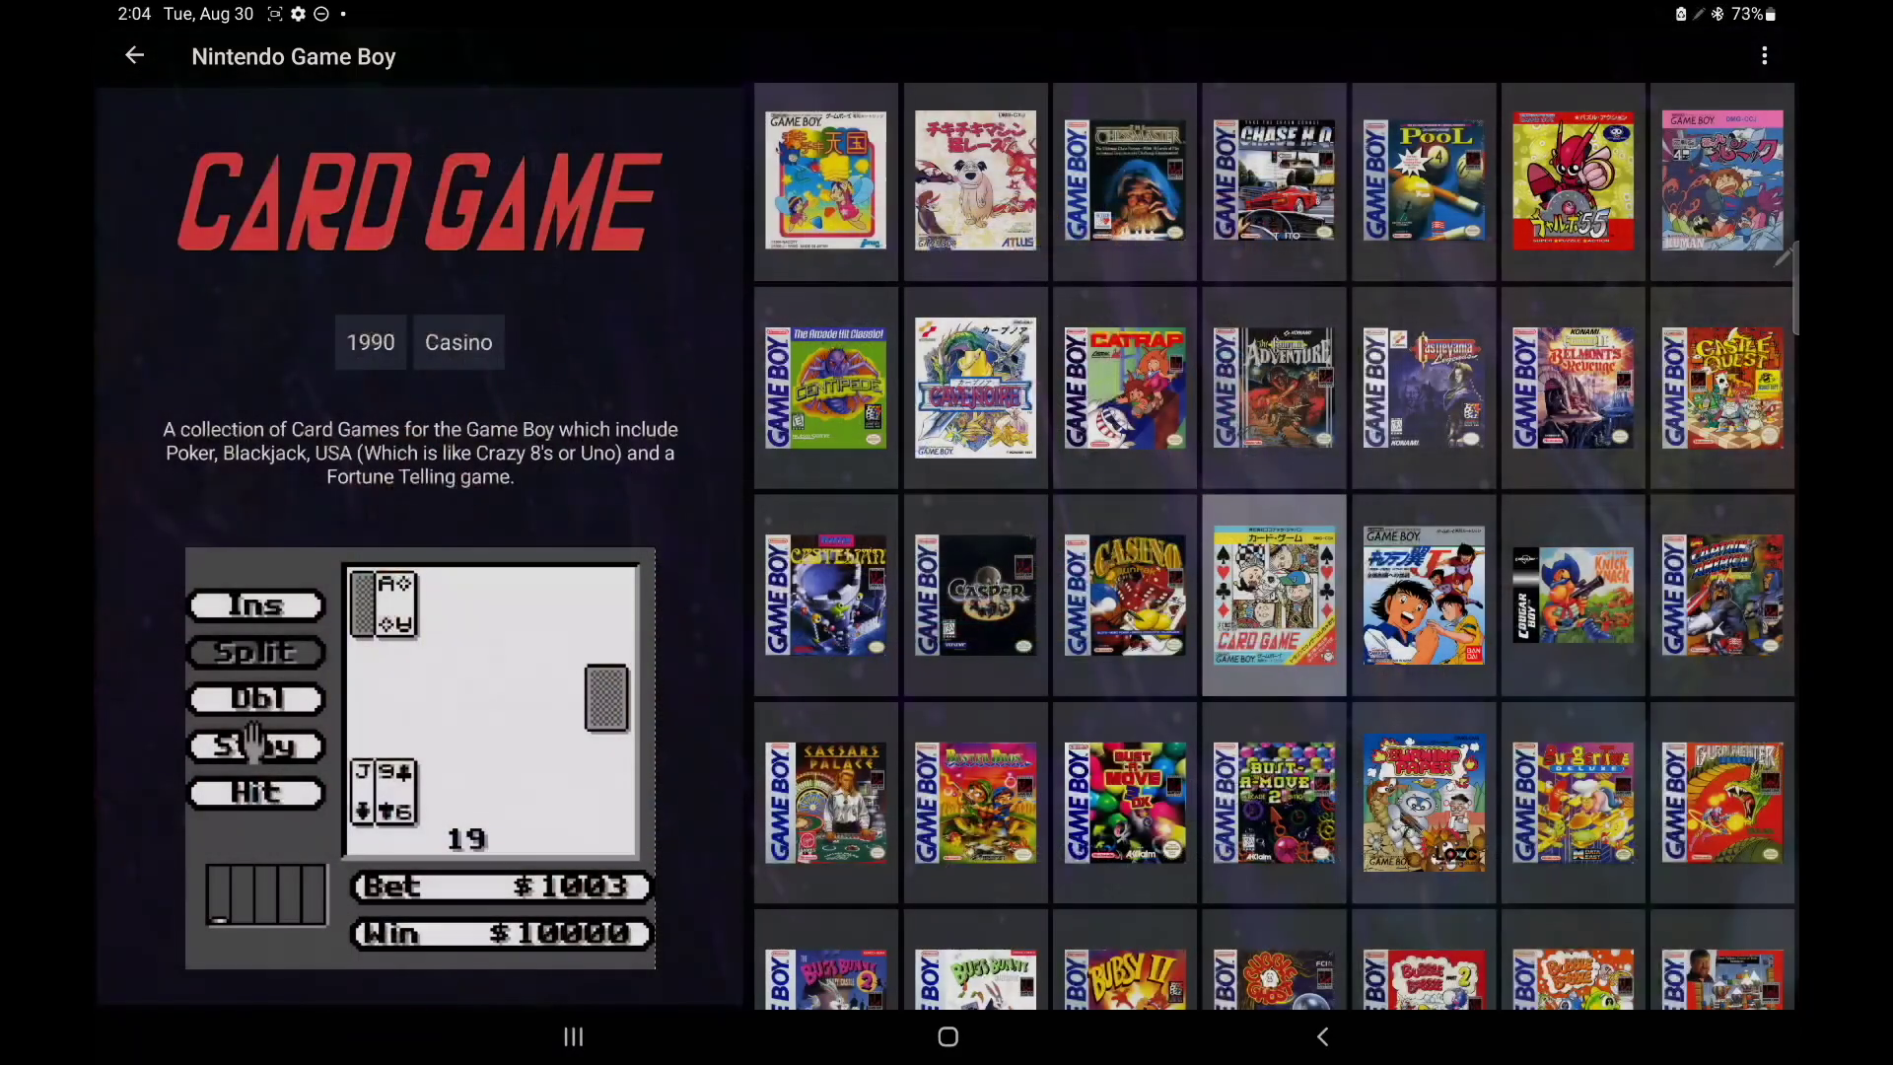
key("Right")
key("Right")
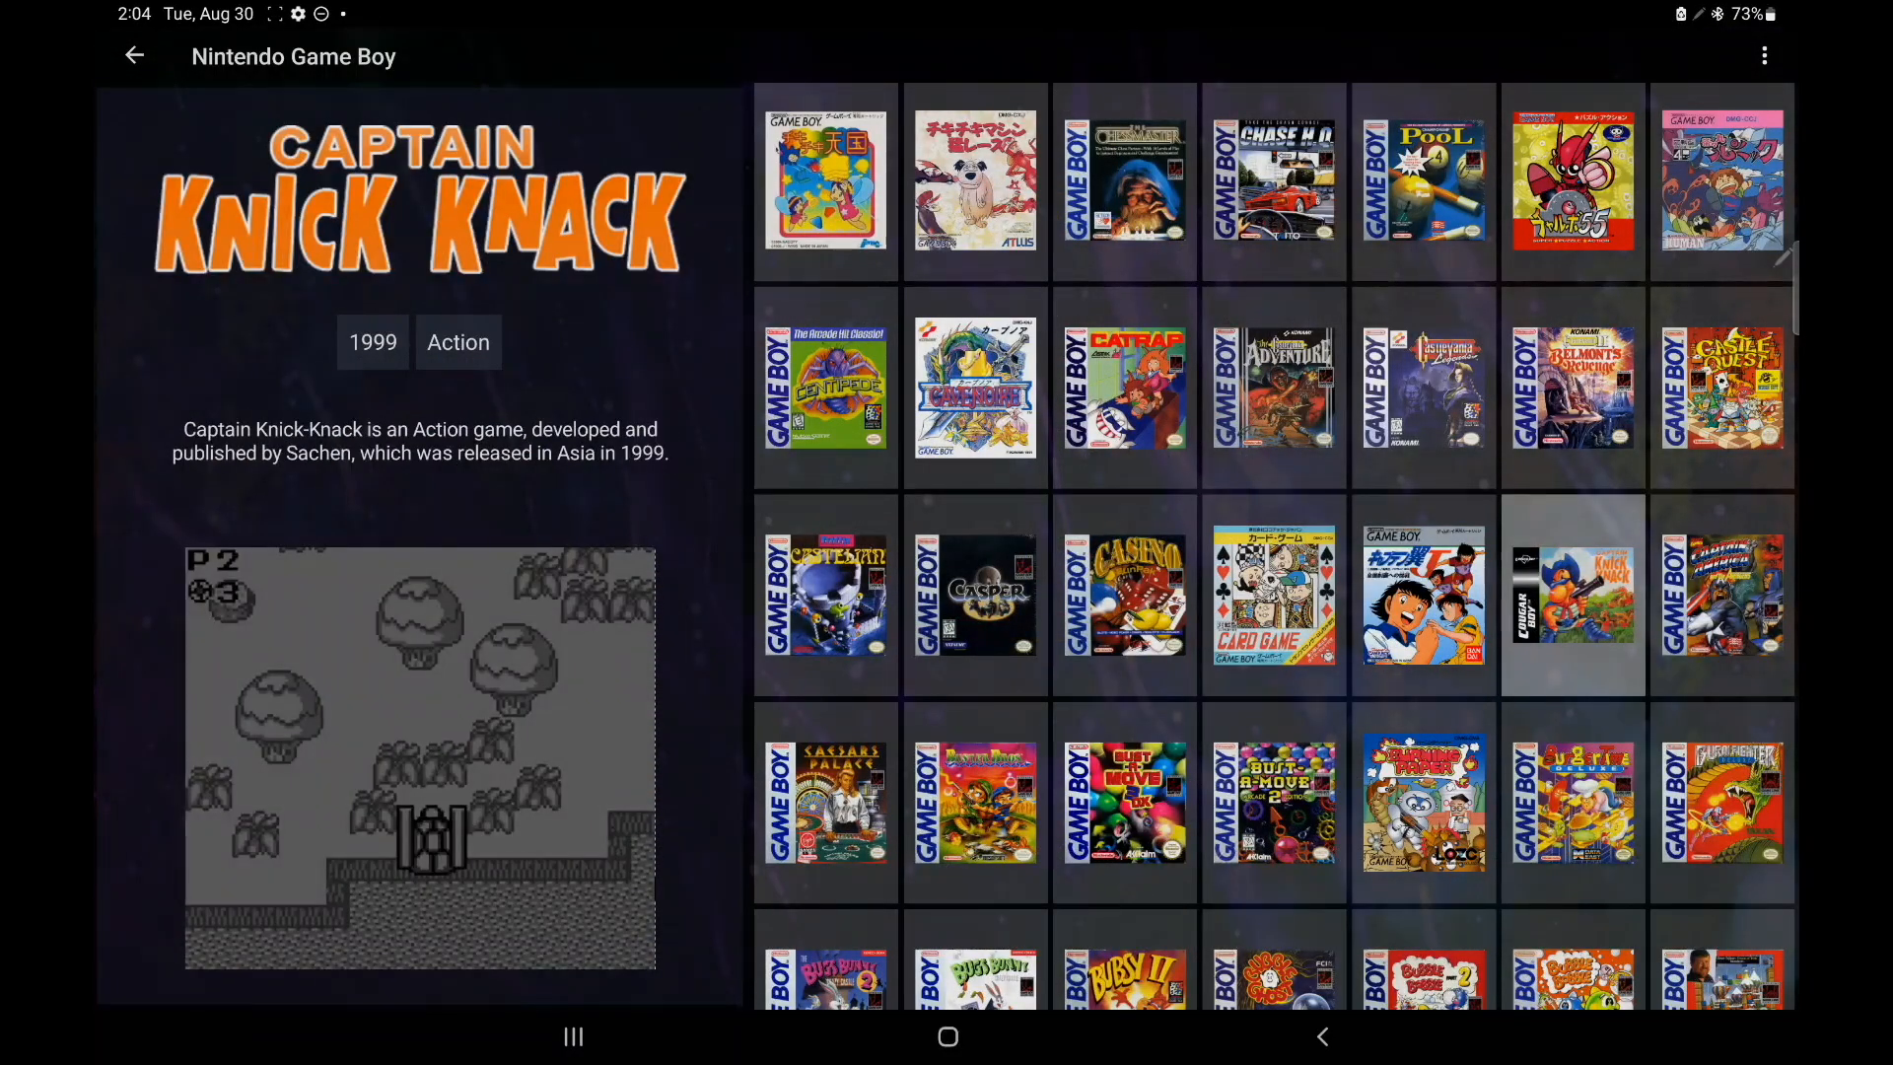
- Letter-jump through D, E, L, M and Q in the Game Boy list, then move to the Nintendo 64 platform
key("Page_Down")
key("Page_Down")
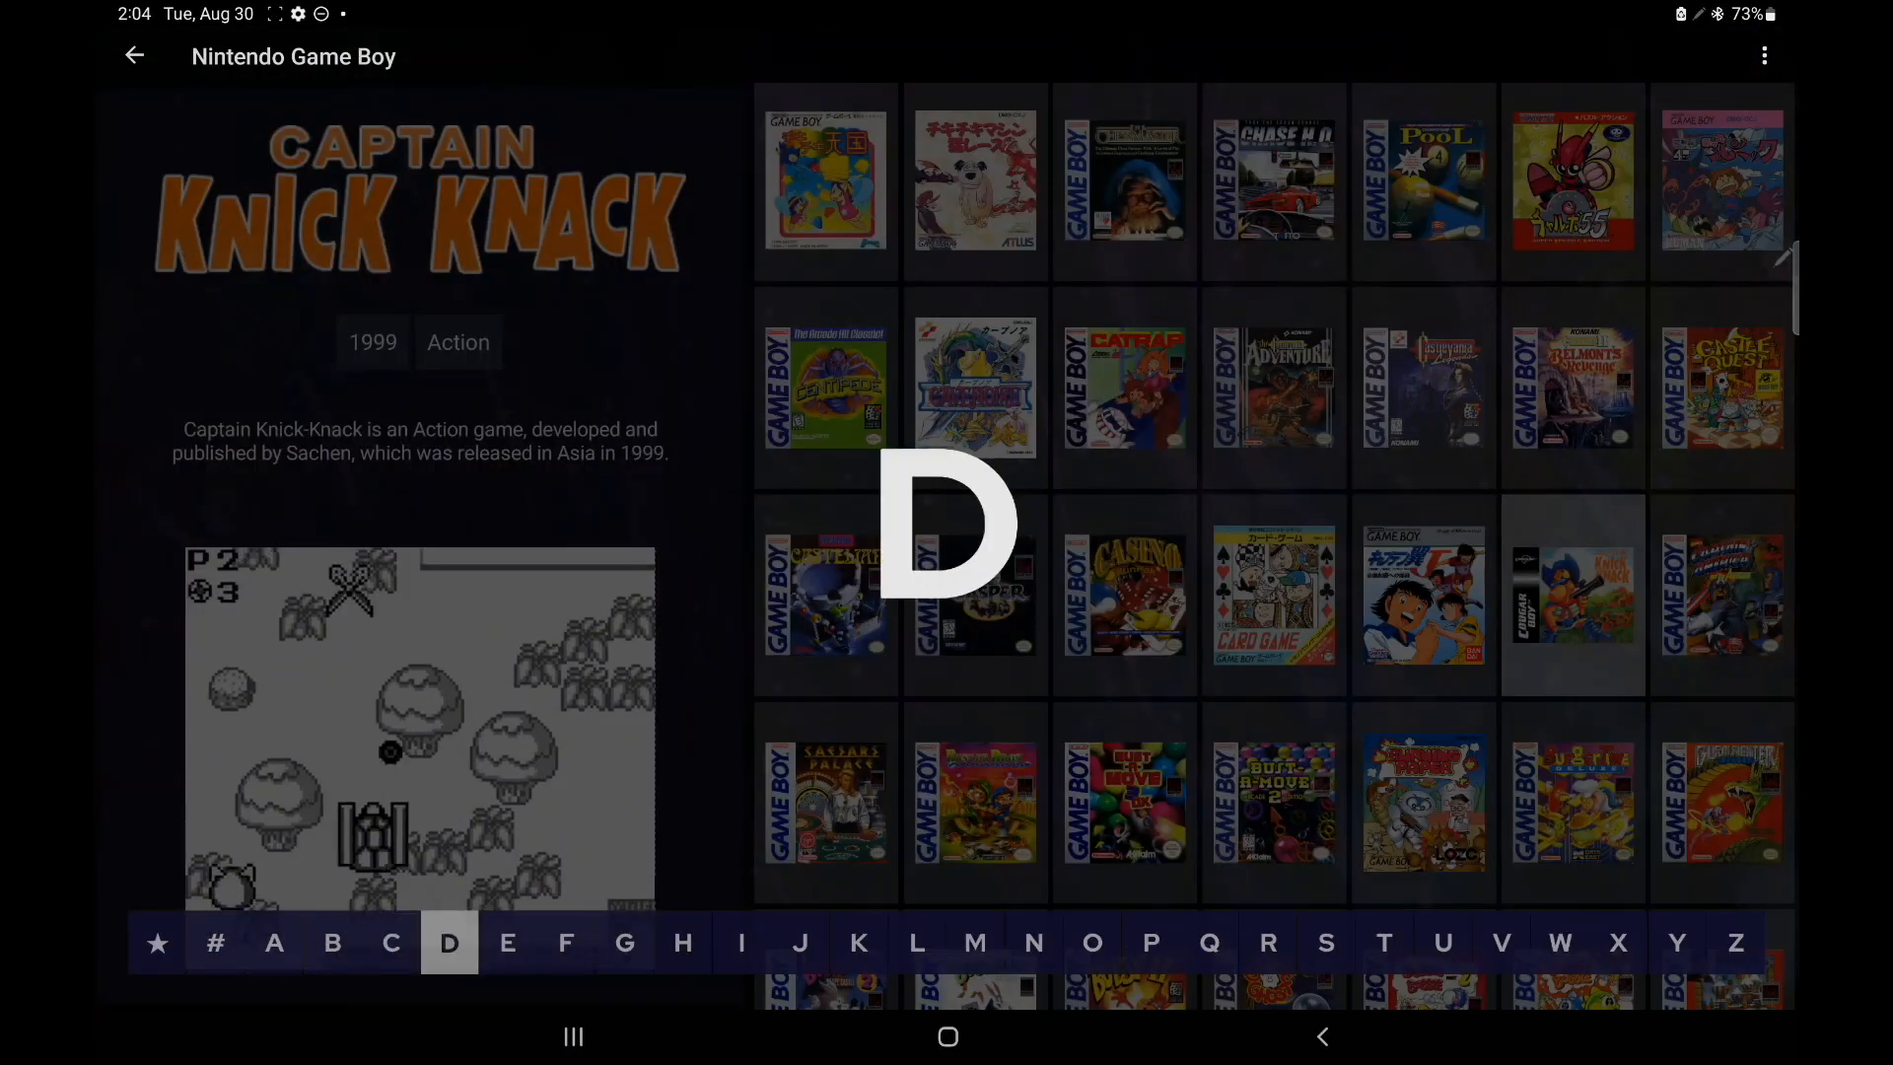
key("Page_Down")
key("Page_Down")
key("Page_Down")
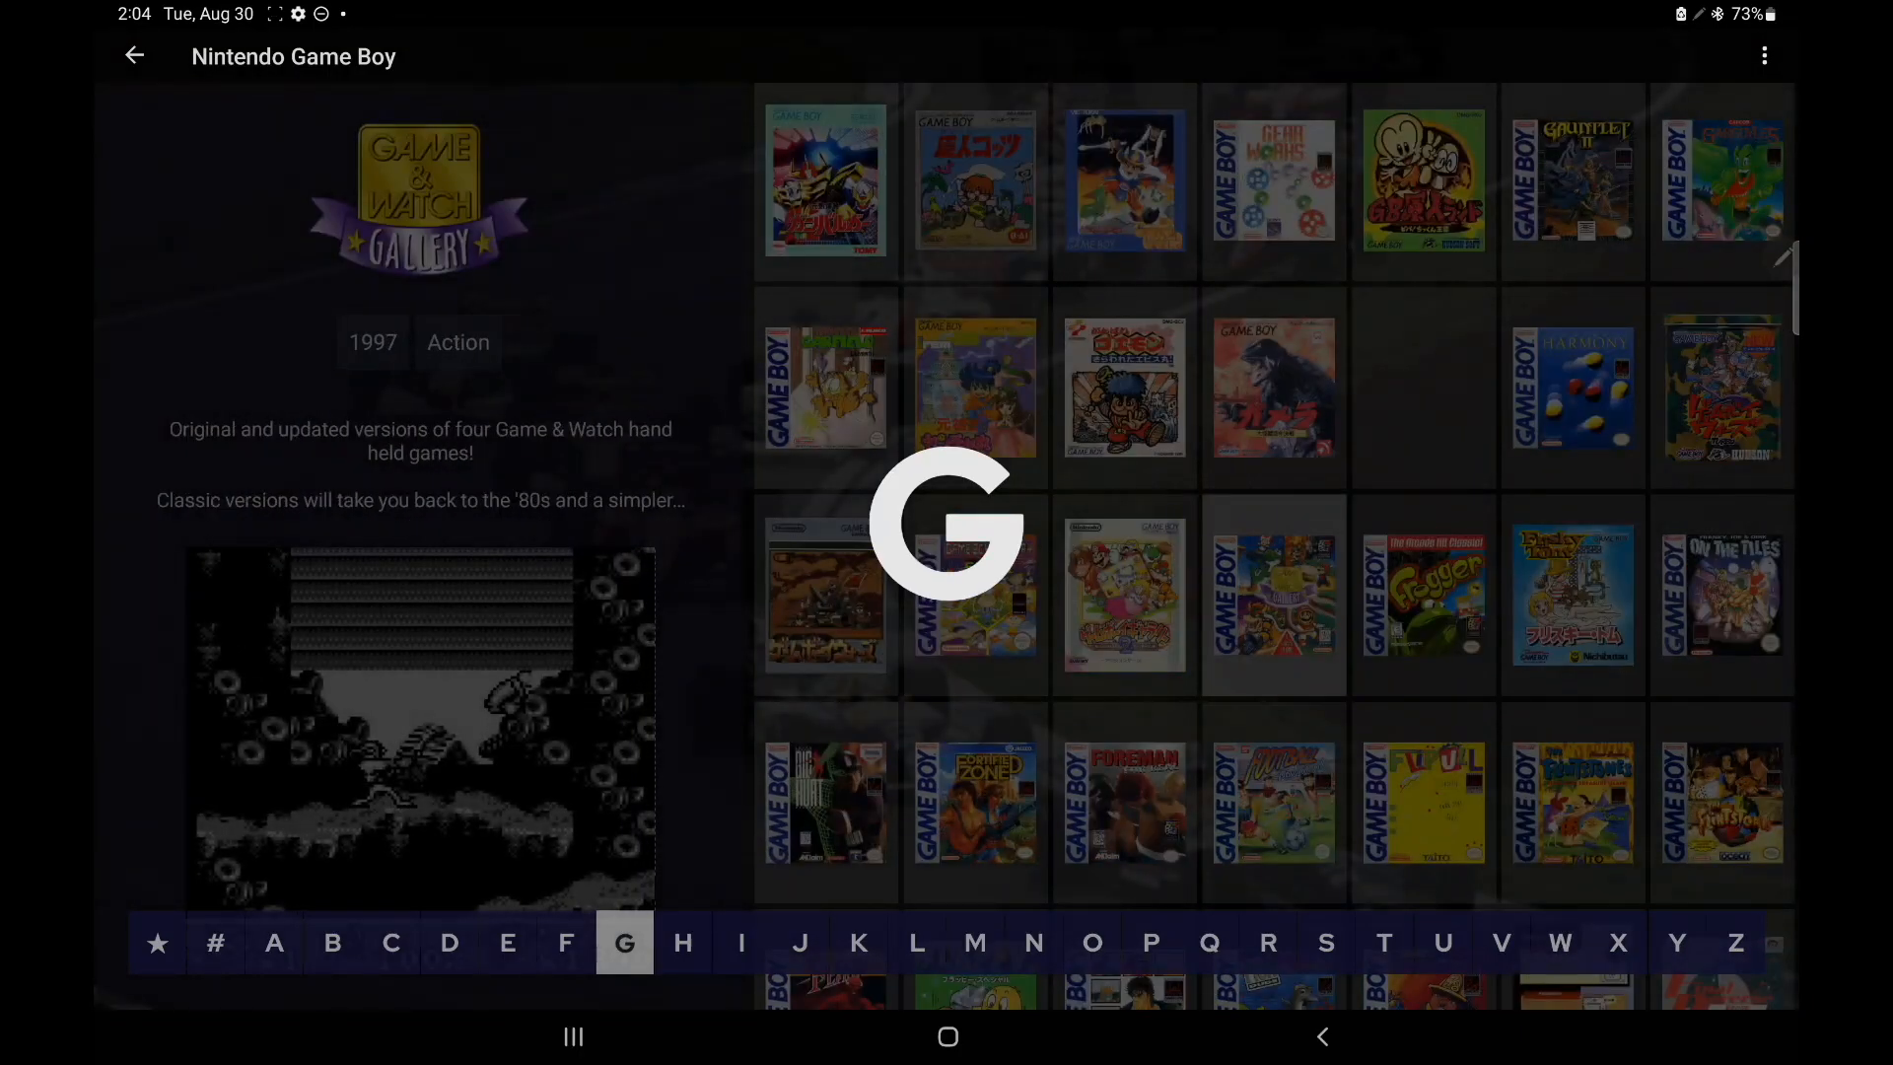
key("Page_Down")
key("Page_Down")
key("Page_Down")
key("Page_Down")
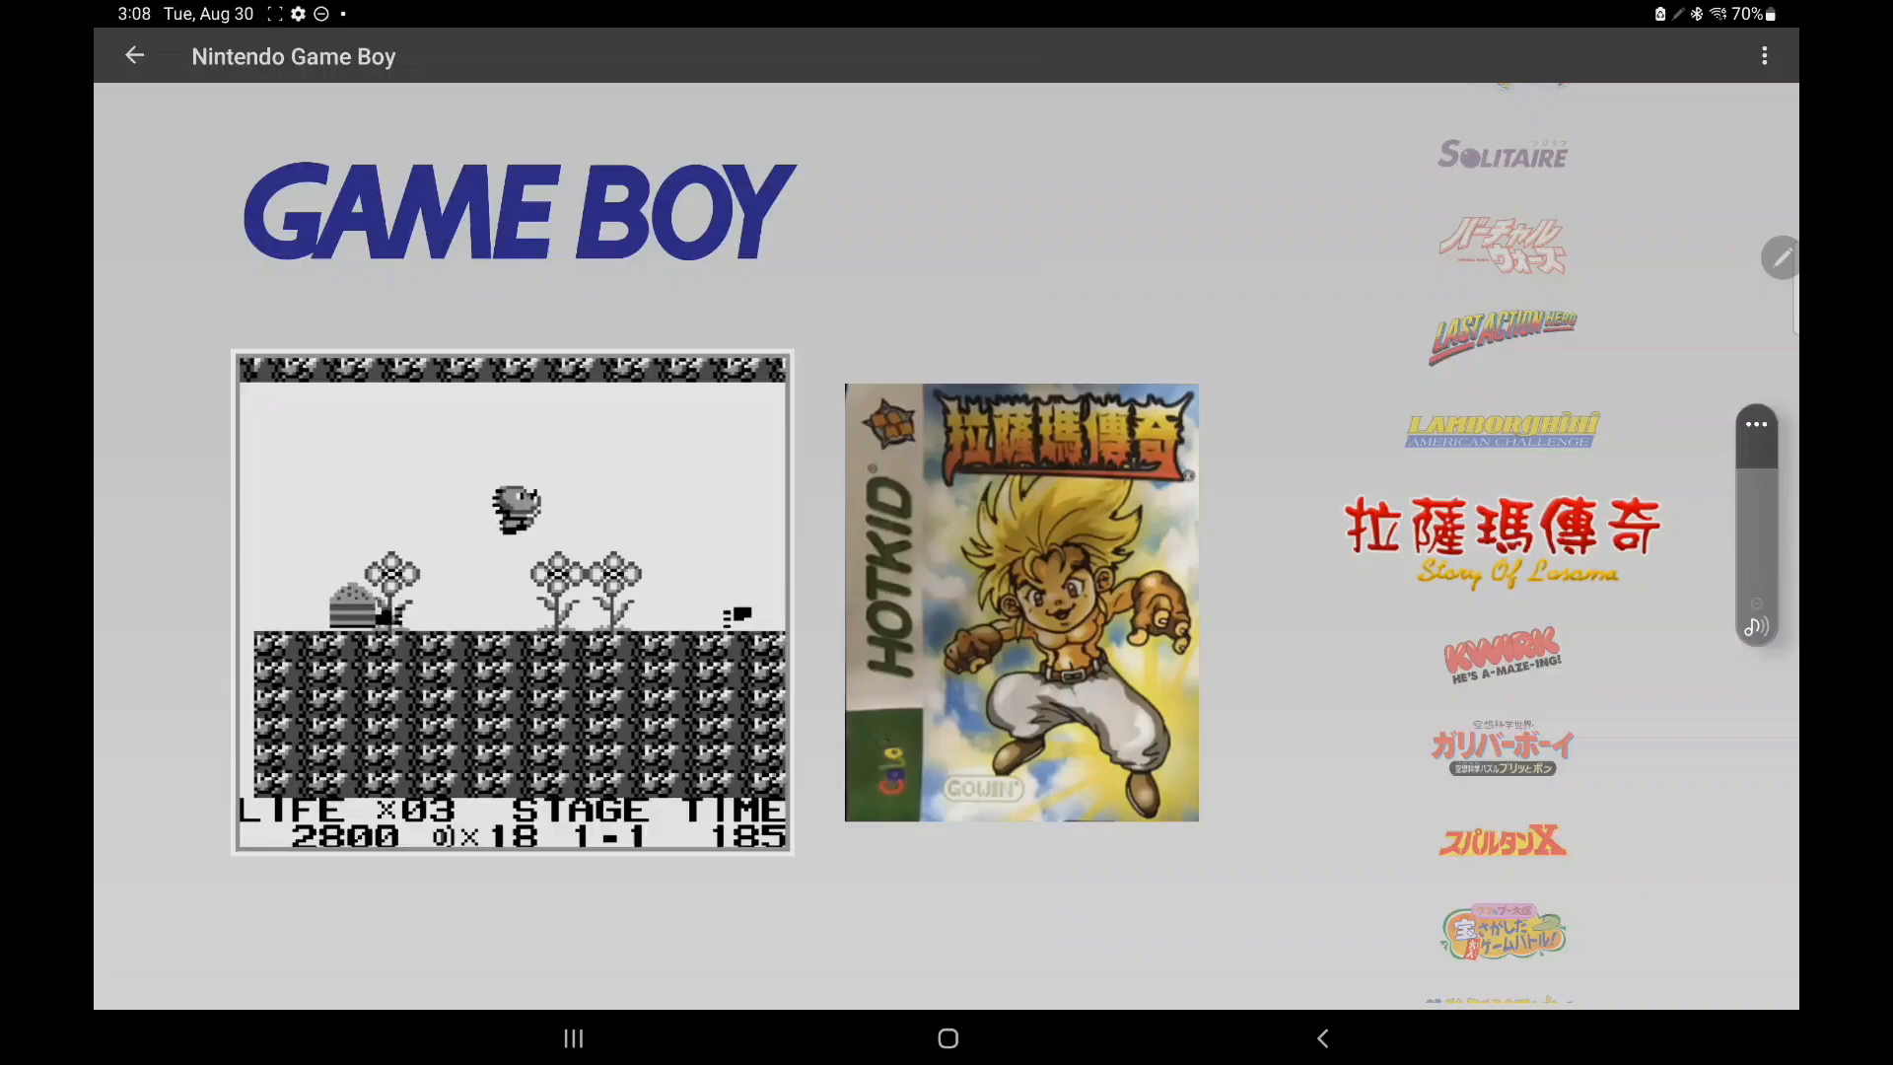
key("Page_Down")
key("Page_Down")
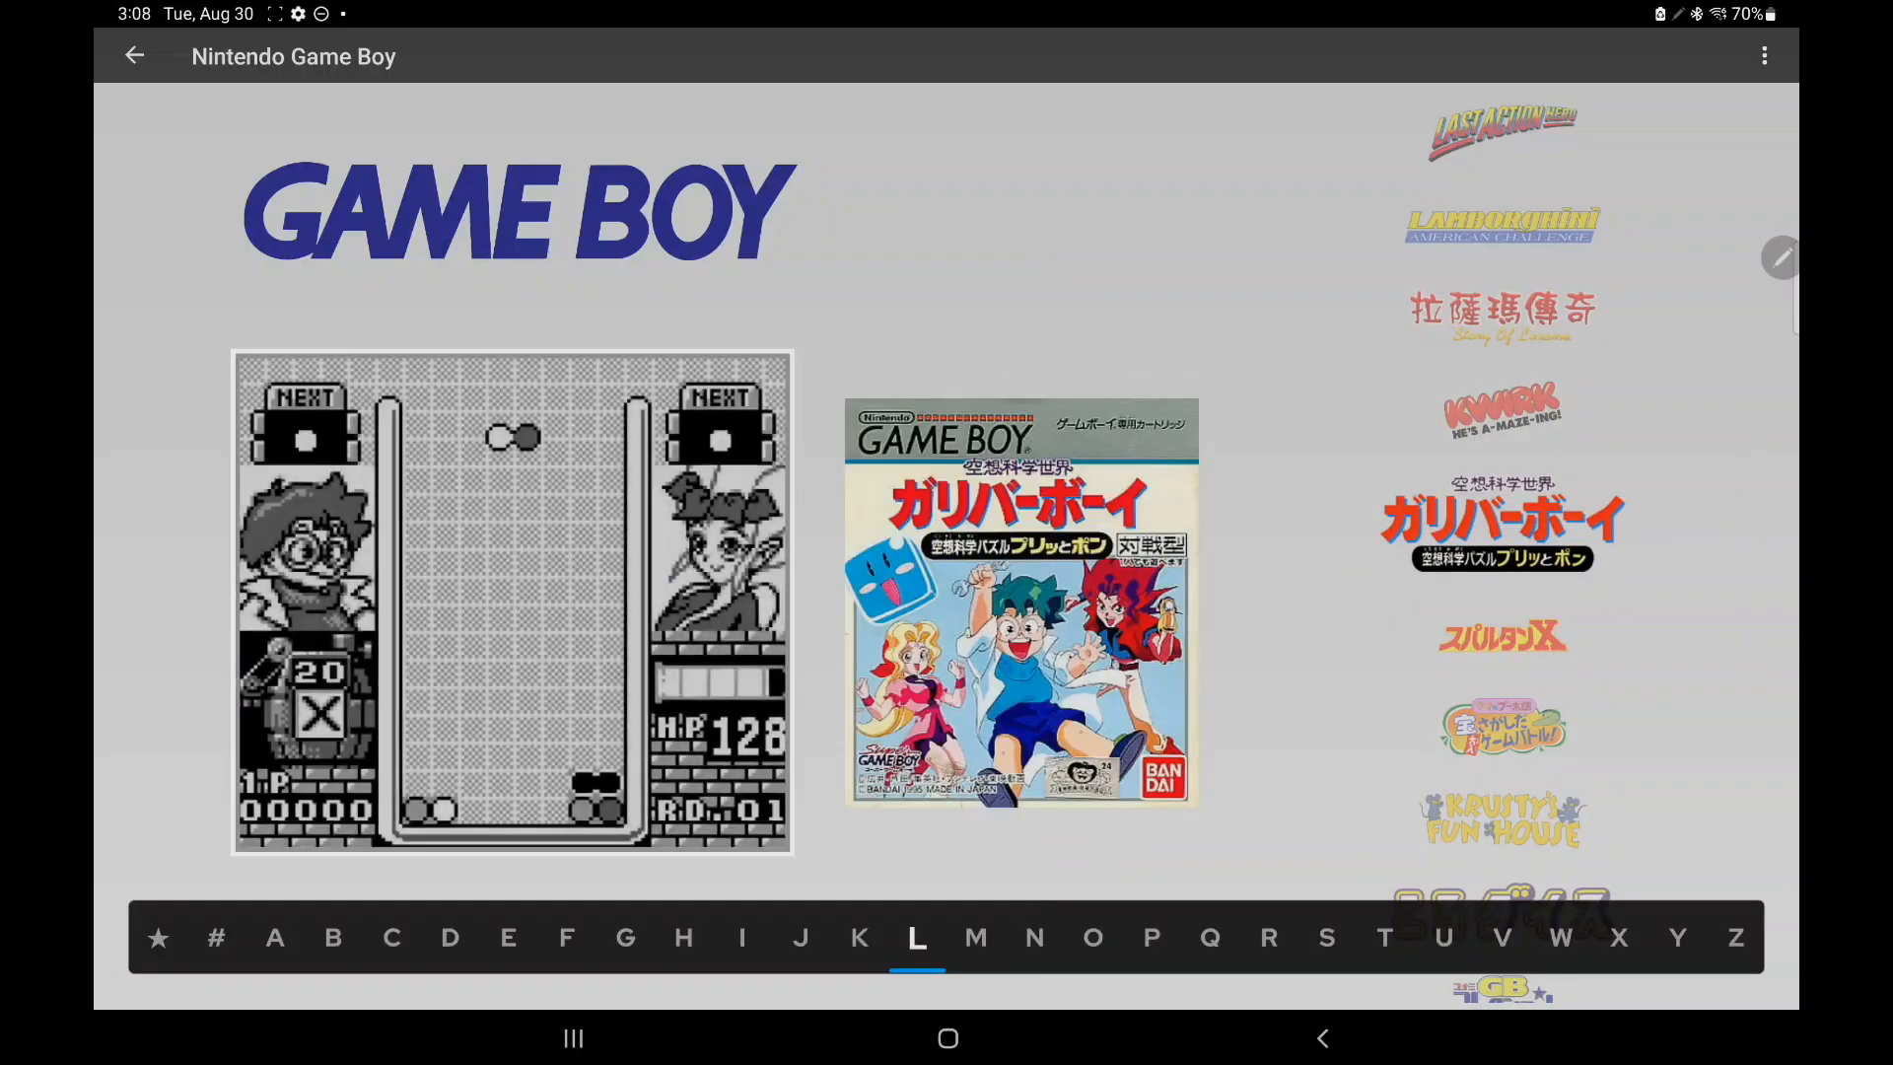
key("Page_Down")
key("Page_Down")
key("Page_Down")
key("Page_Down")
key("Page_Down")
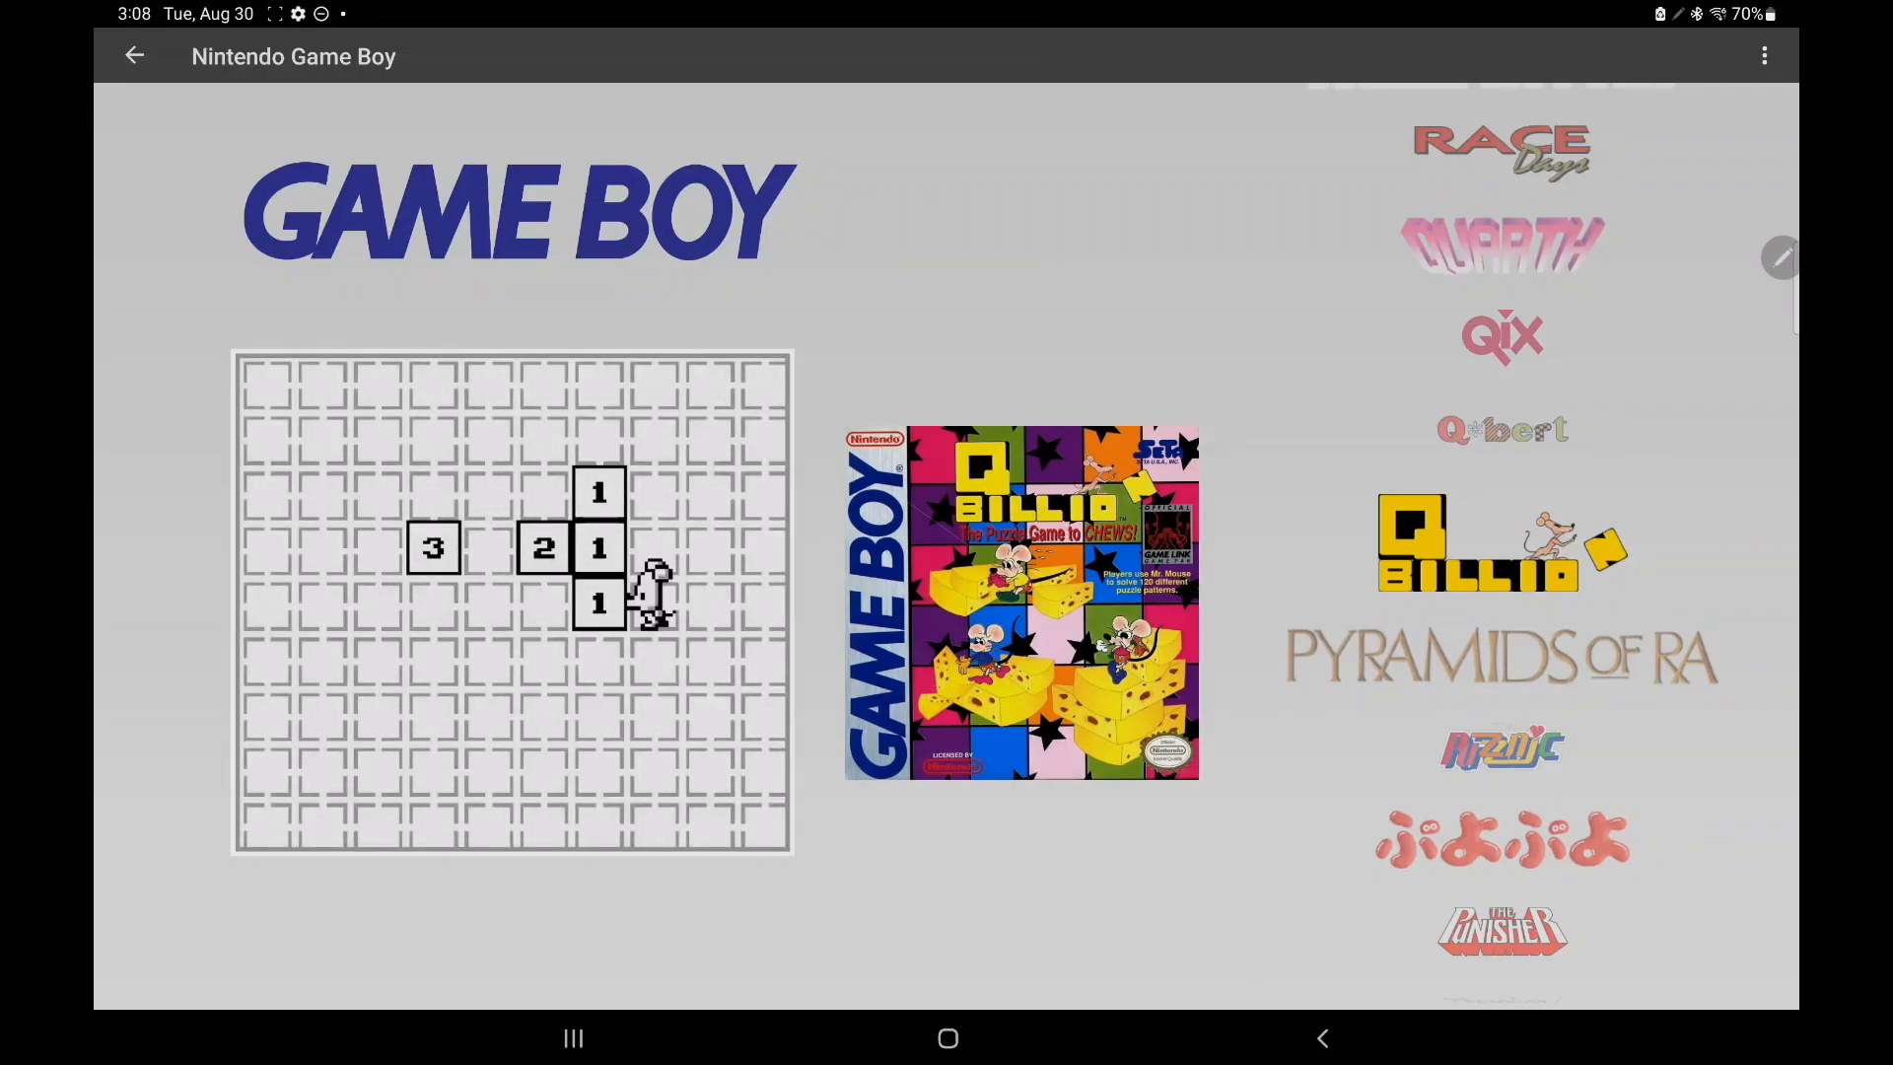
key("Page_Down")
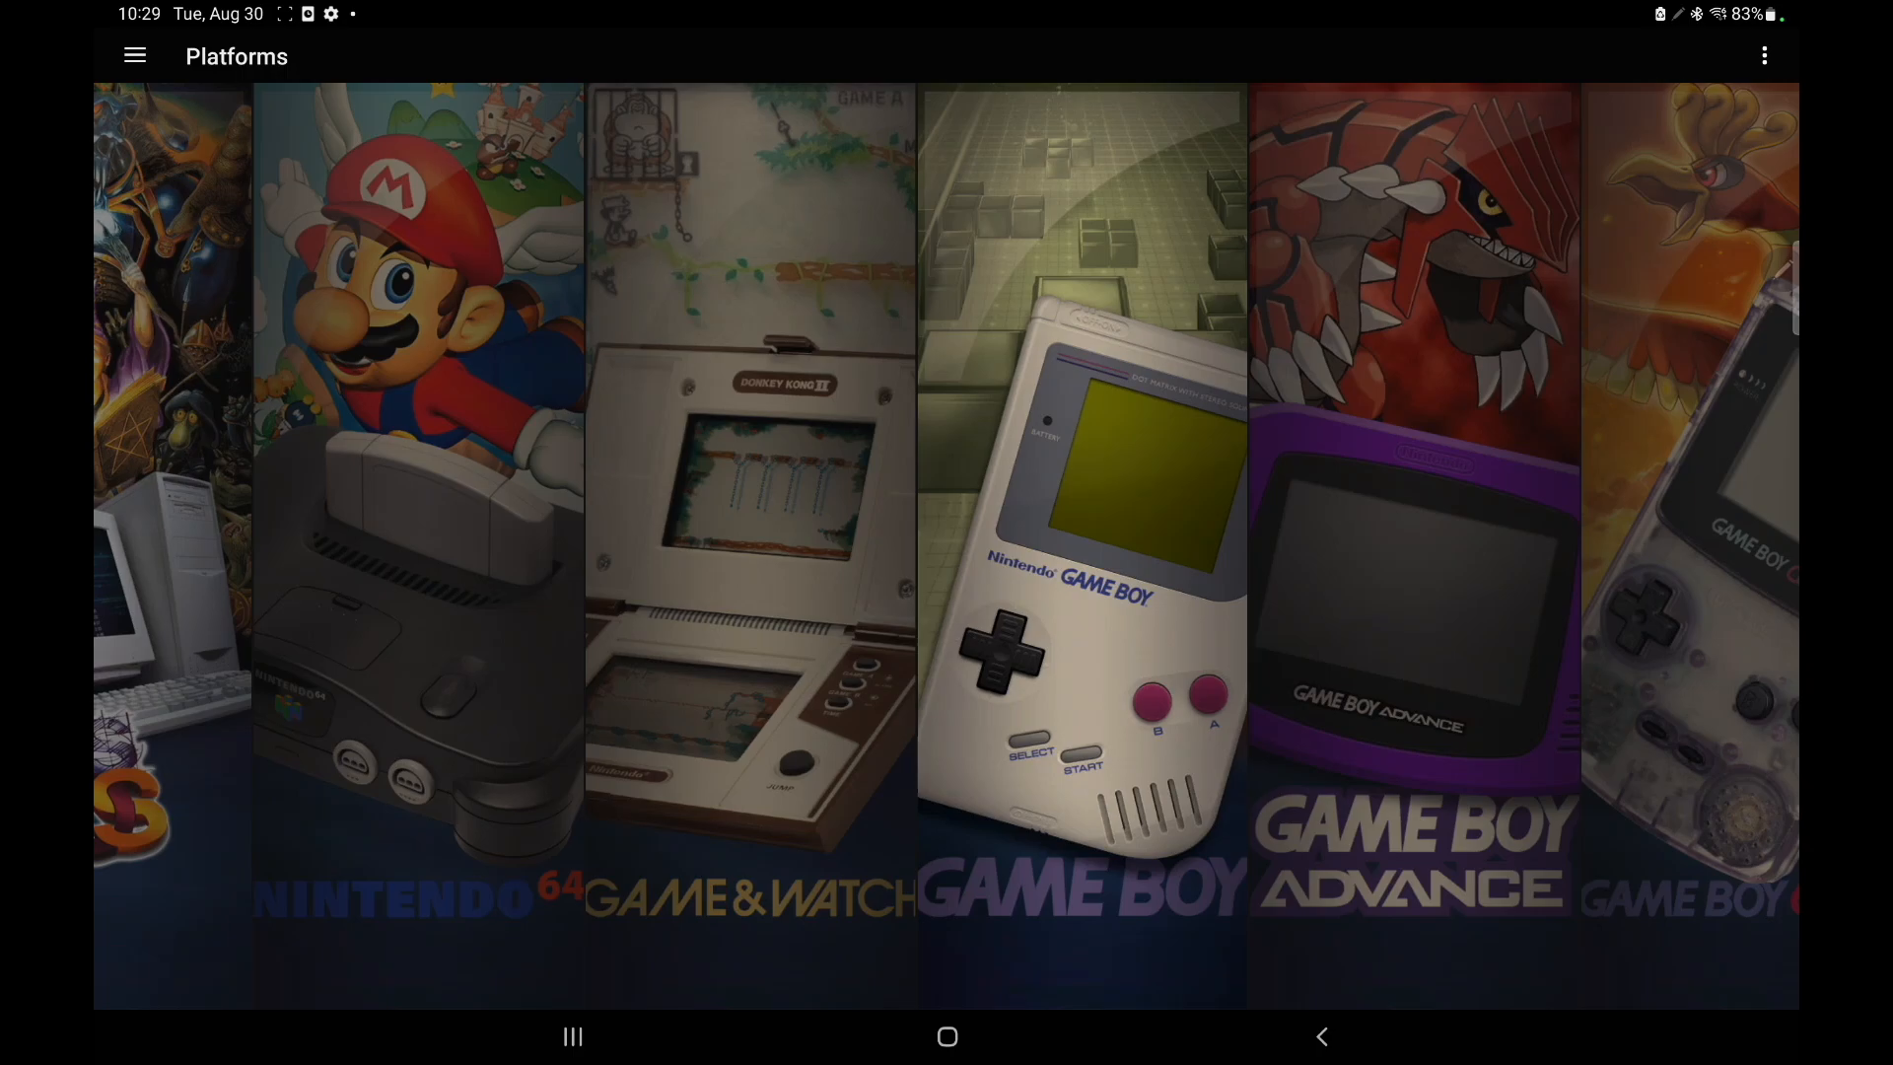
key("Left")
key("Left")
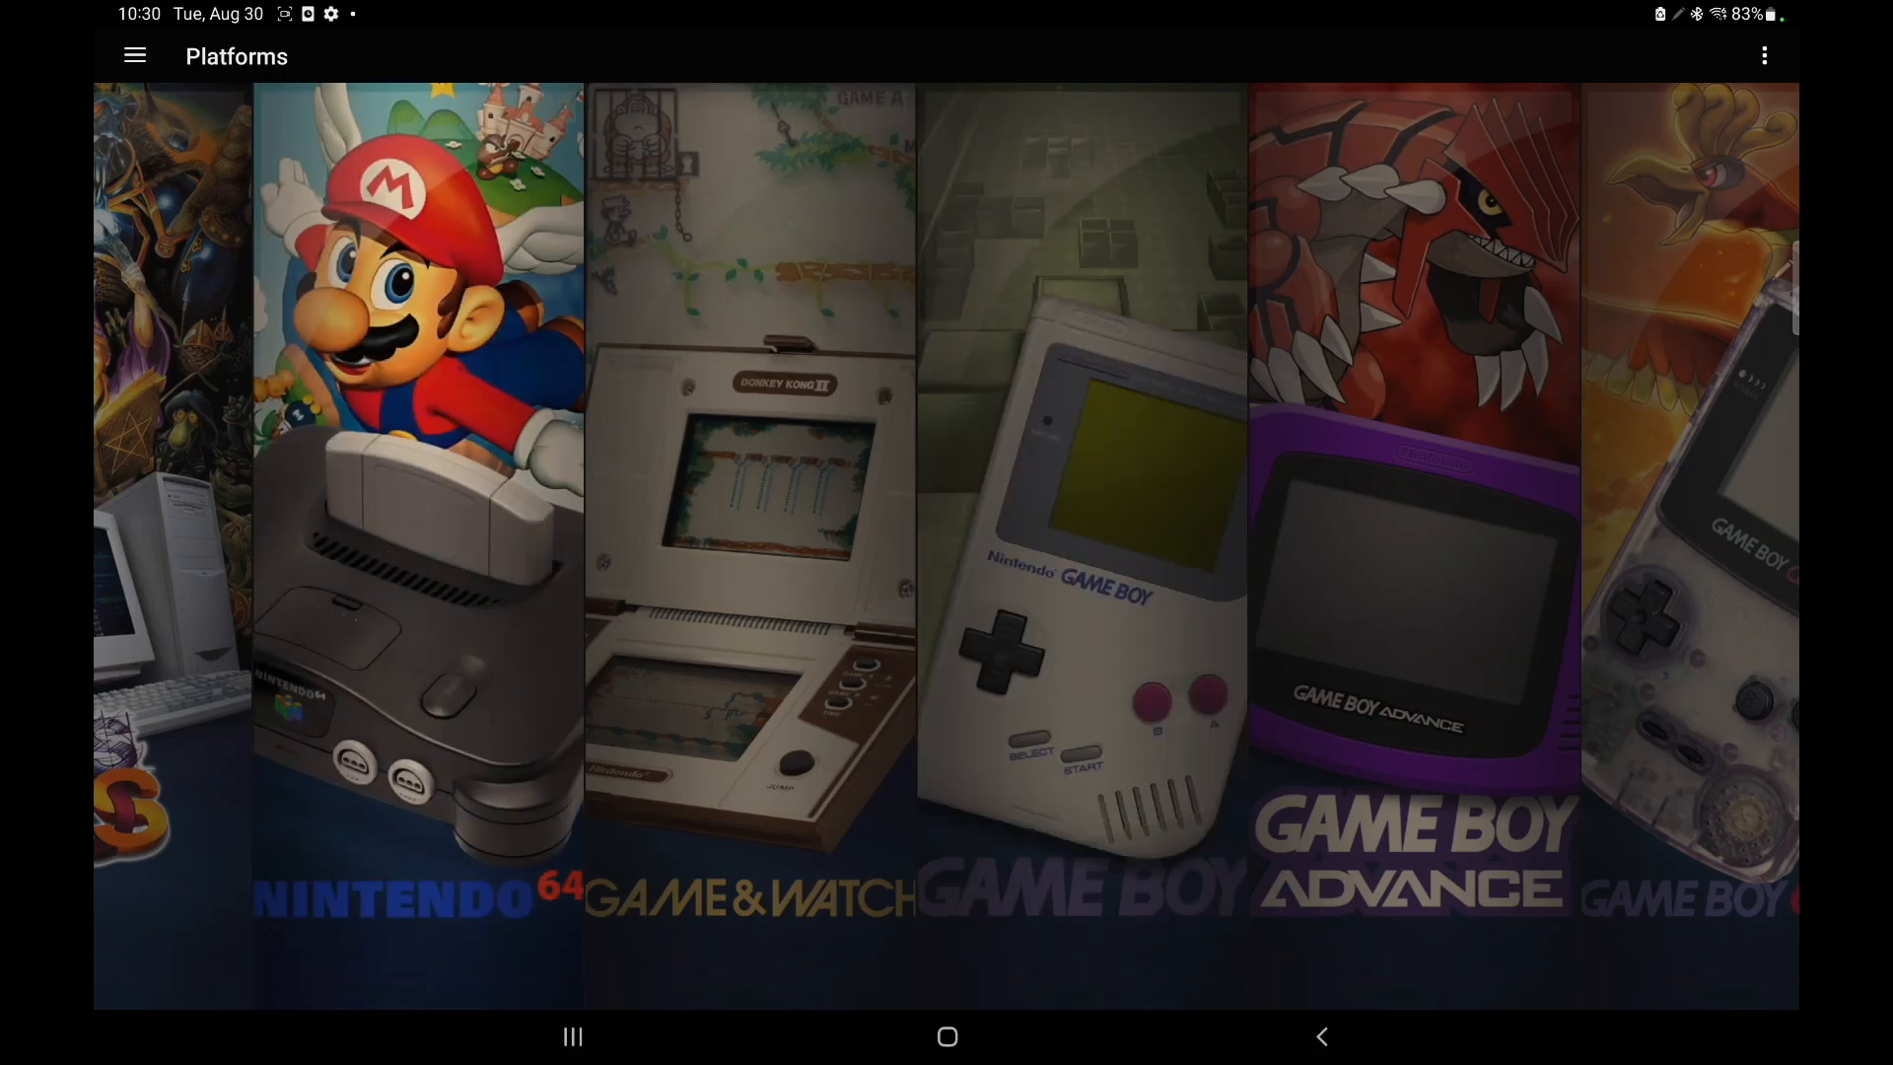
- Mark Cruis'n USA in the Nintendo 64 list with a star
key("Return")
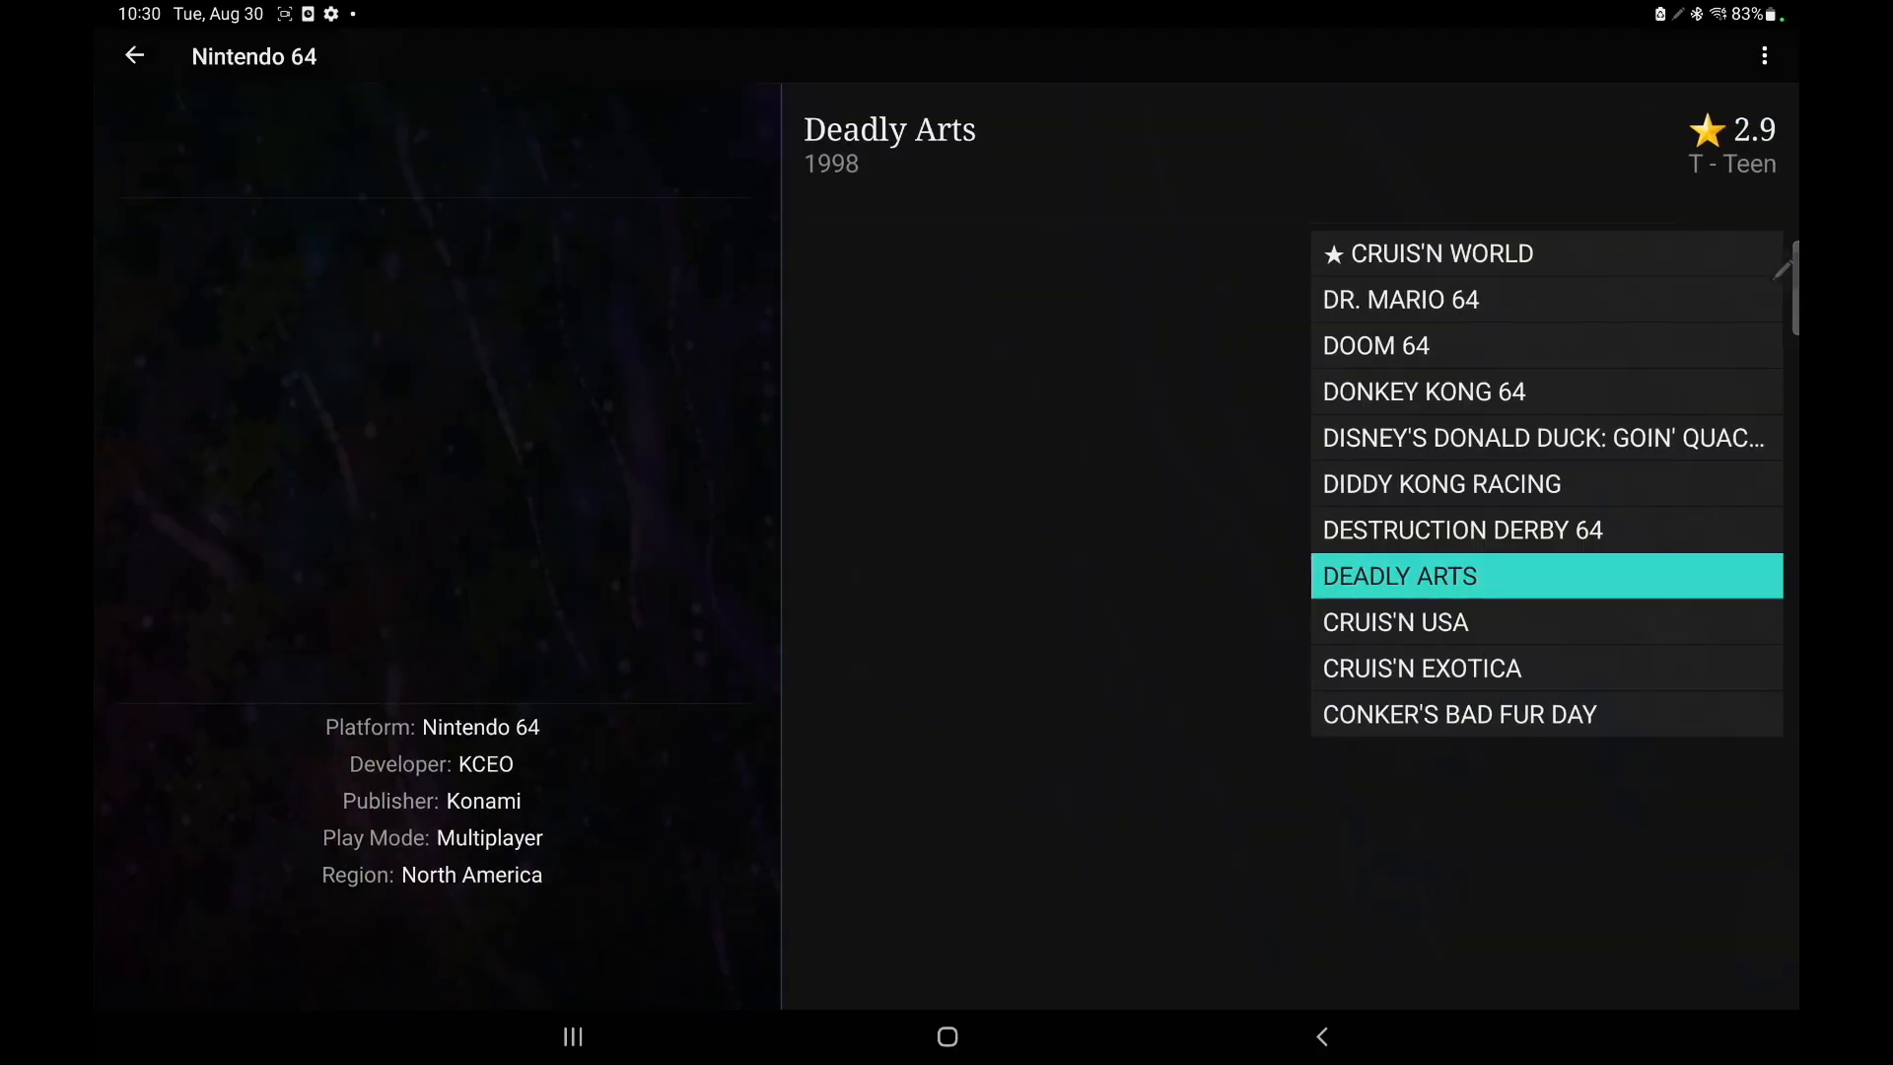
key("Down")
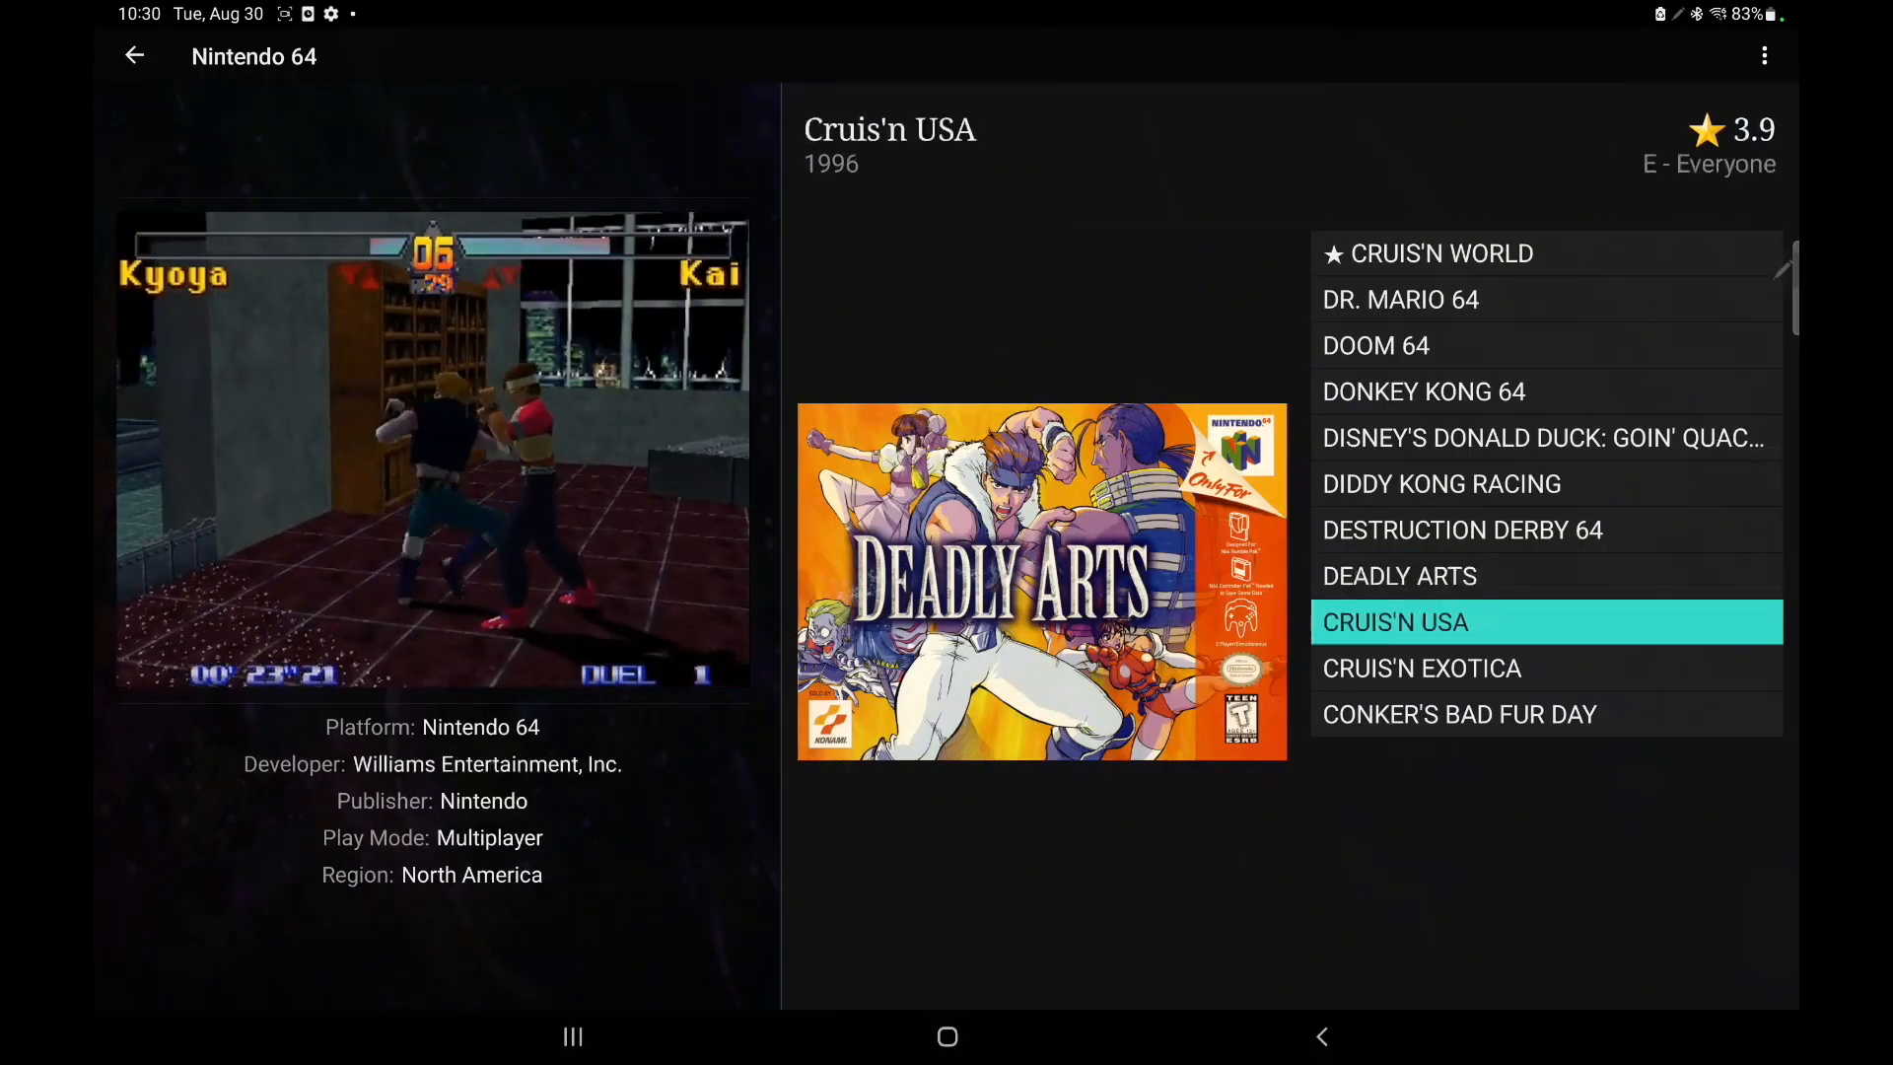
key("Return")
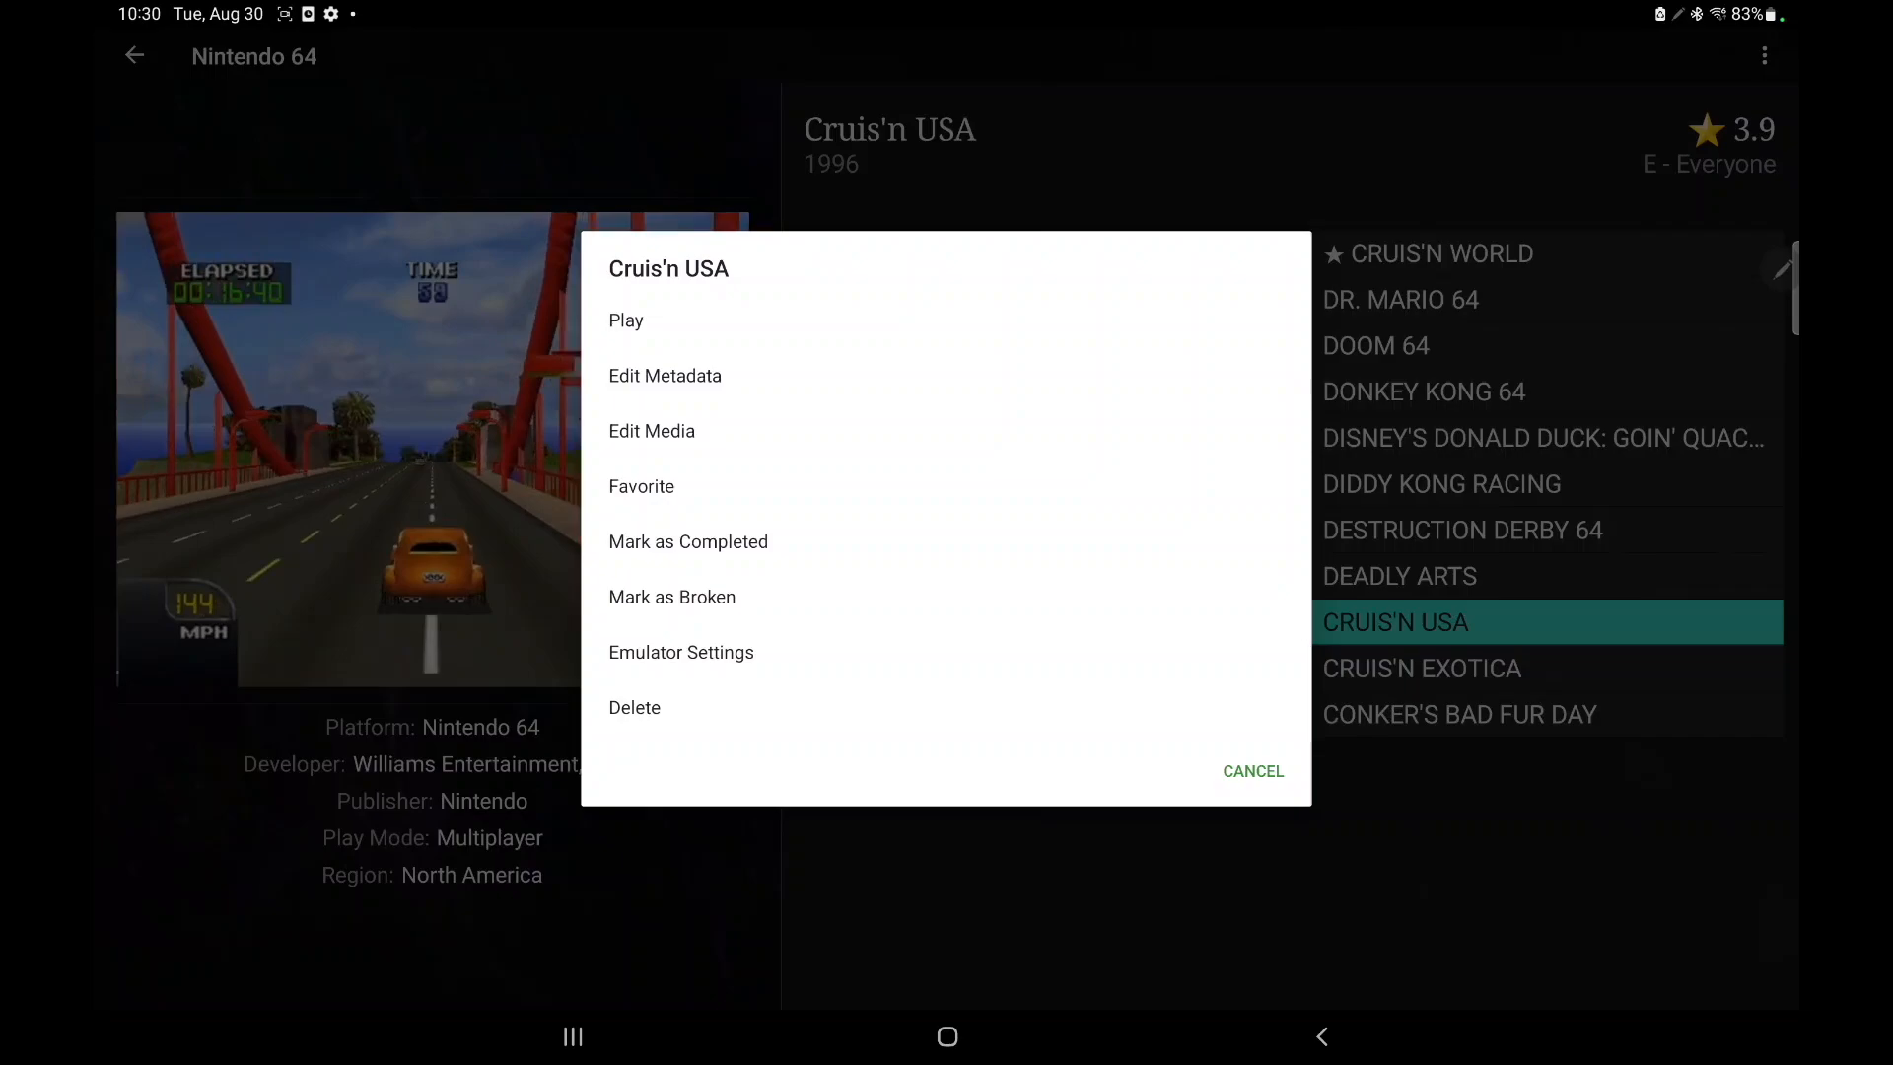
left_click(883, 539)
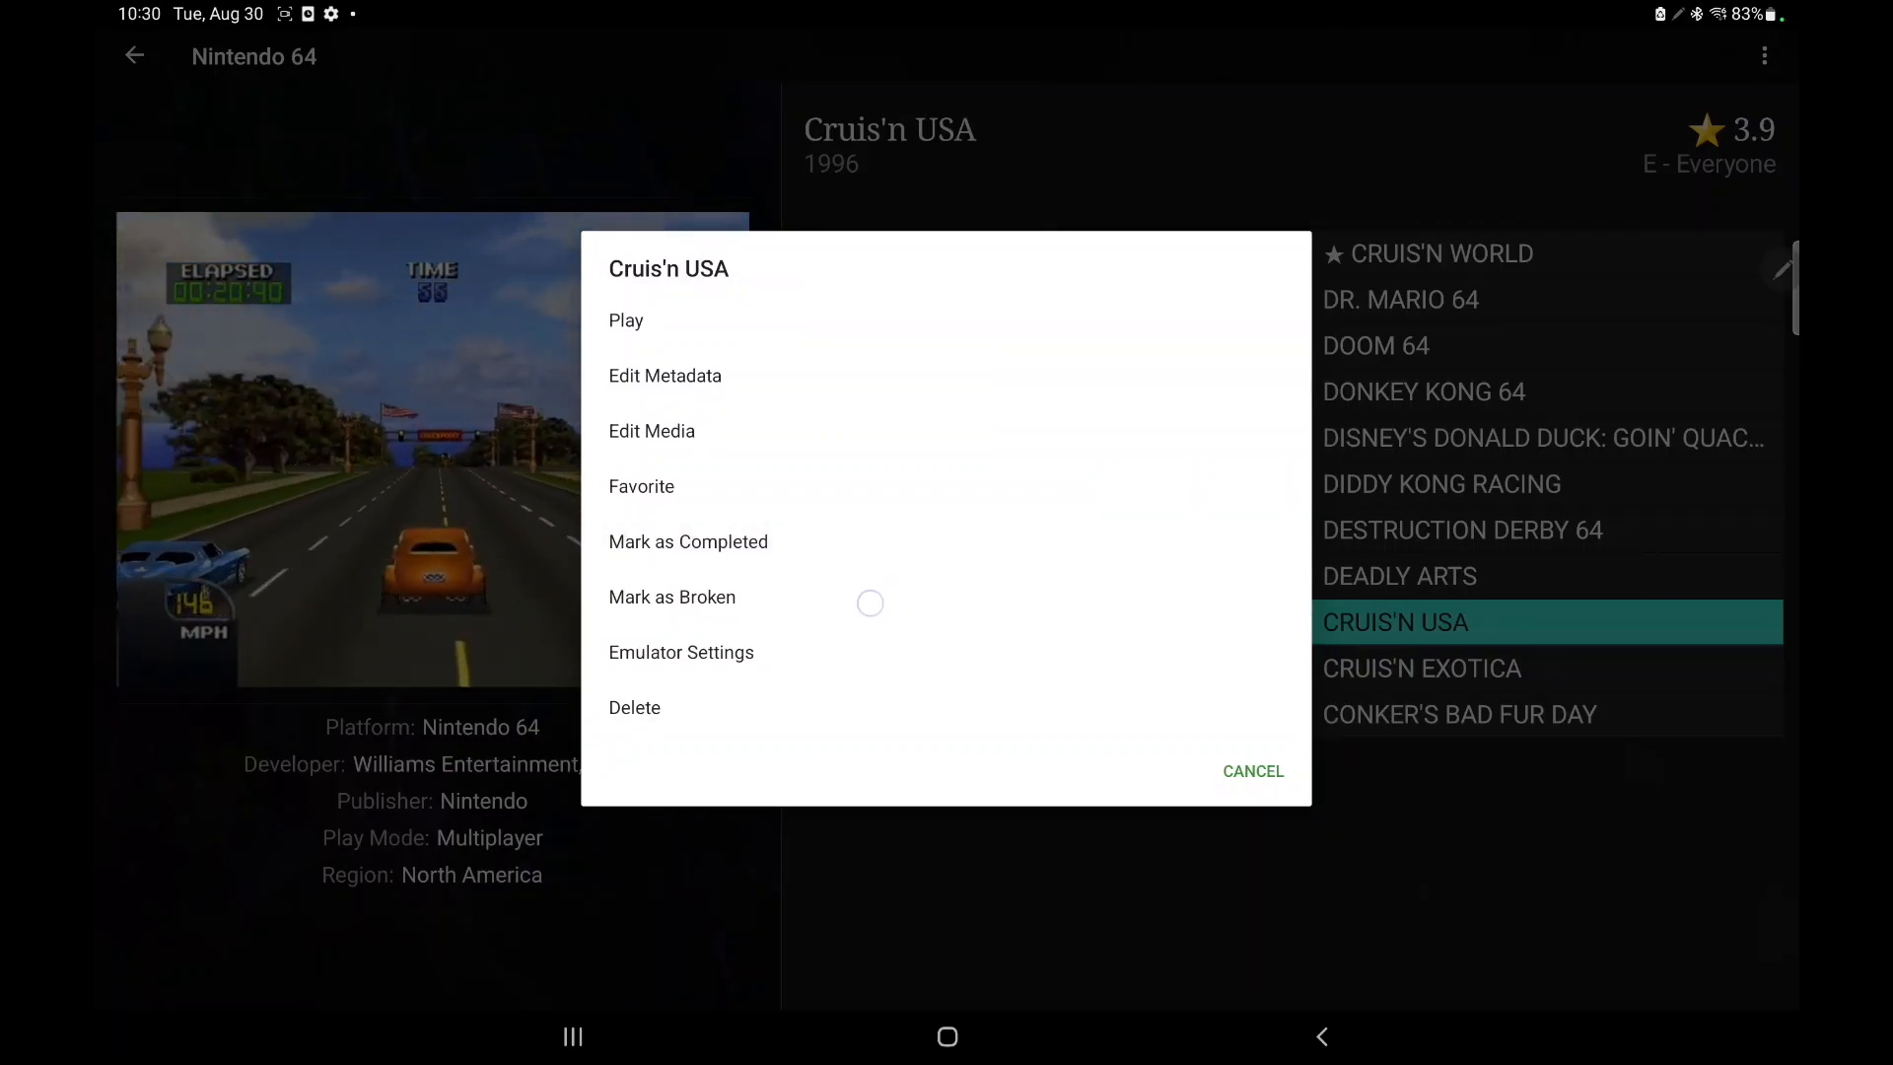
left_click(826, 479)
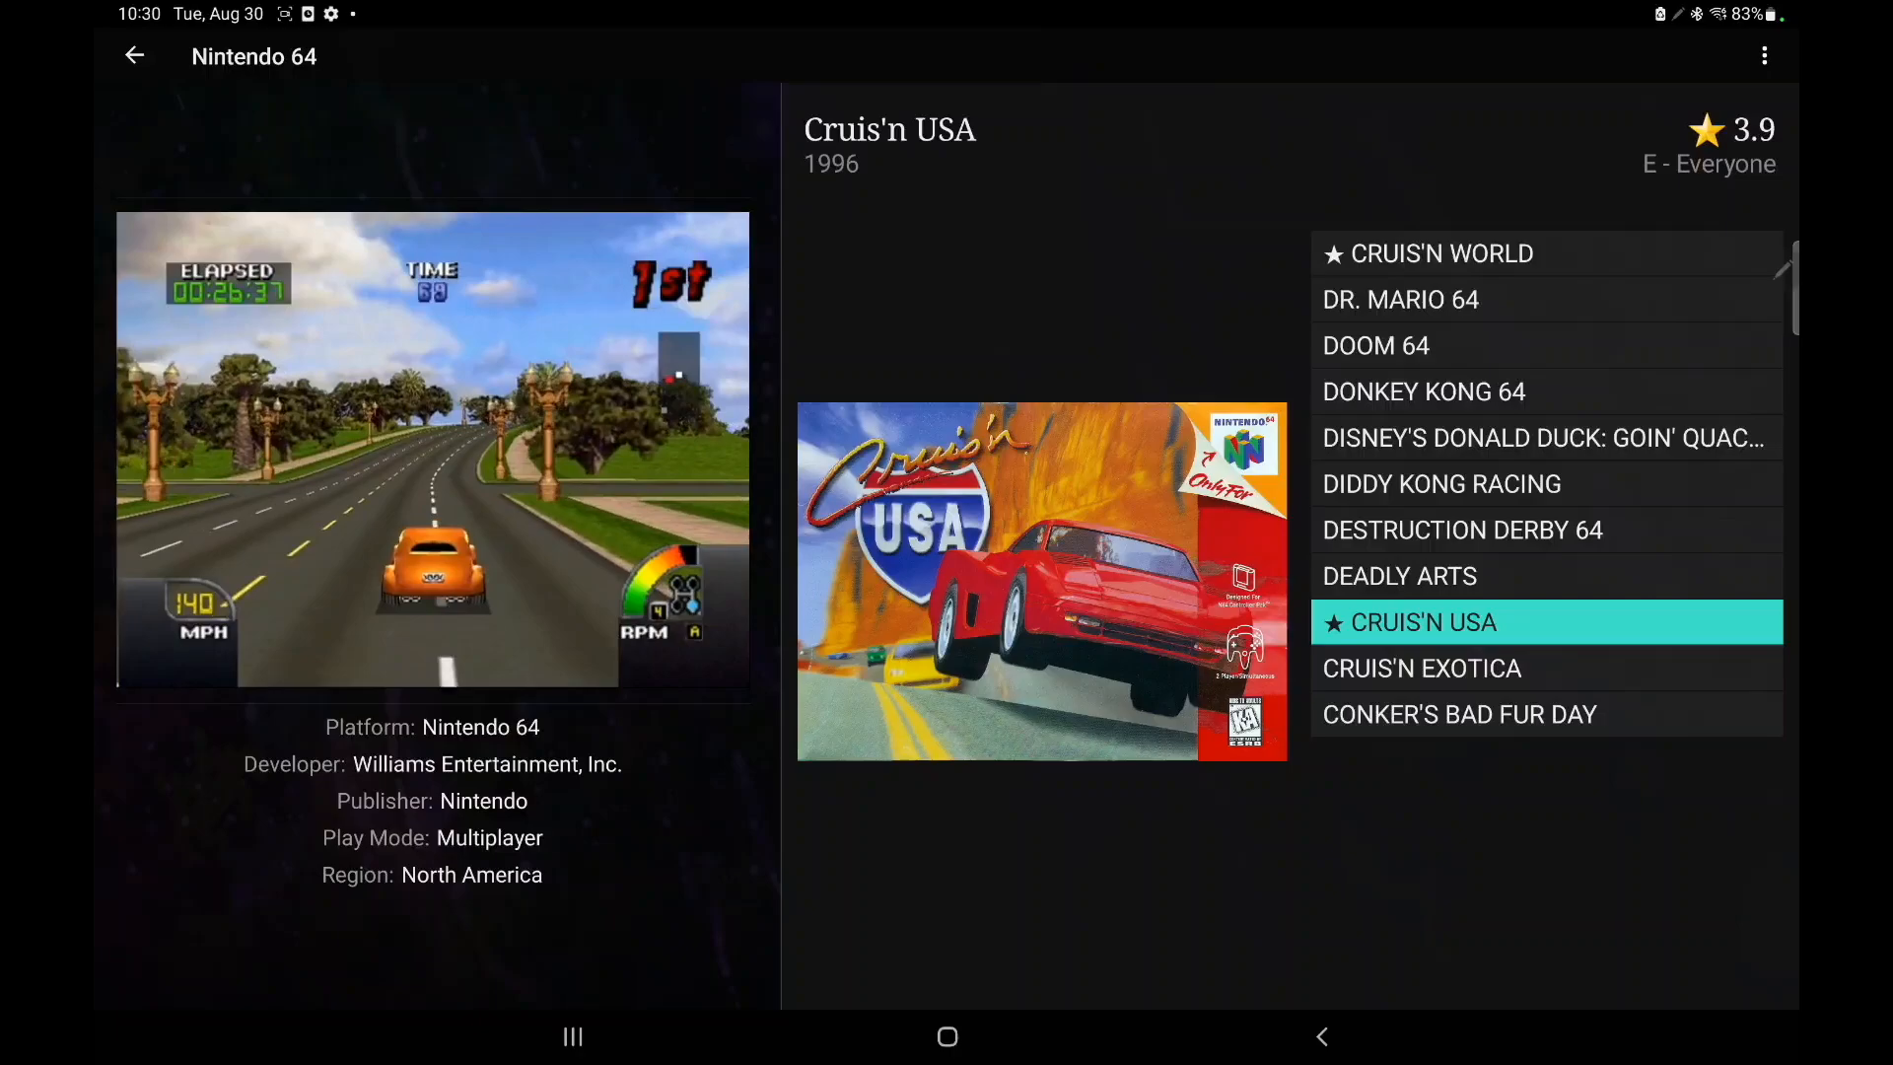
- Sort the Nintendo 64 game list so favorites come first
key("Up")
key("Down")
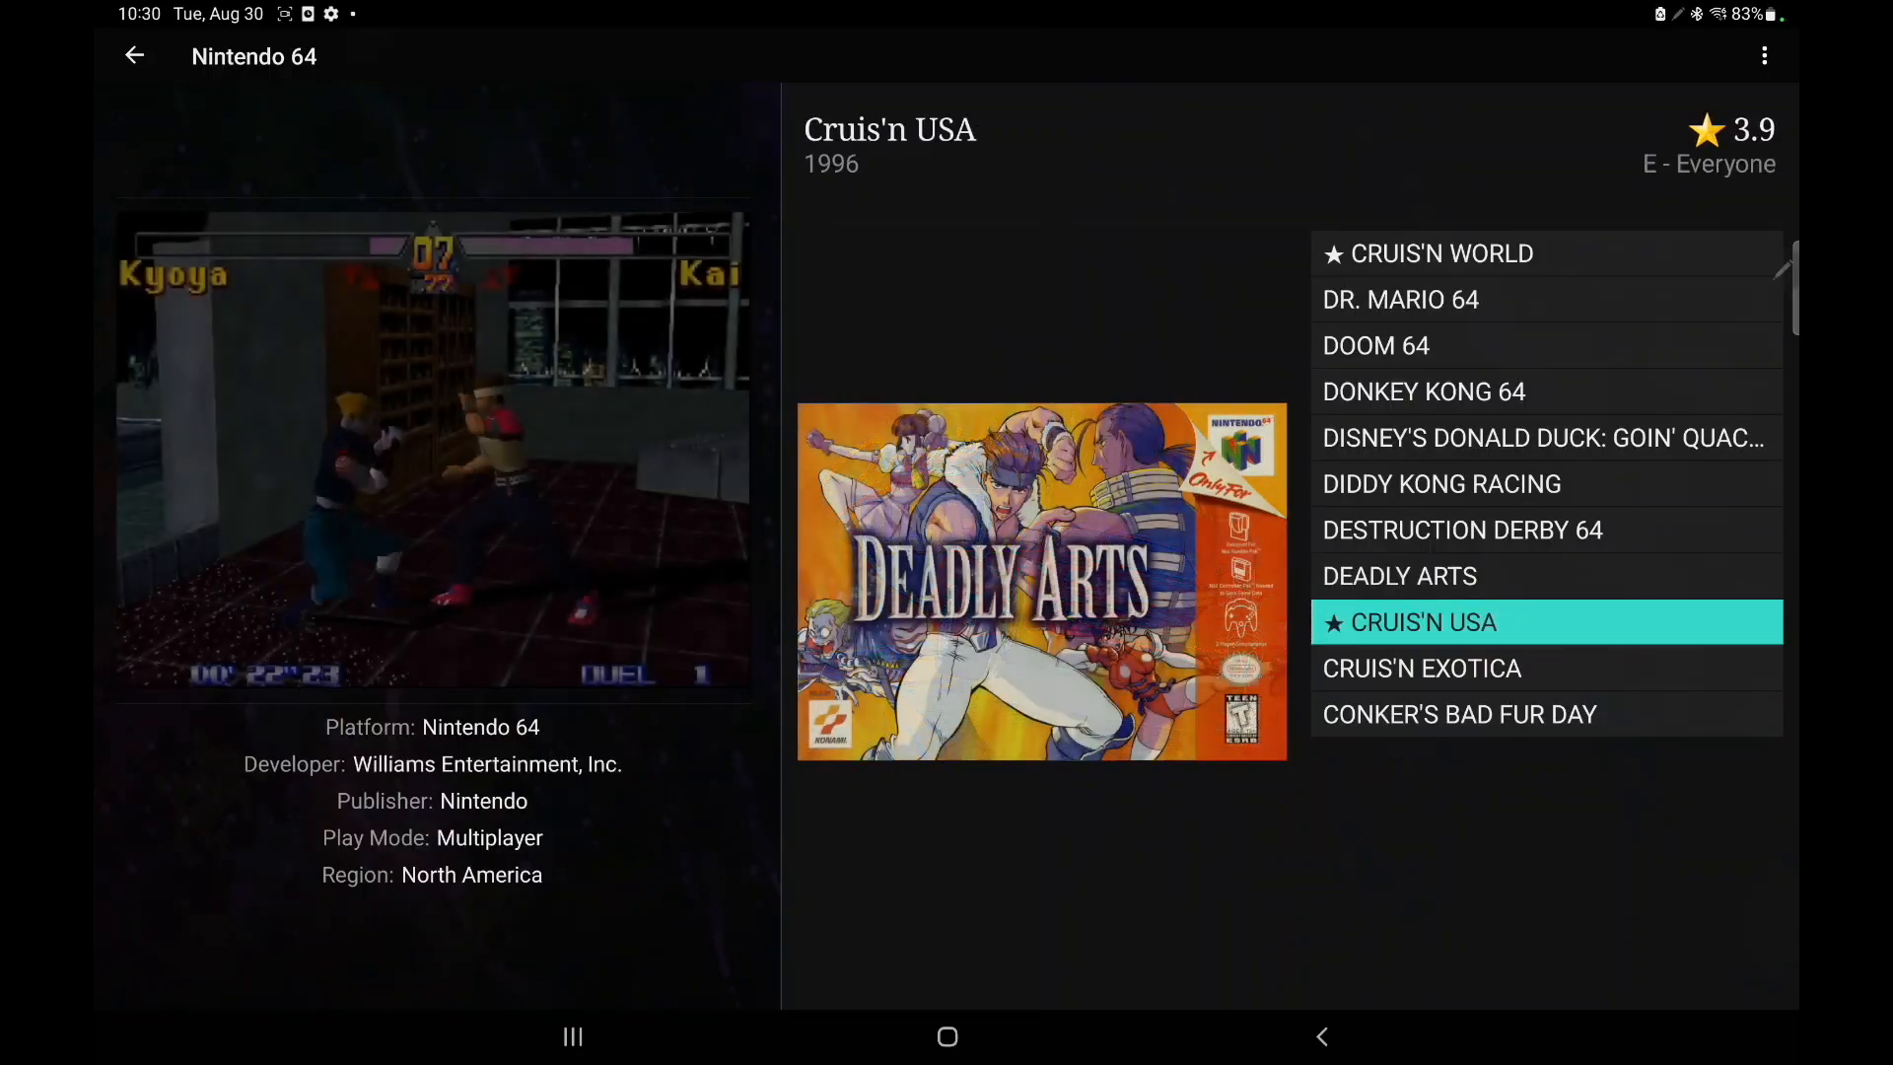
key("Up")
key("Down")
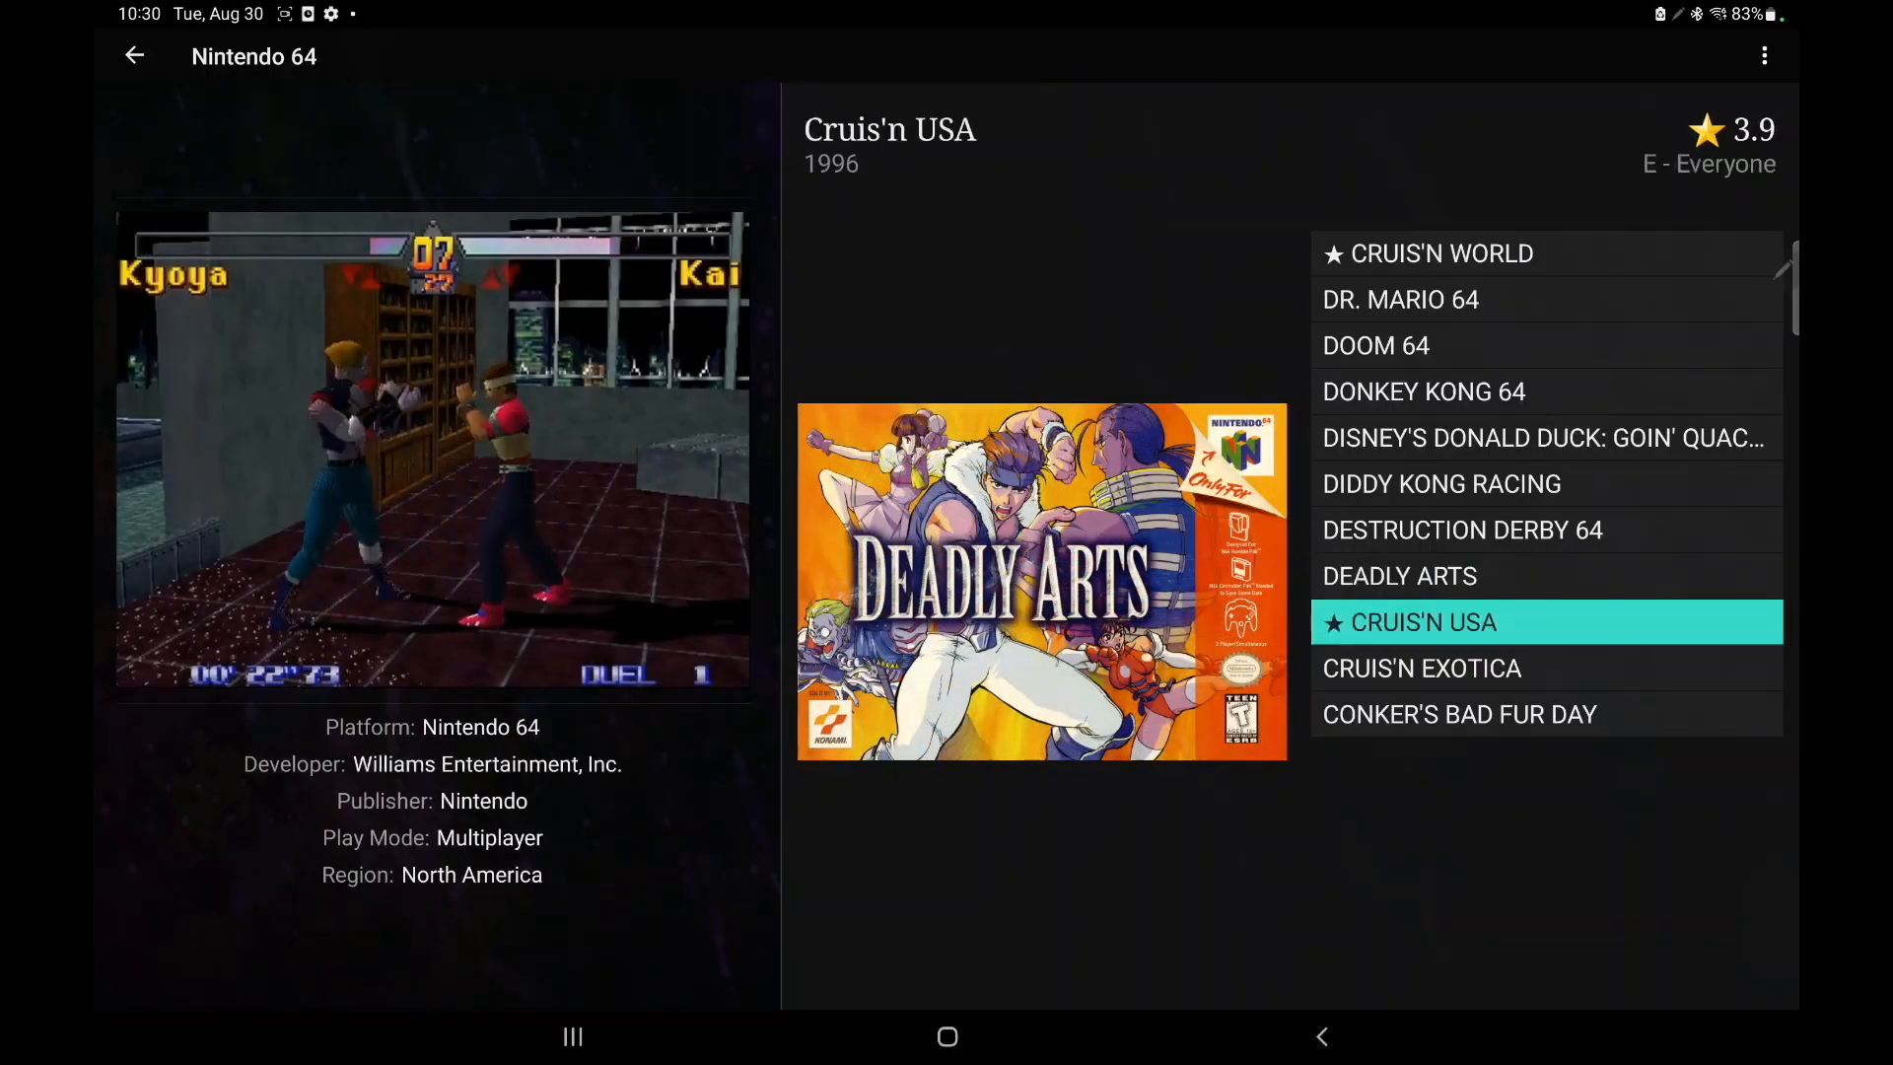
key("Menu")
left_click(1606, 220)
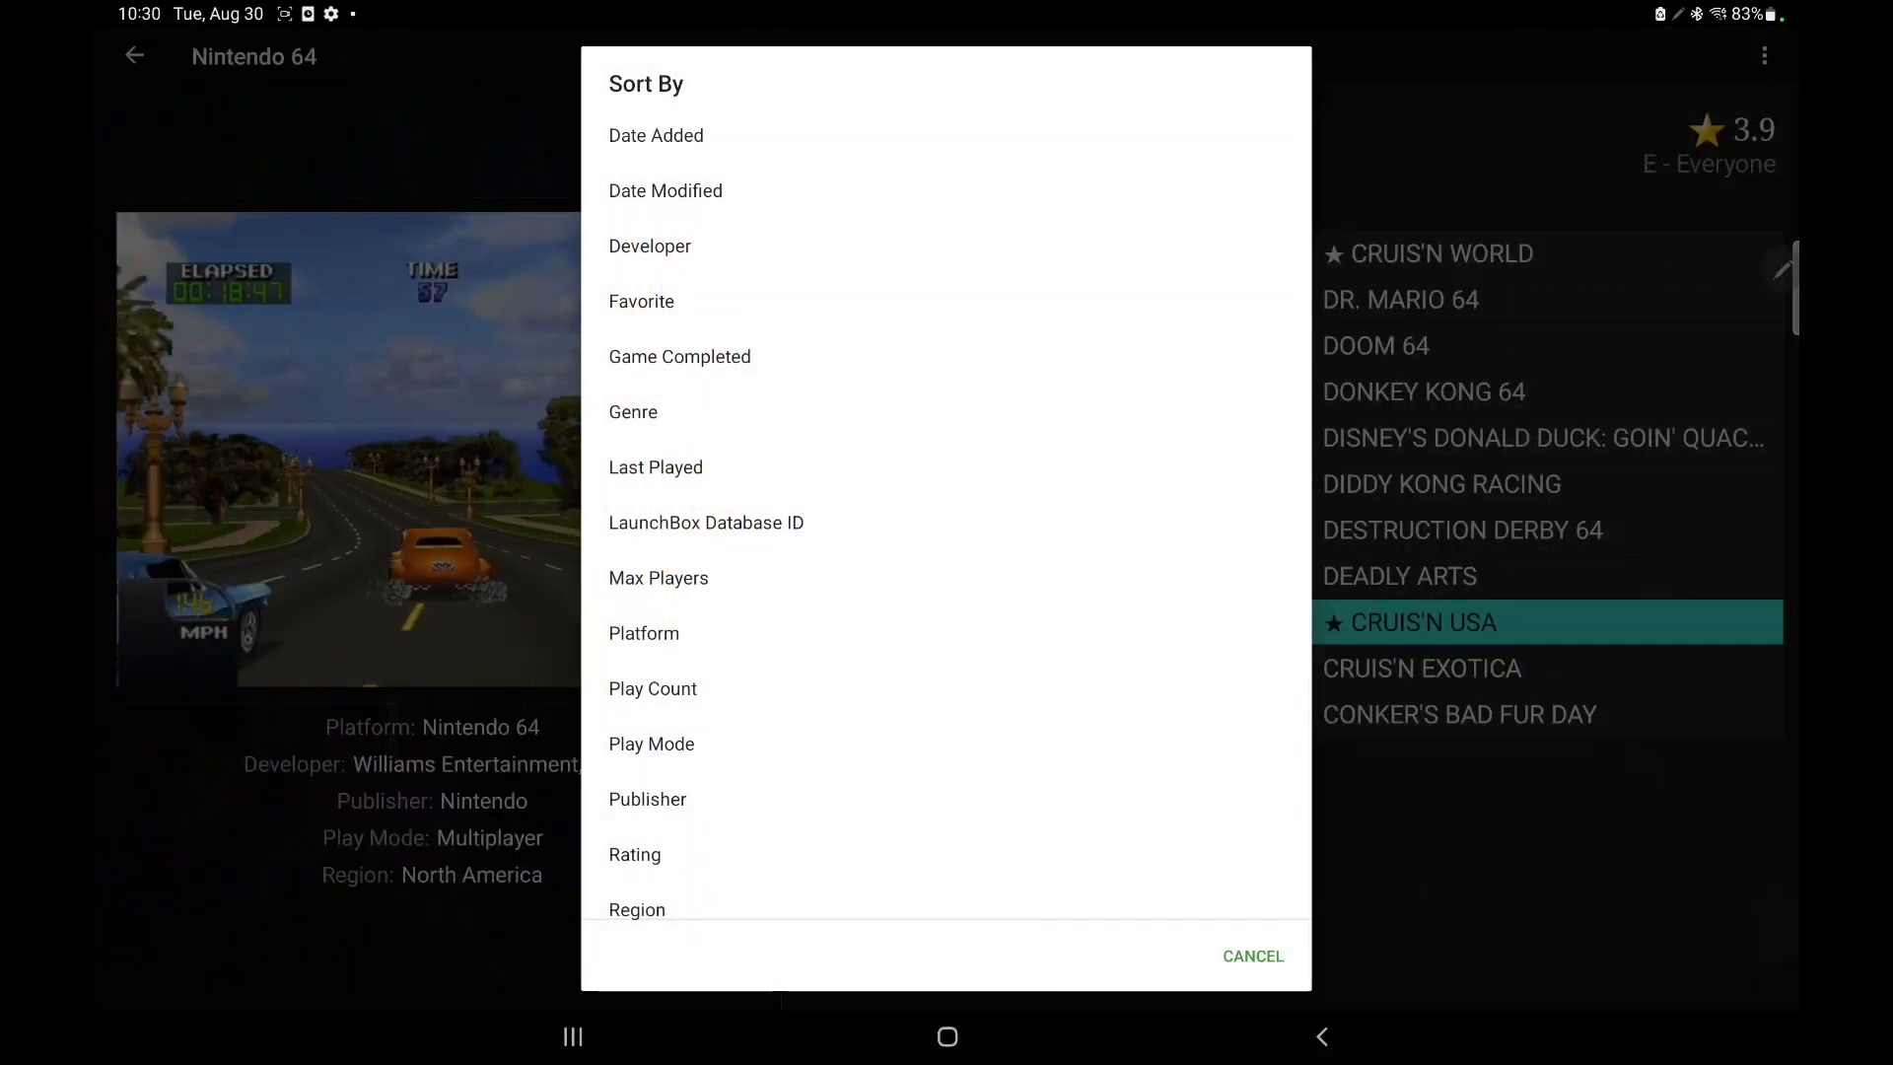
left_click(641, 300)
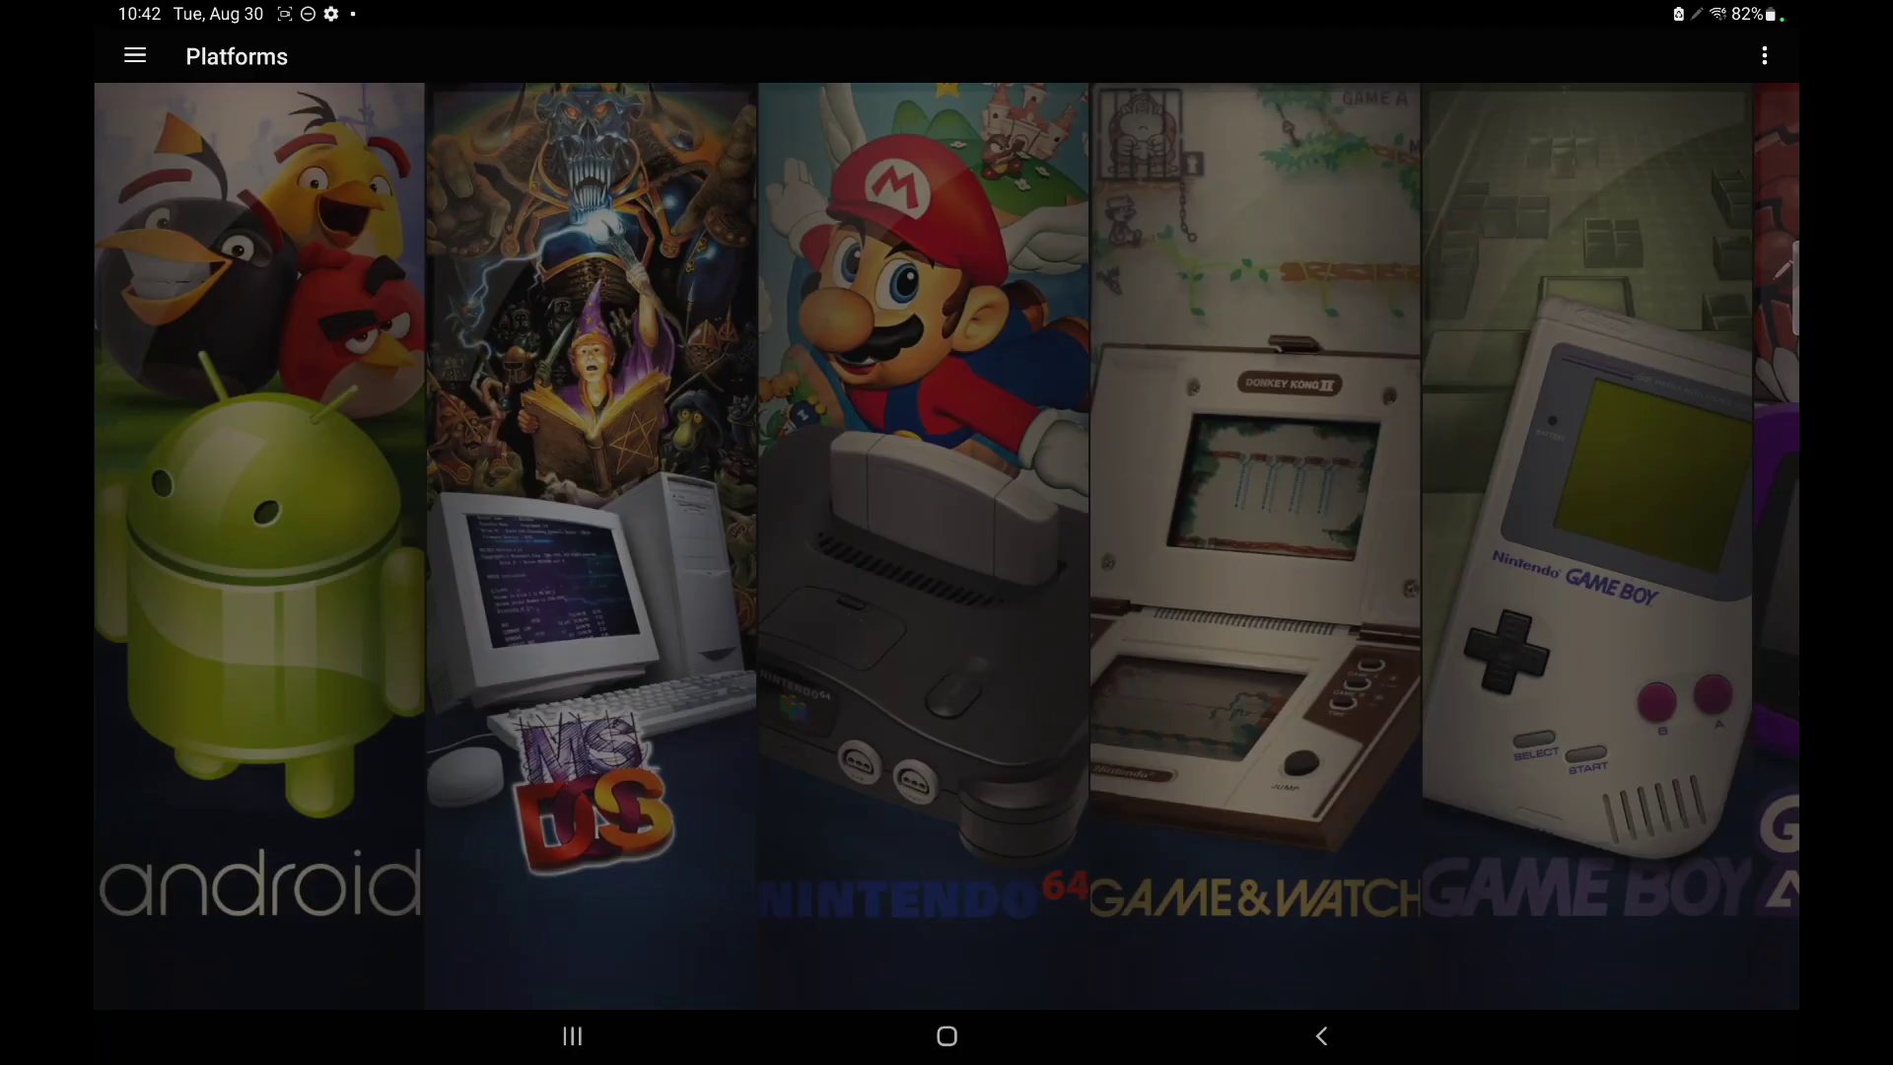
scroll(946, 533, "right", 8)
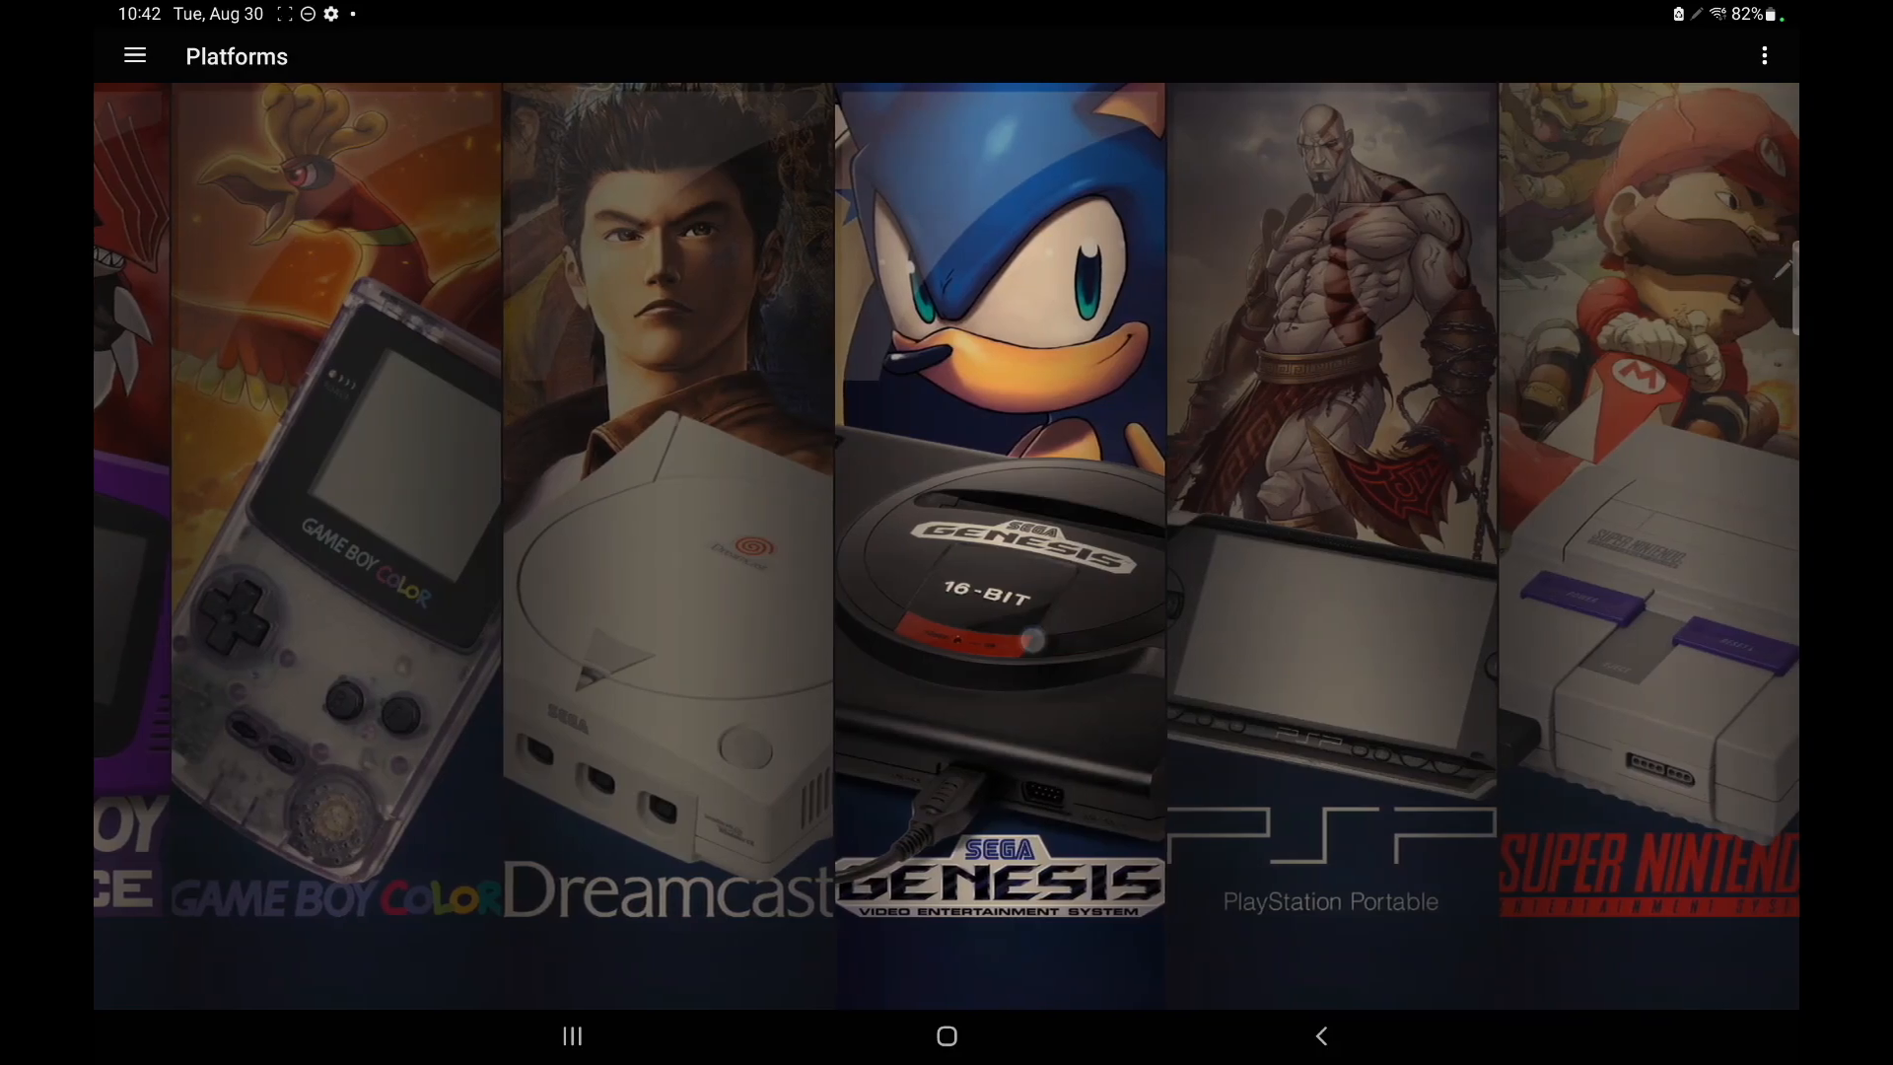
- Set the Sega Genesis launching view to Box Art in its view settings
left_click(1034, 638)
left_click(1765, 55)
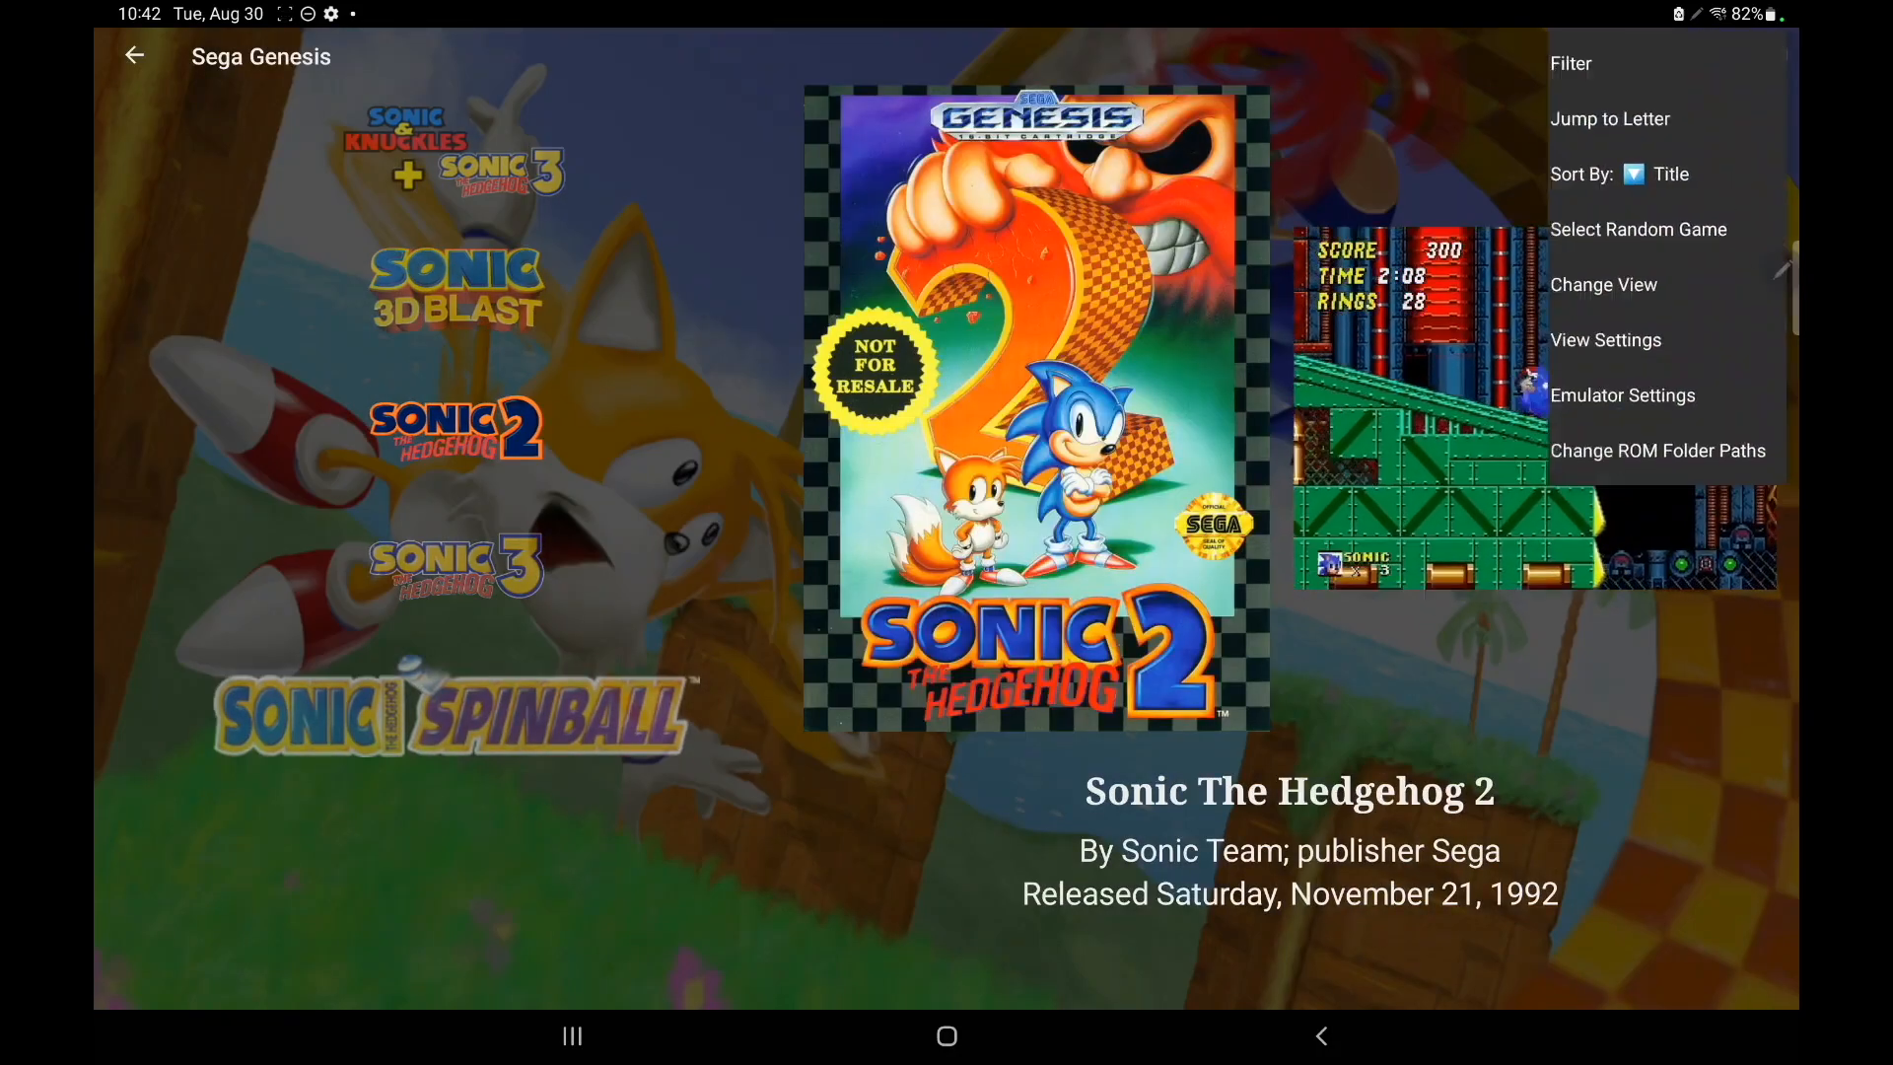
left_click(1604, 338)
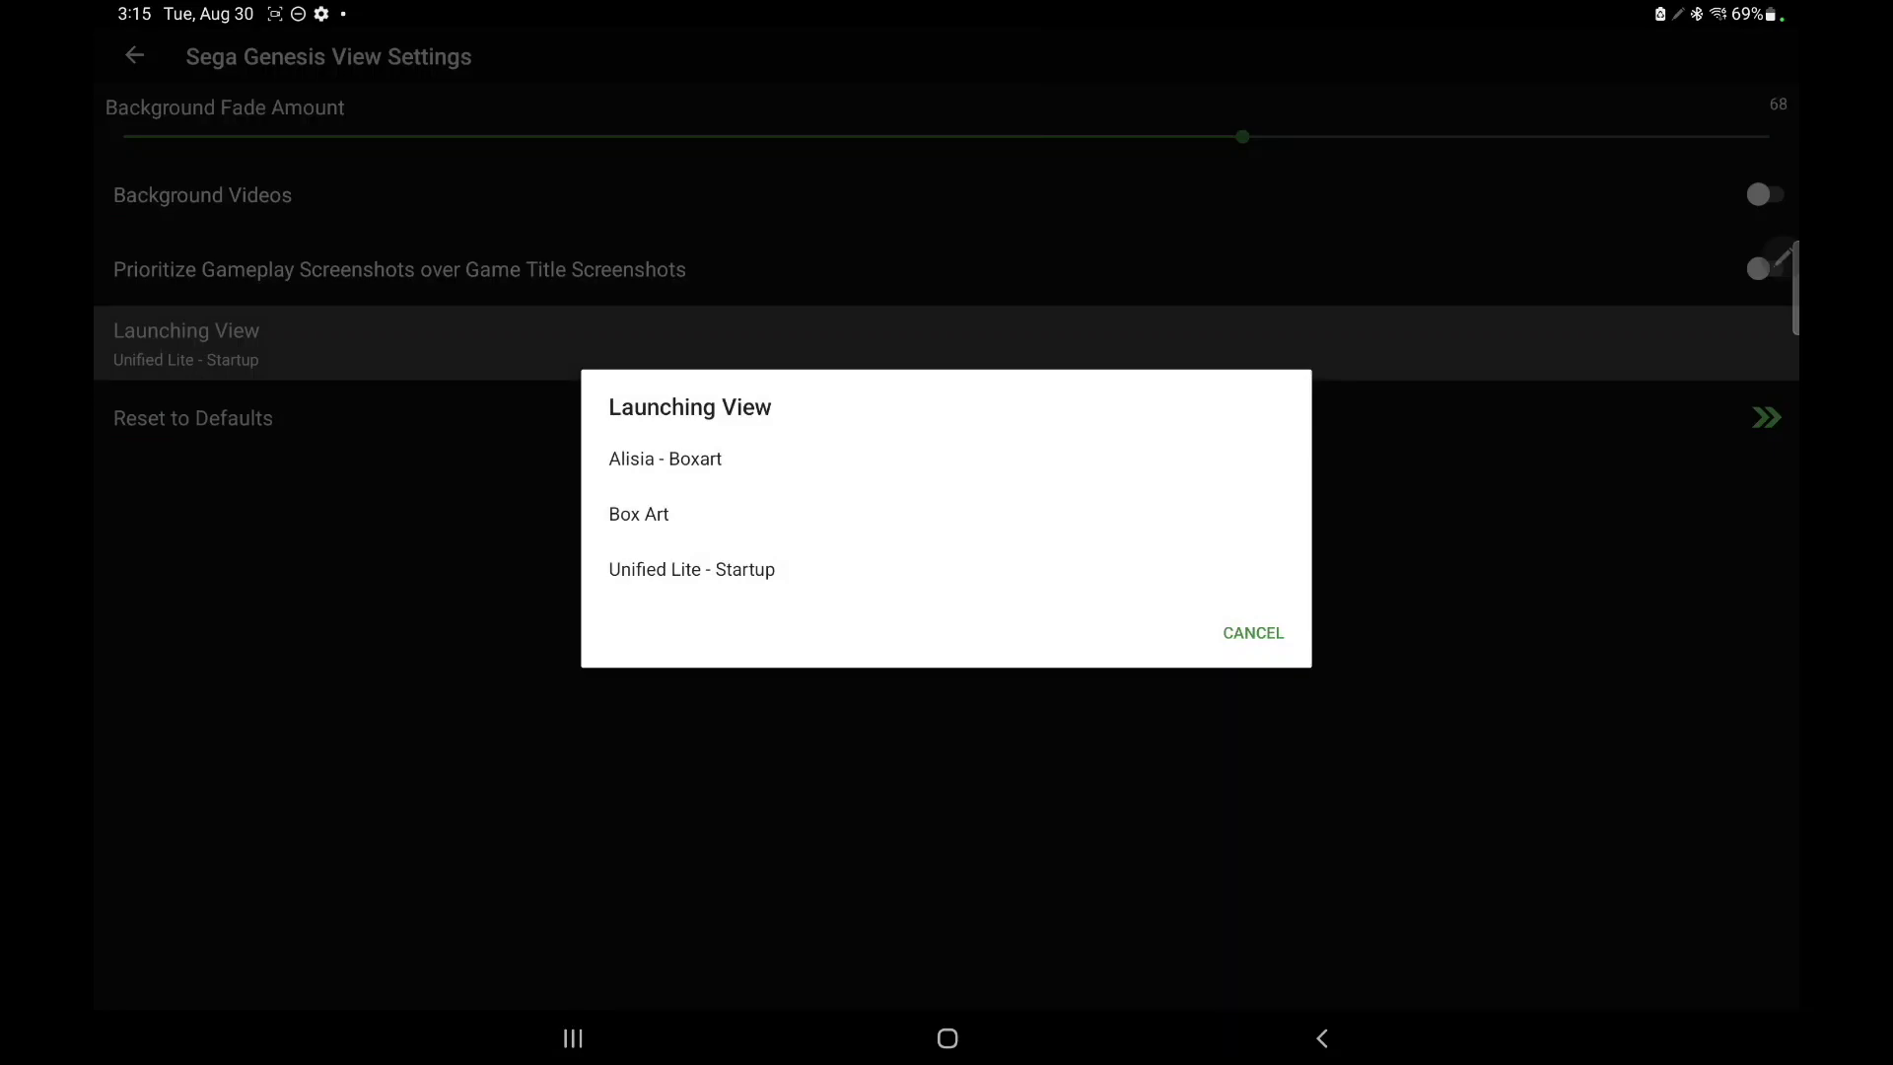
left_click(638, 513)
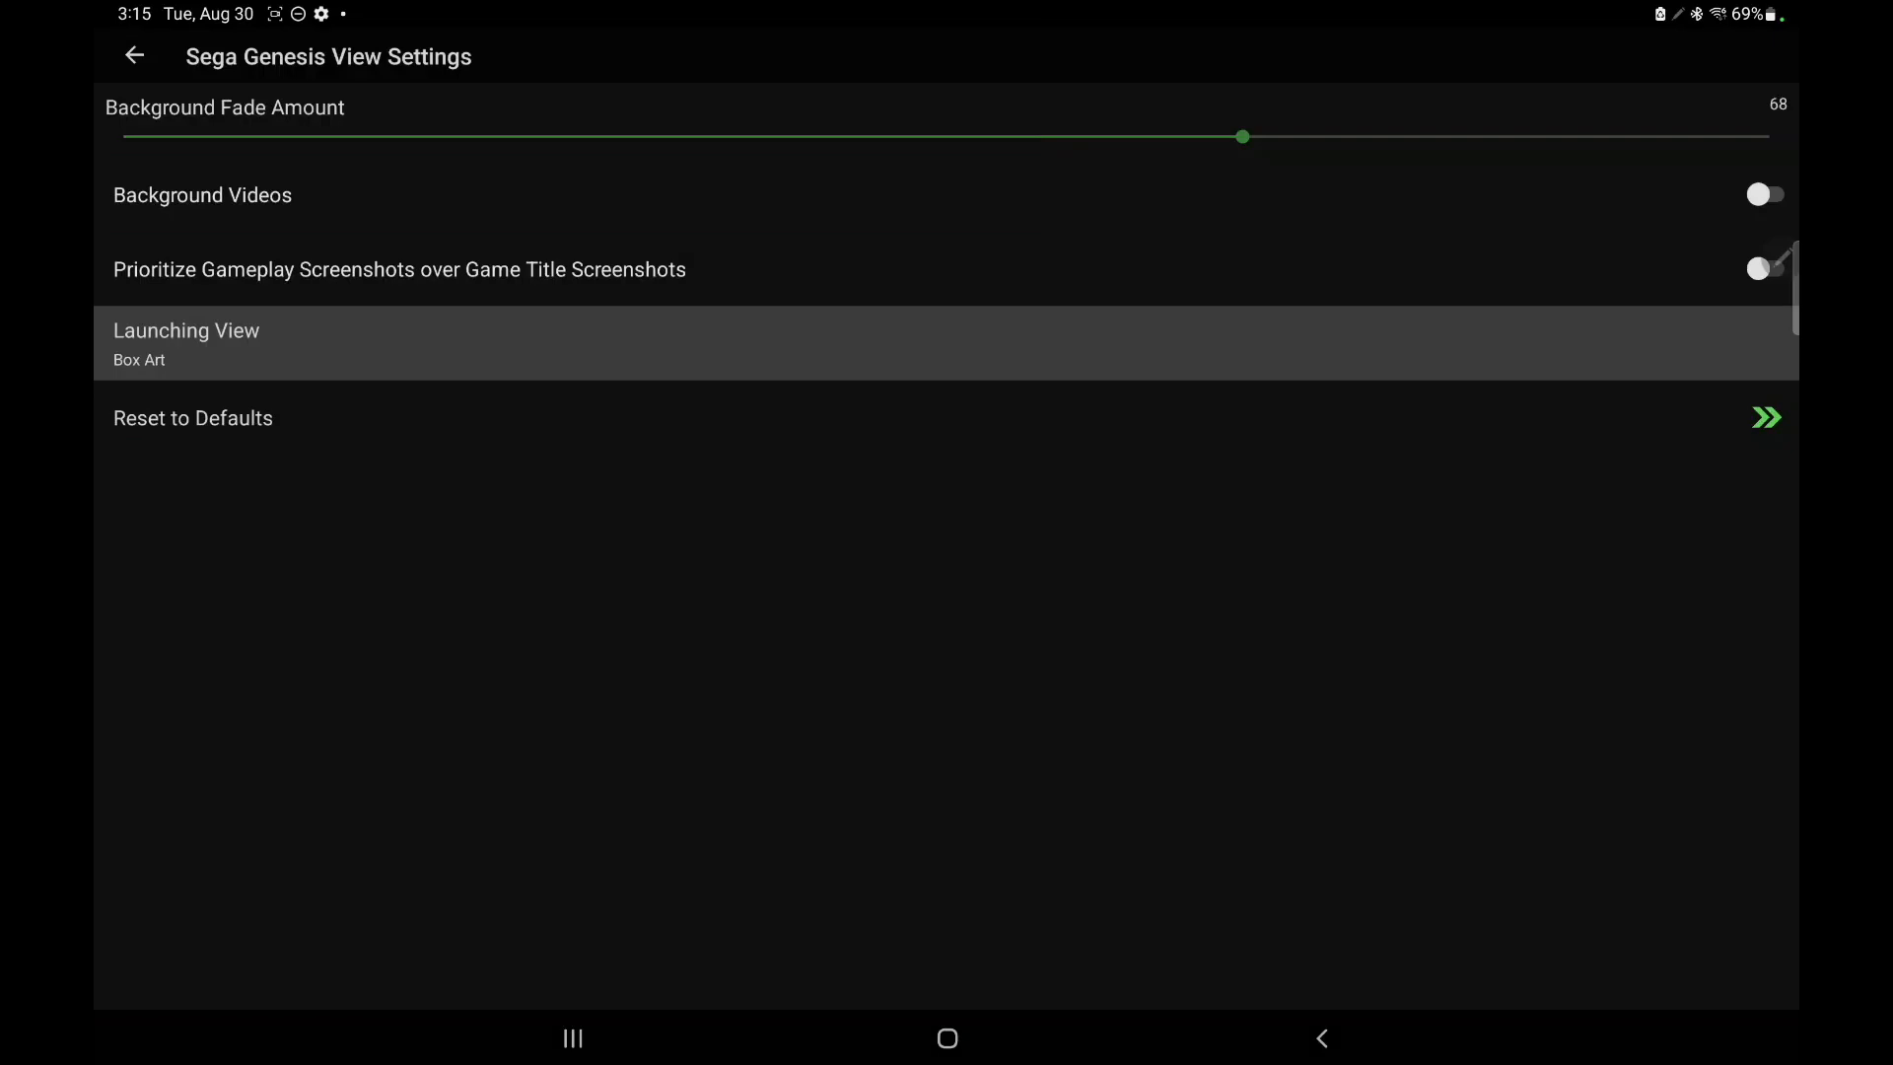
key("Escape")
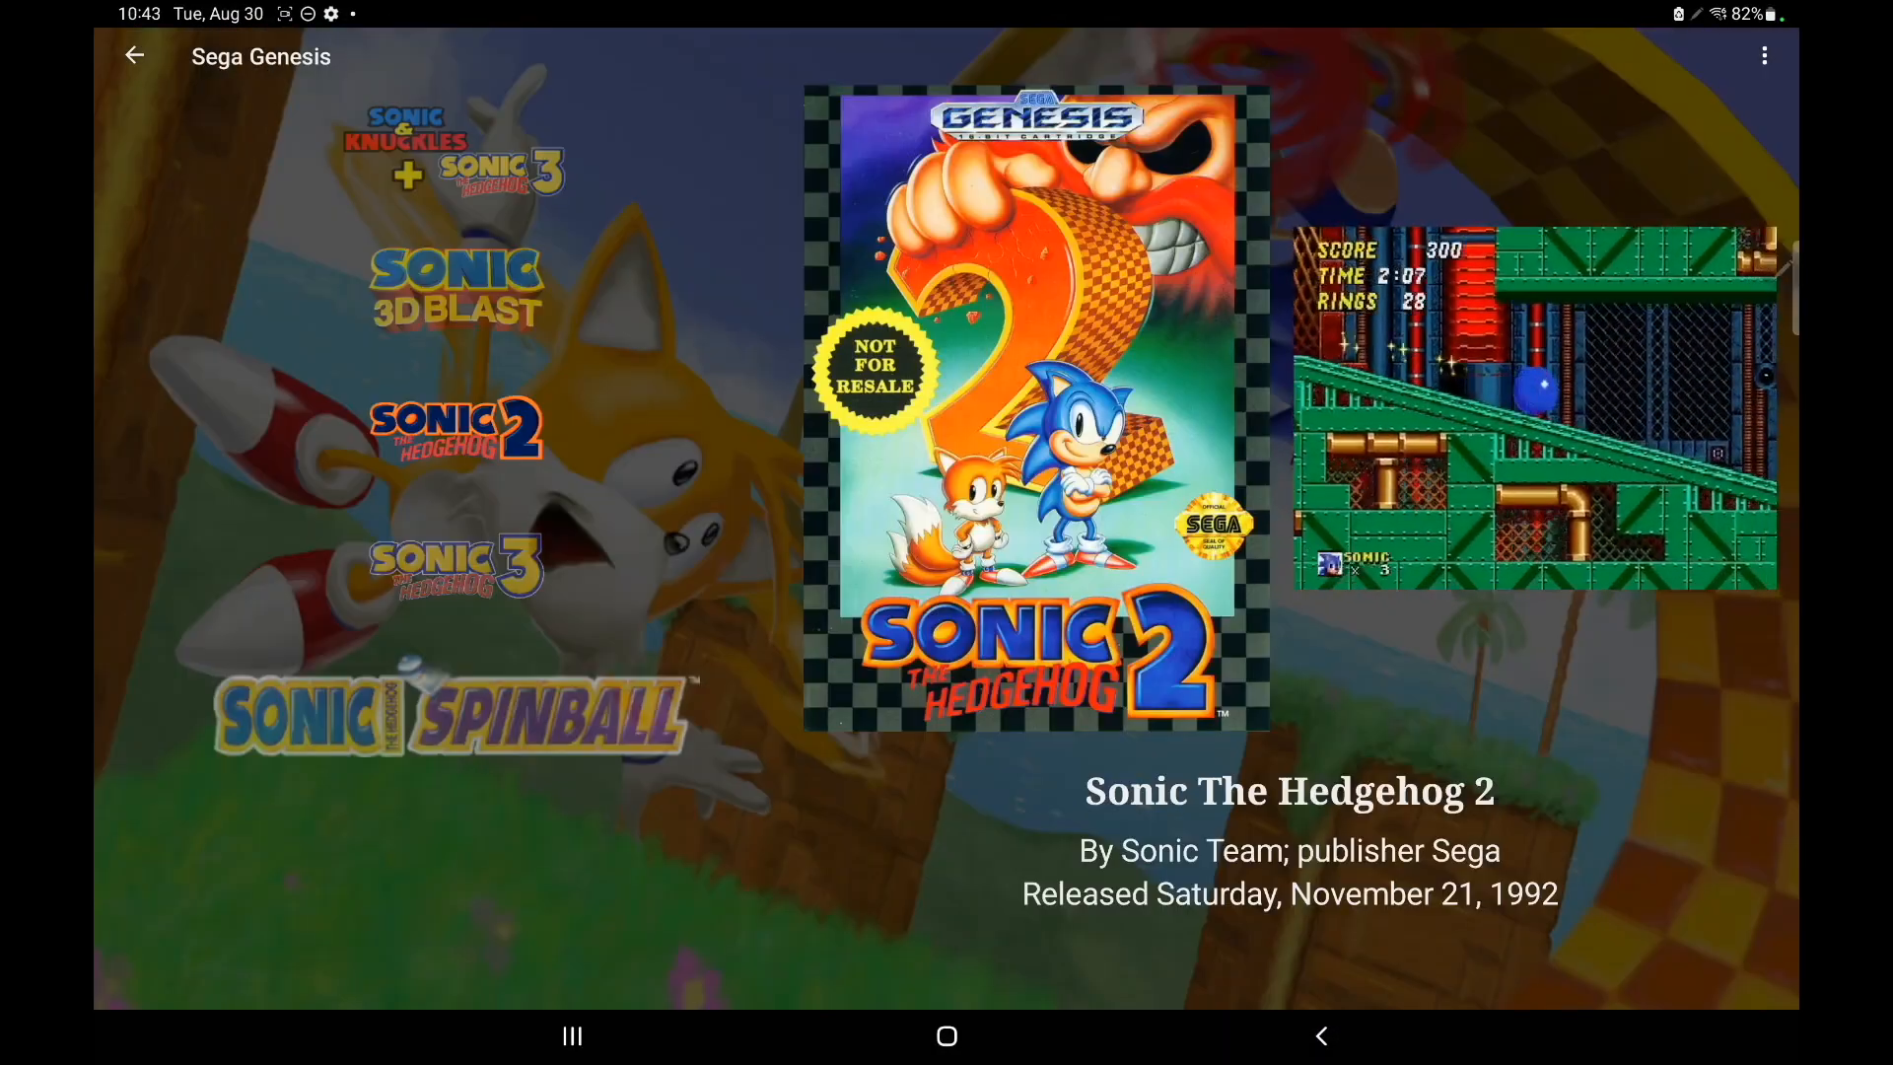
- Play Sonic The Hedgehog 2 so it launches with the Box Art screen
right_click(456, 430)
left_click(625, 314)
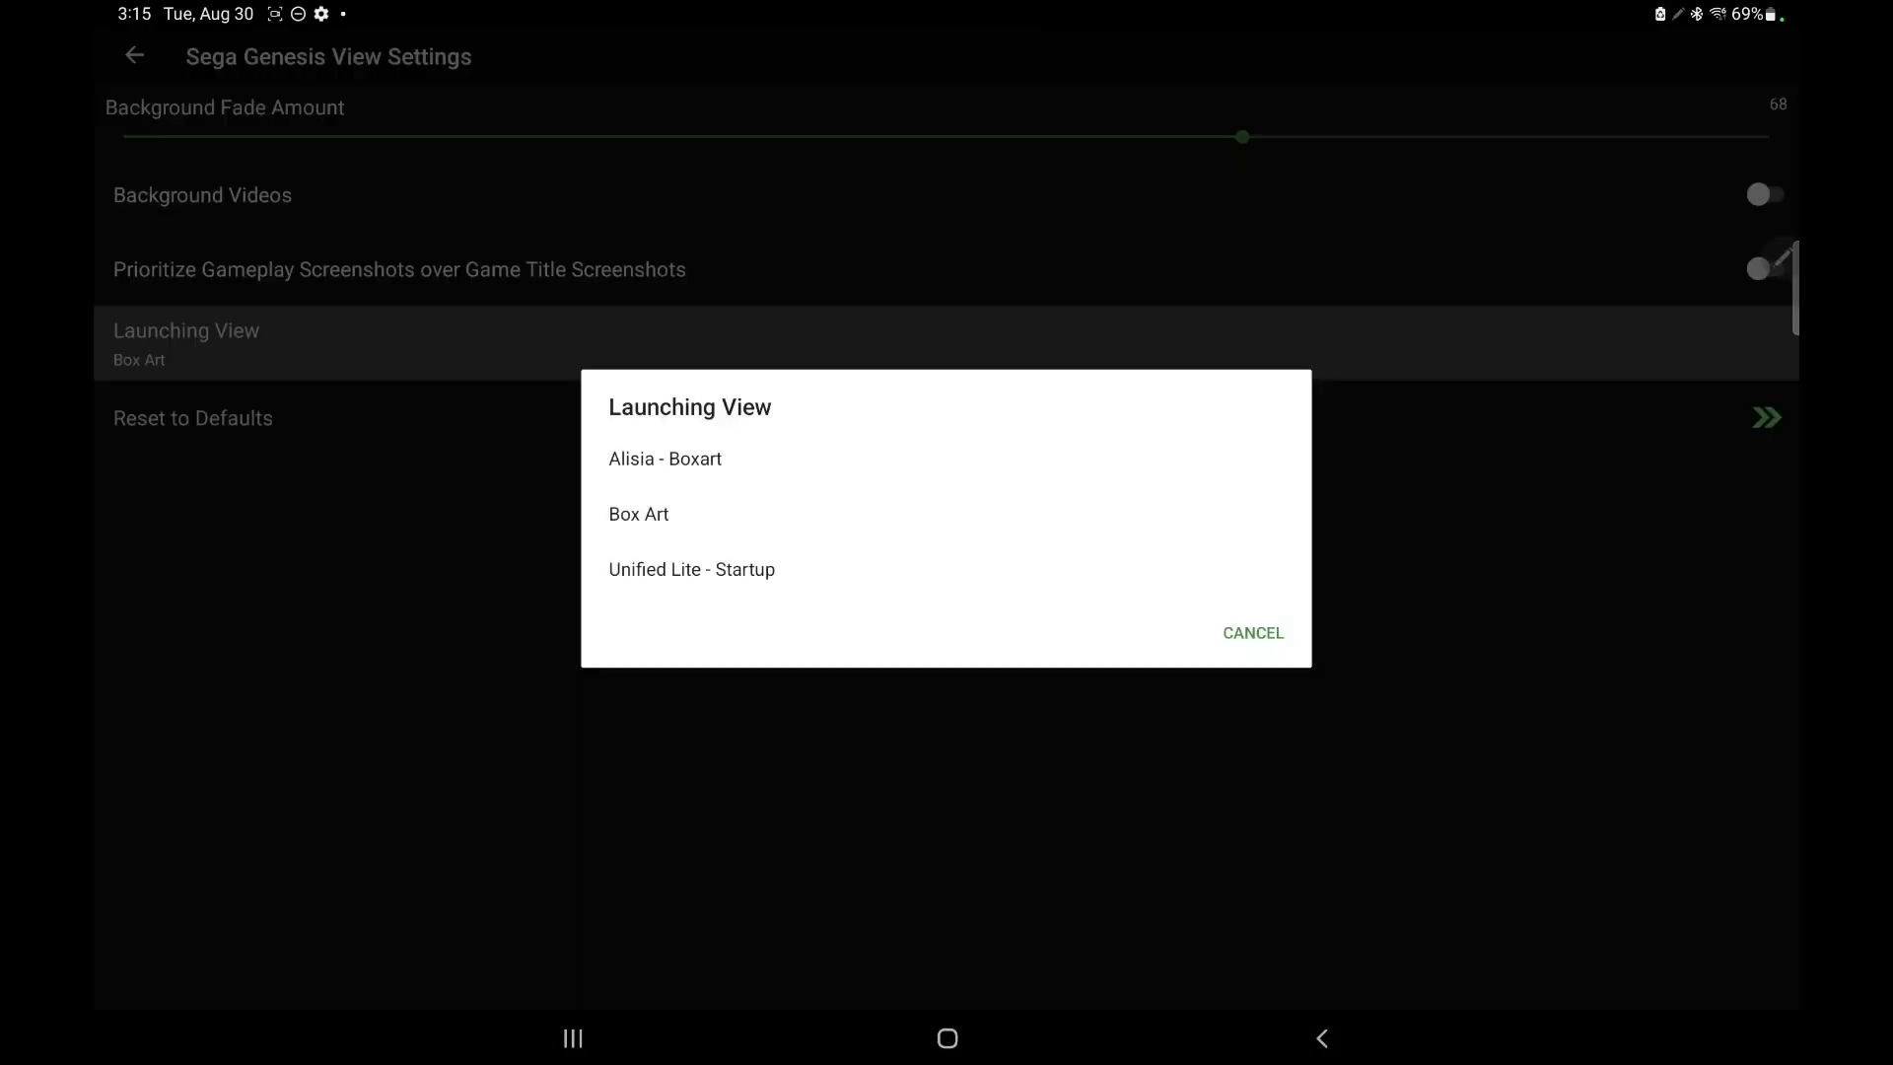
- Switch the launching view to Unified Lite - Startup and play Sonic The Hedgehog 2 with it
left_click(813, 568)
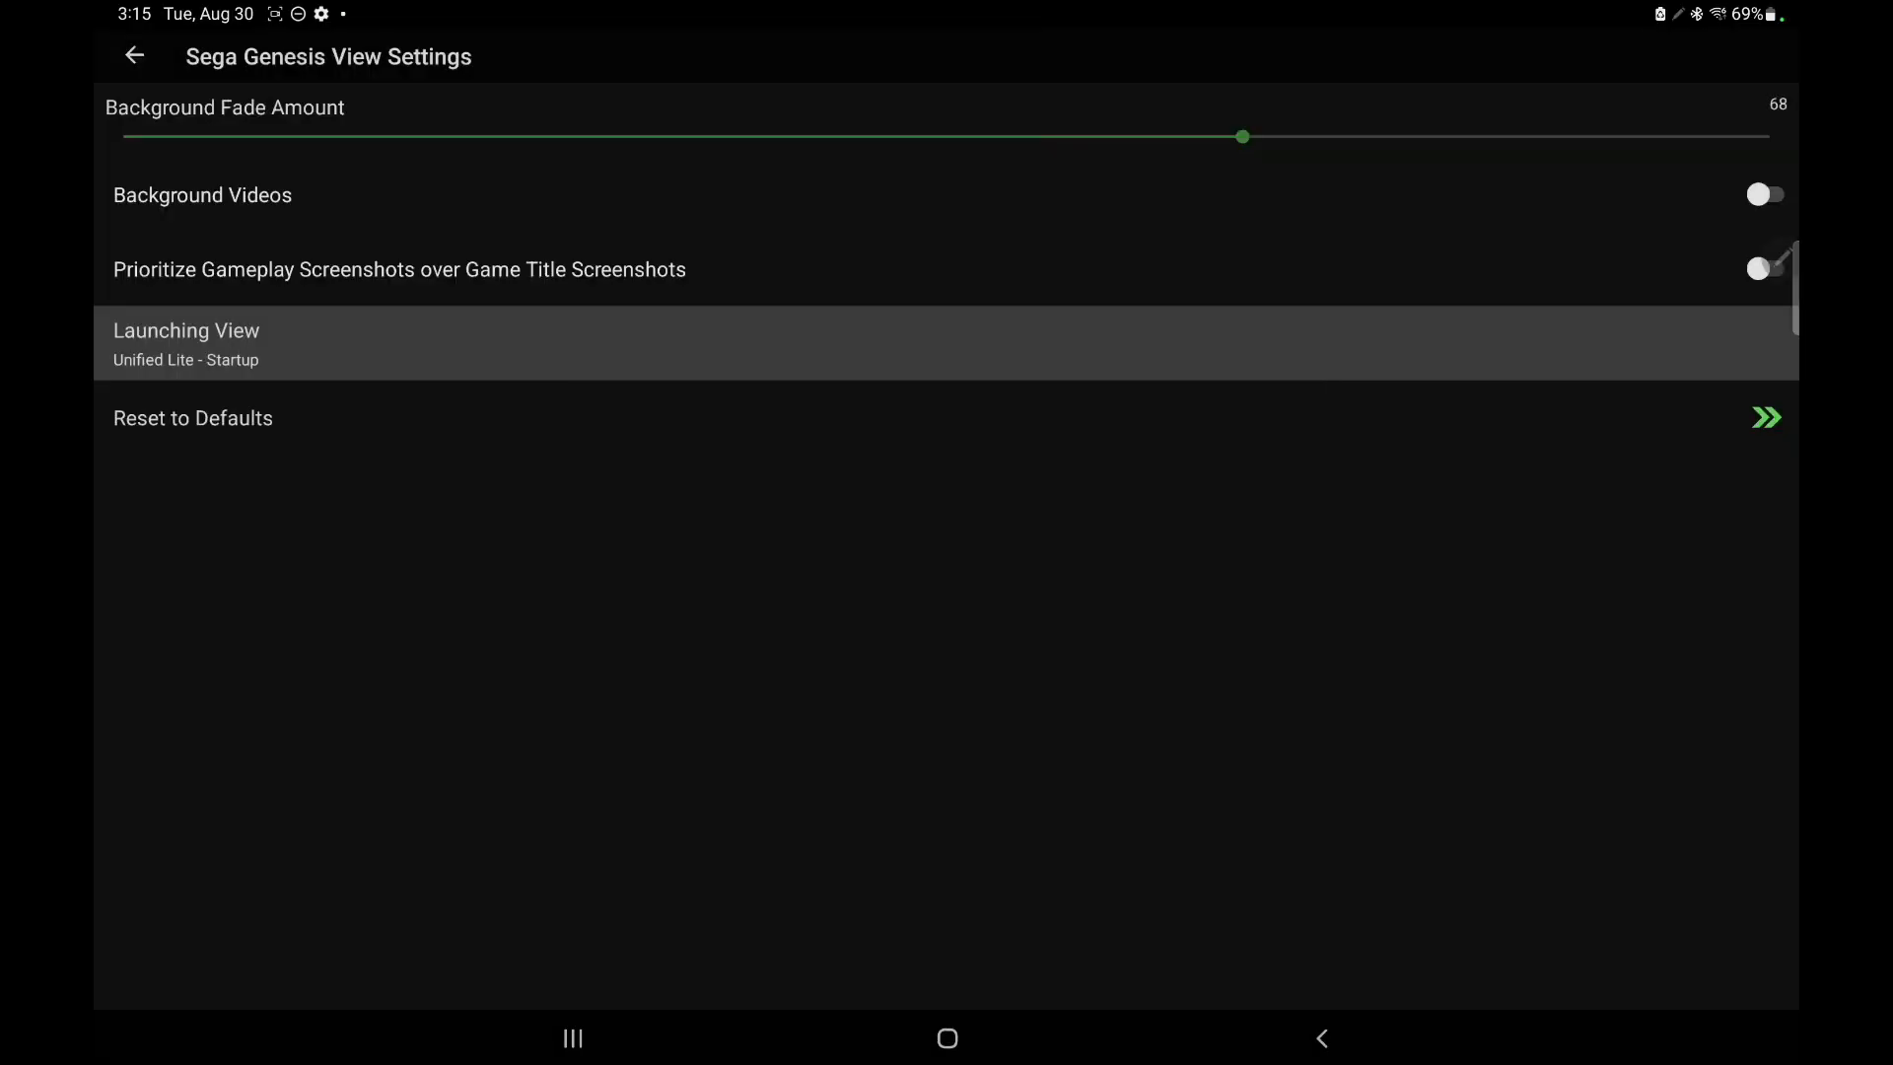
left_click(134, 58)
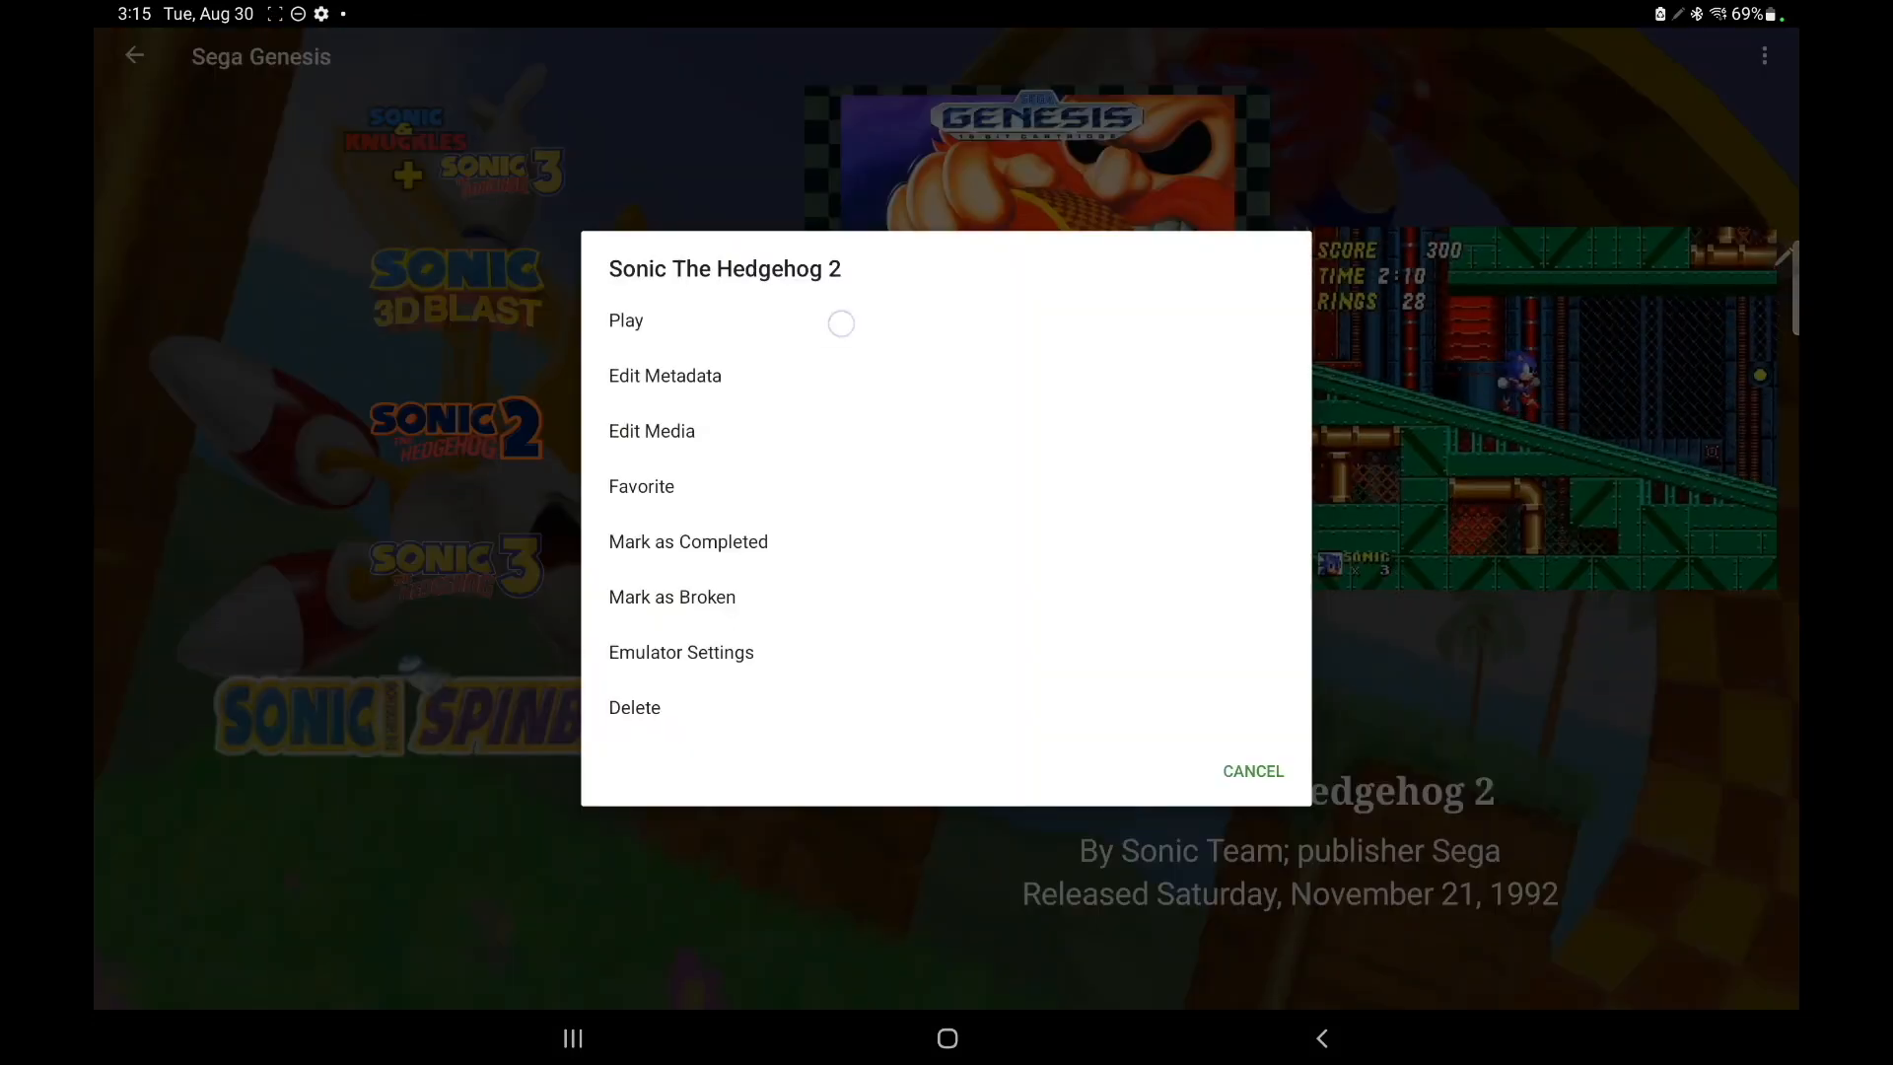
left_click(841, 322)
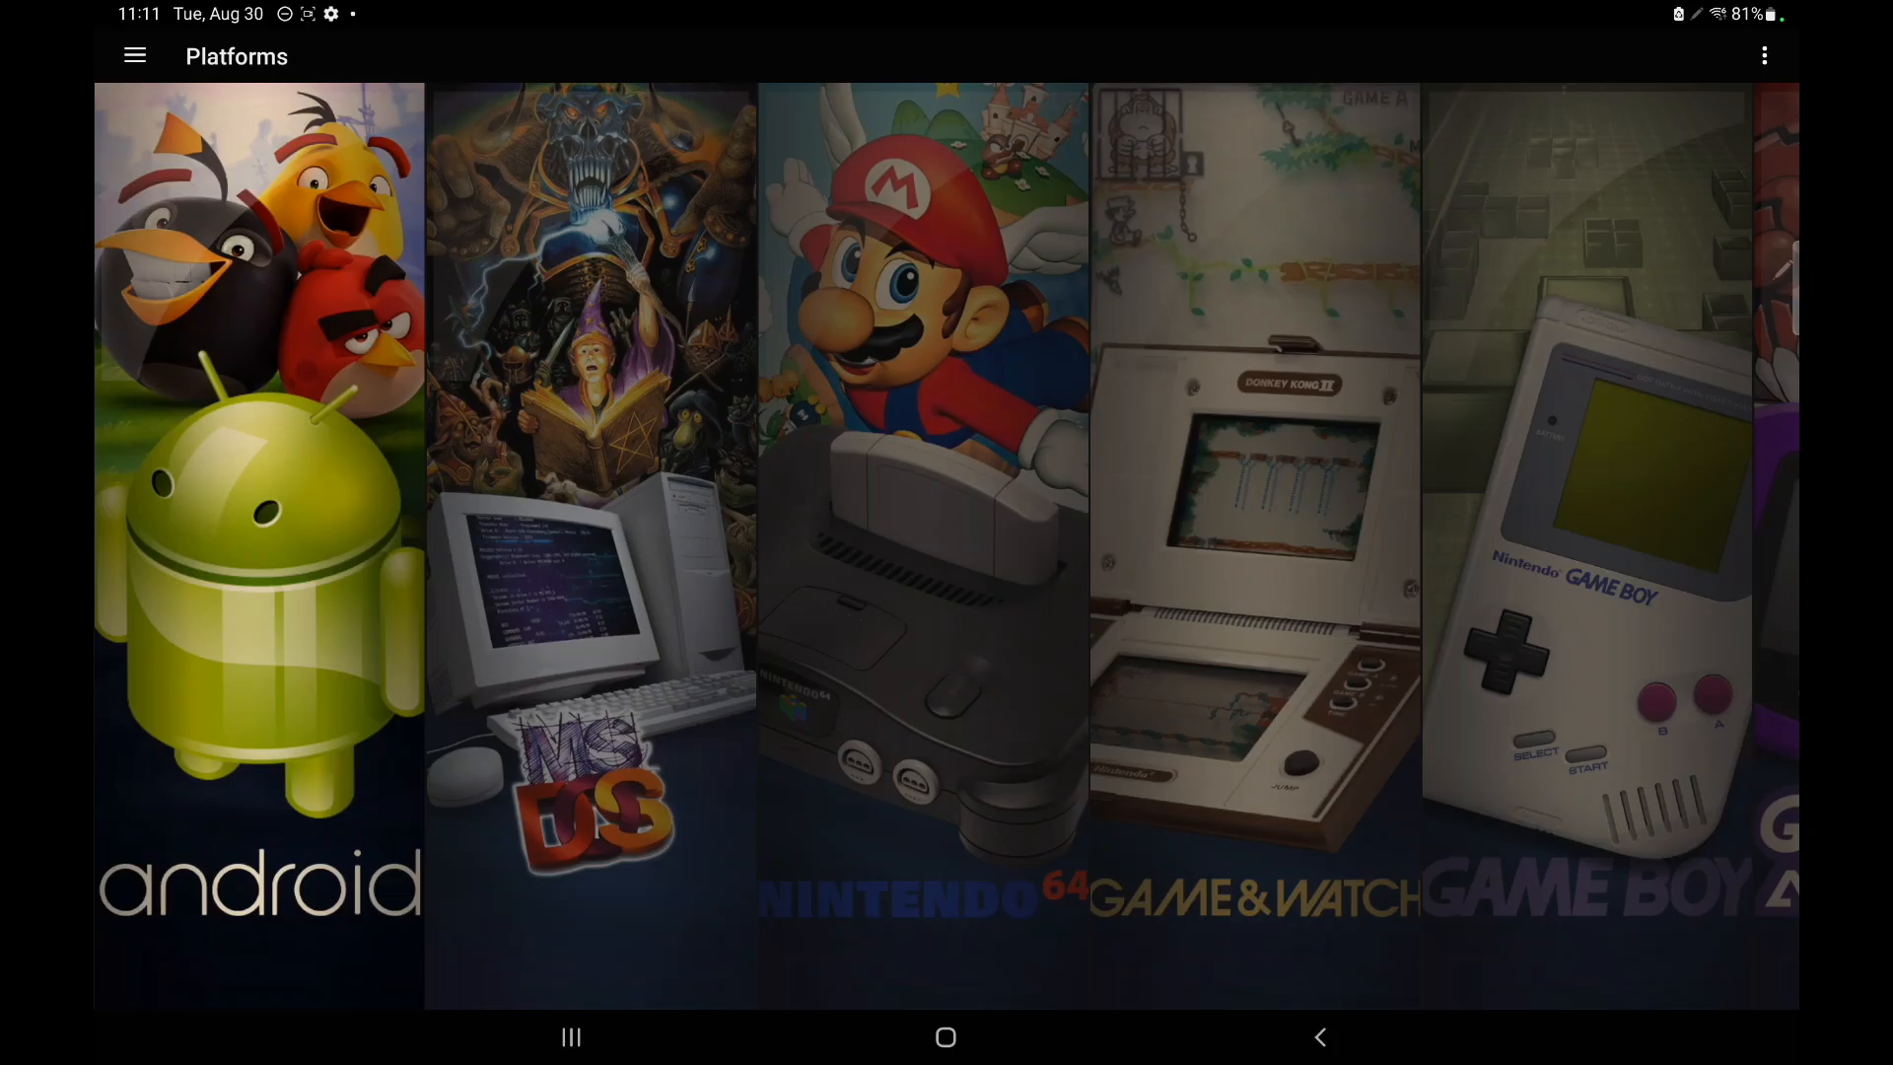
- Move to the MS-DOS platform and launch SkyRoads from its game list
key("Right")
left_click(626, 592)
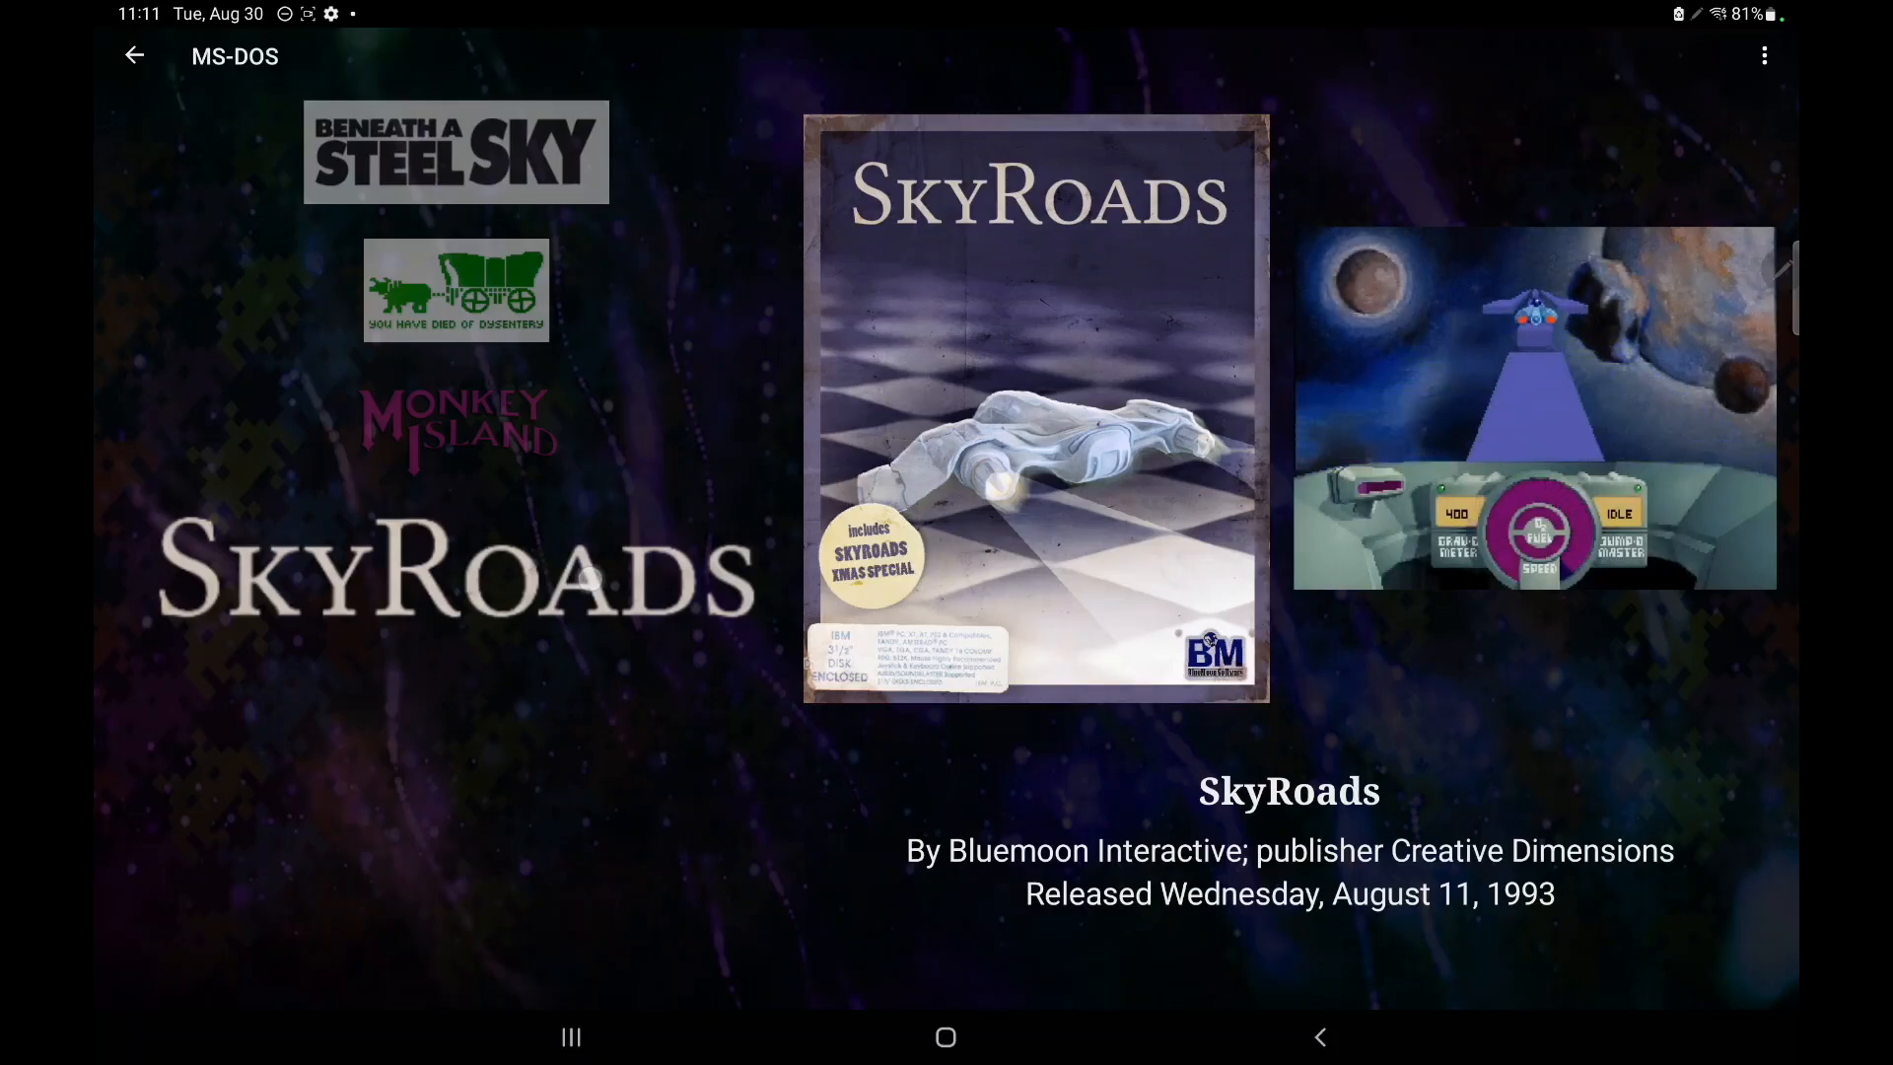
right_click(1036, 407)
left_click(725, 328)
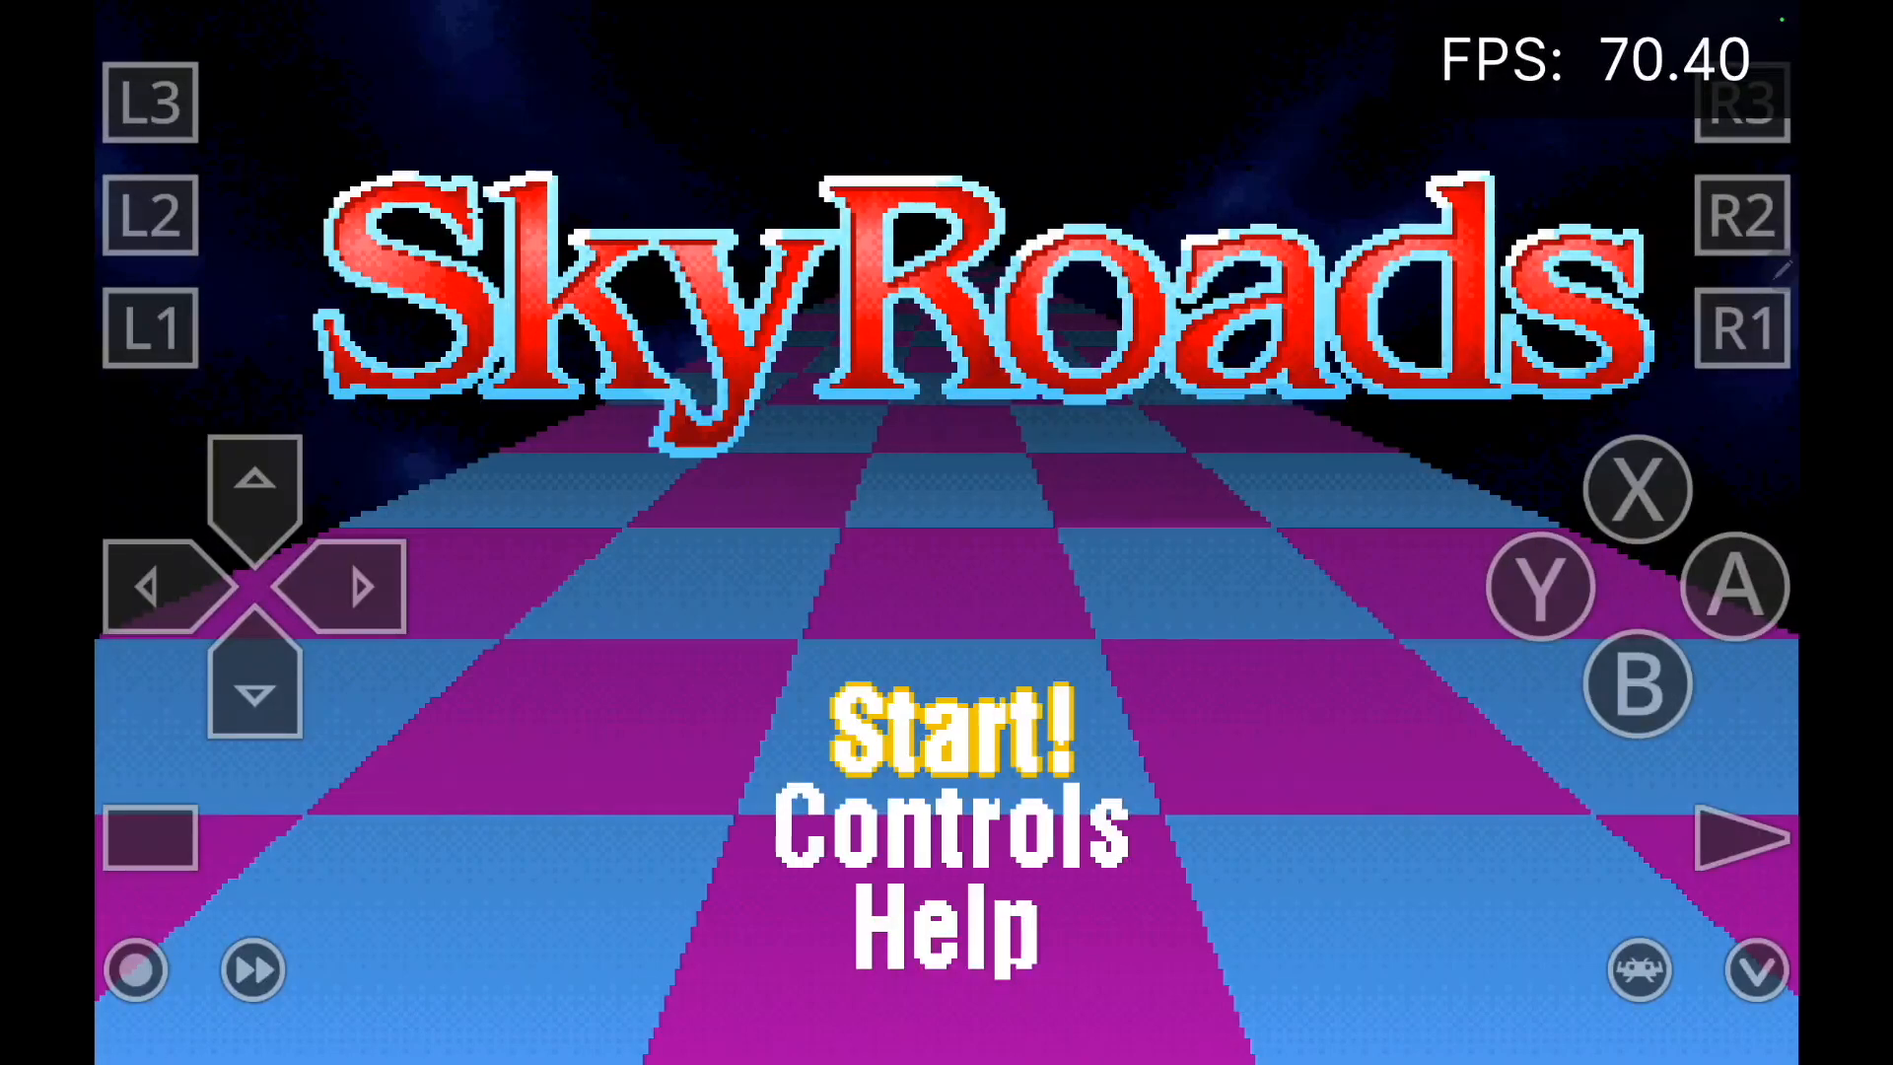
- Start SkyRoads on Red Heat Road 1, accelerating and steering the ship left
key("Return")
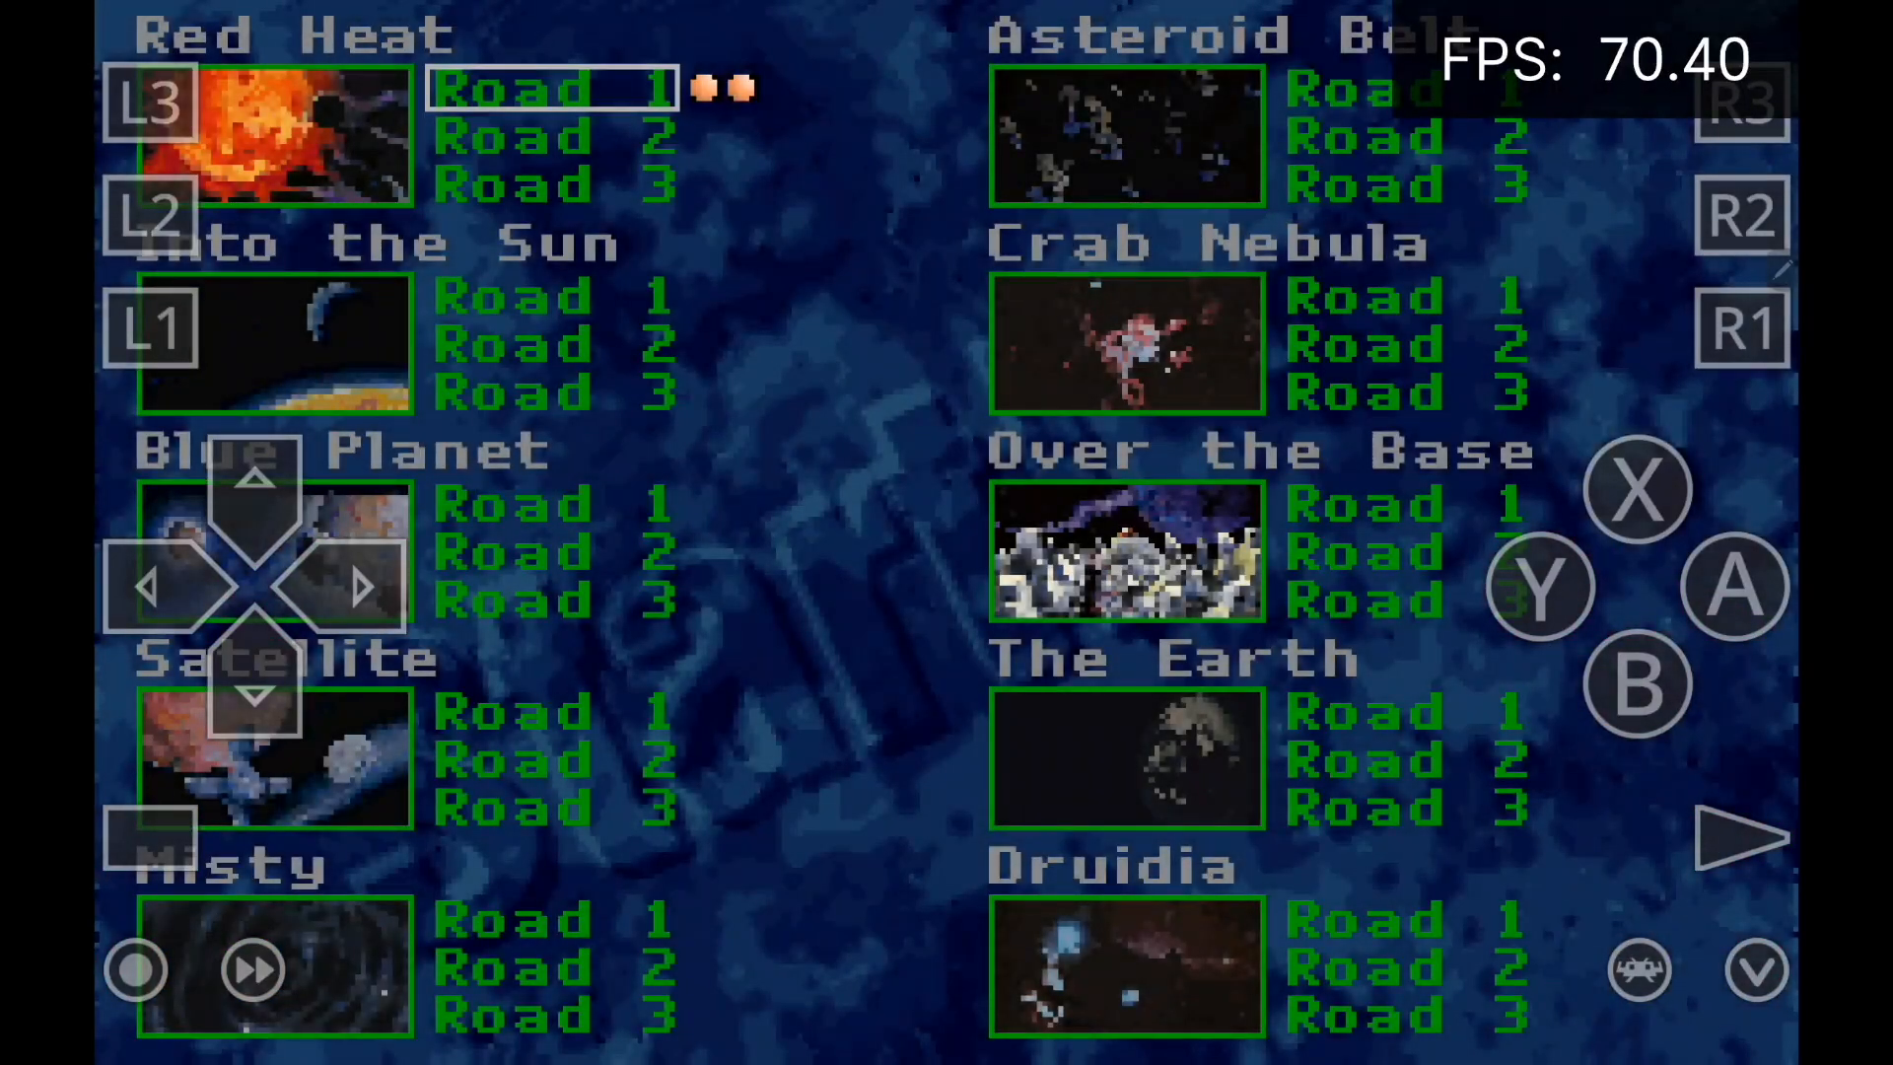
key("Return")
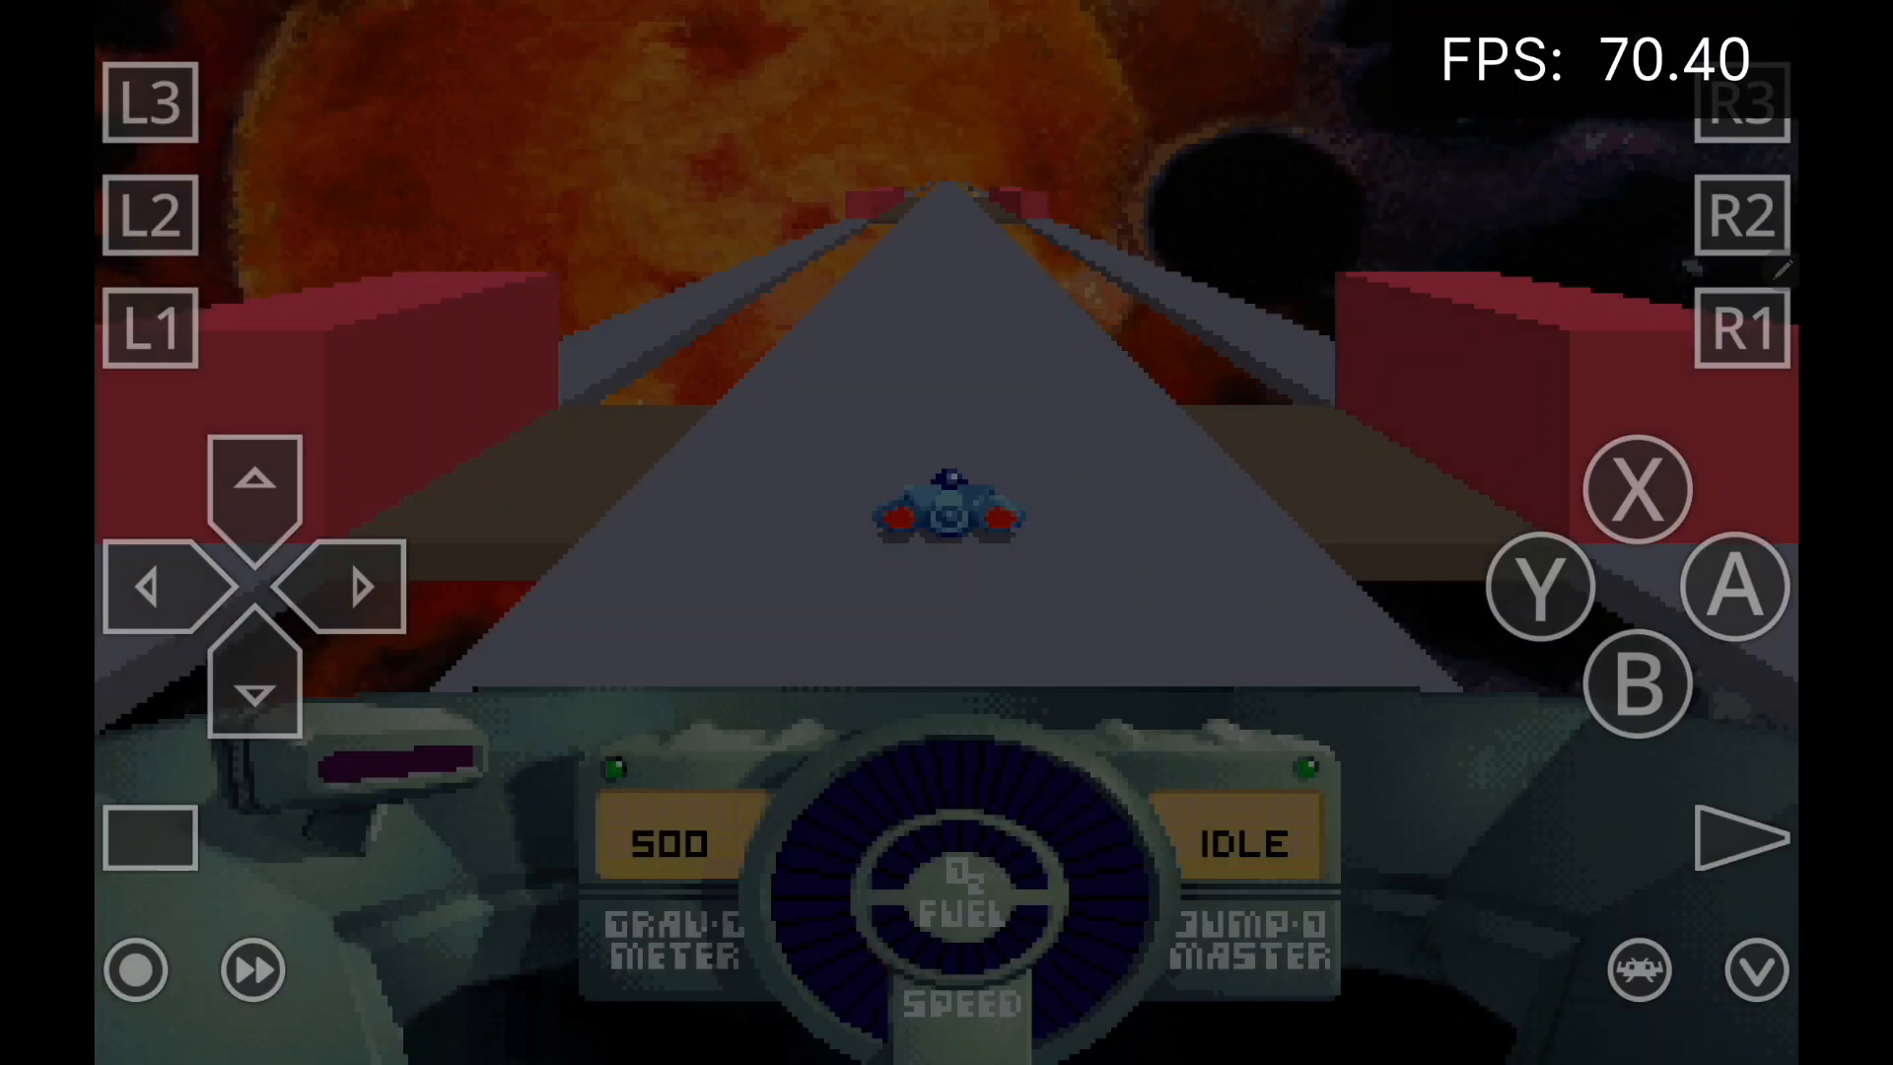
left_click(257, 489)
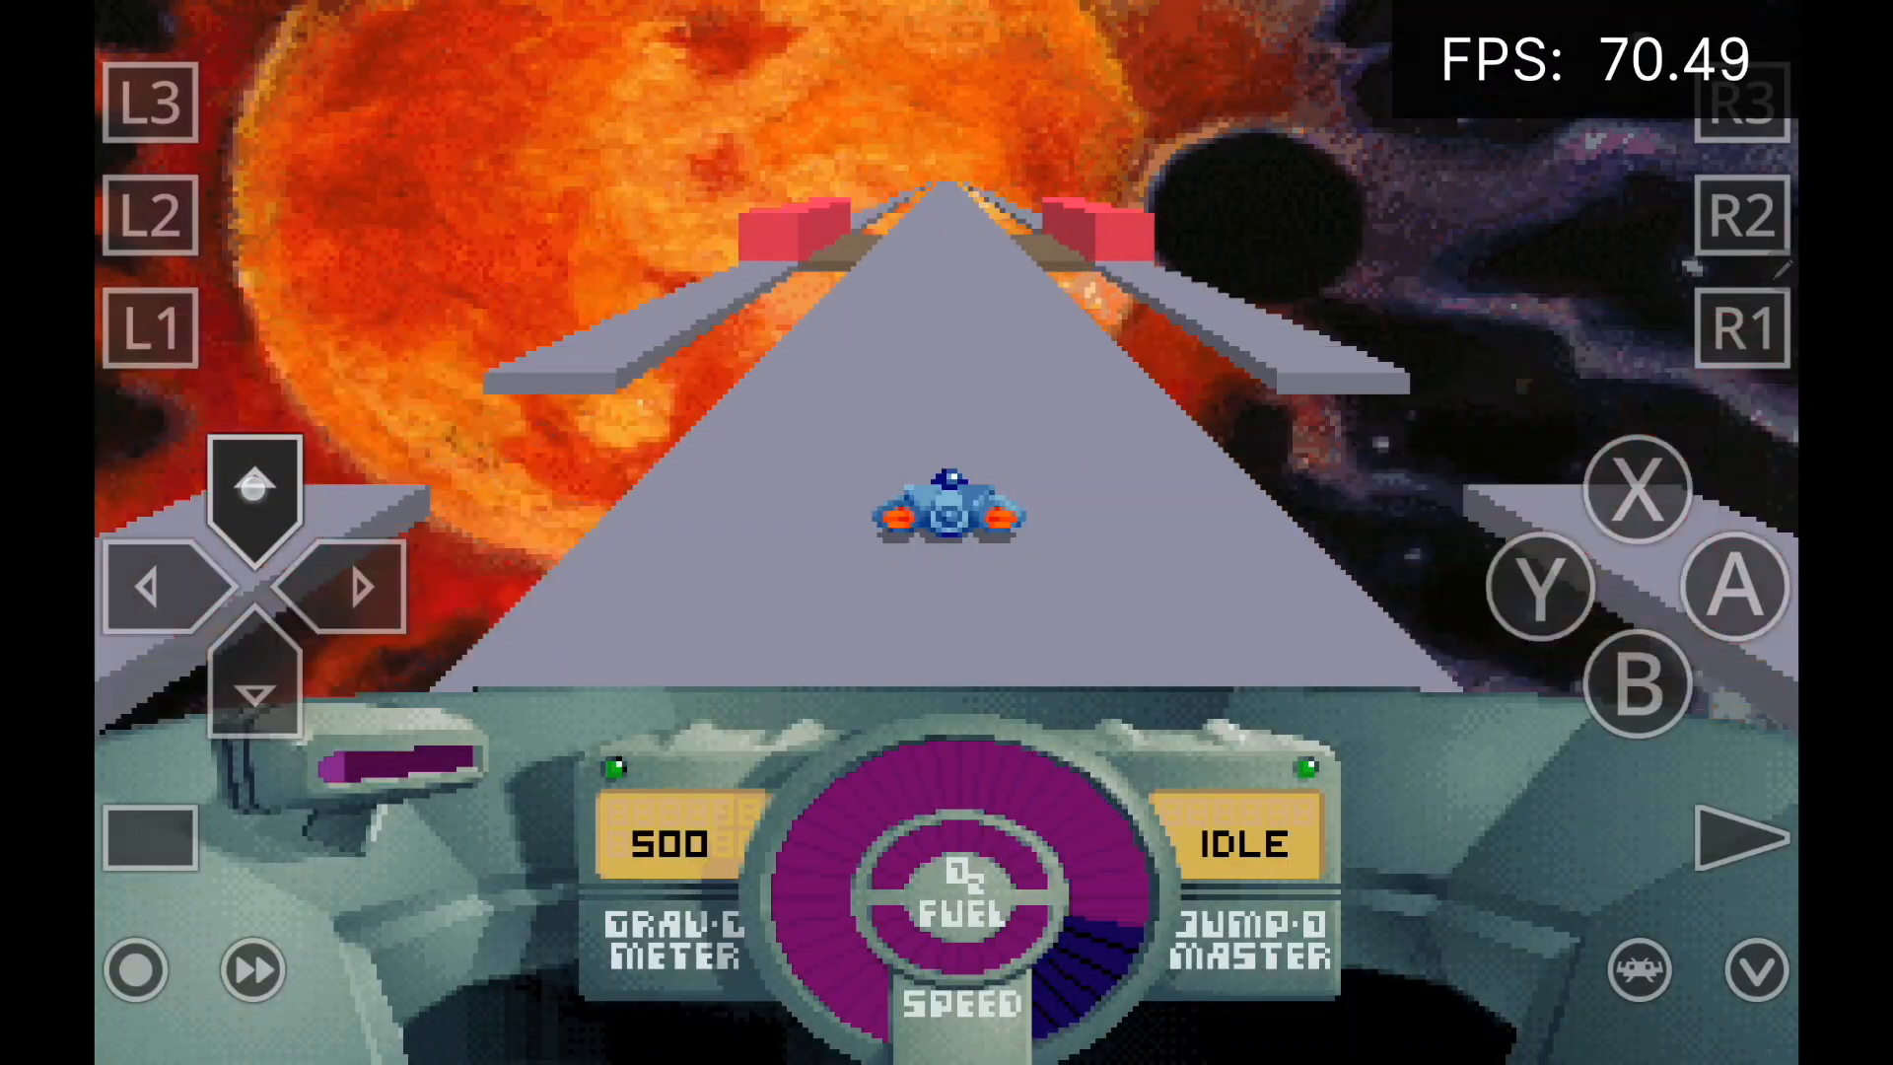
key("Left")
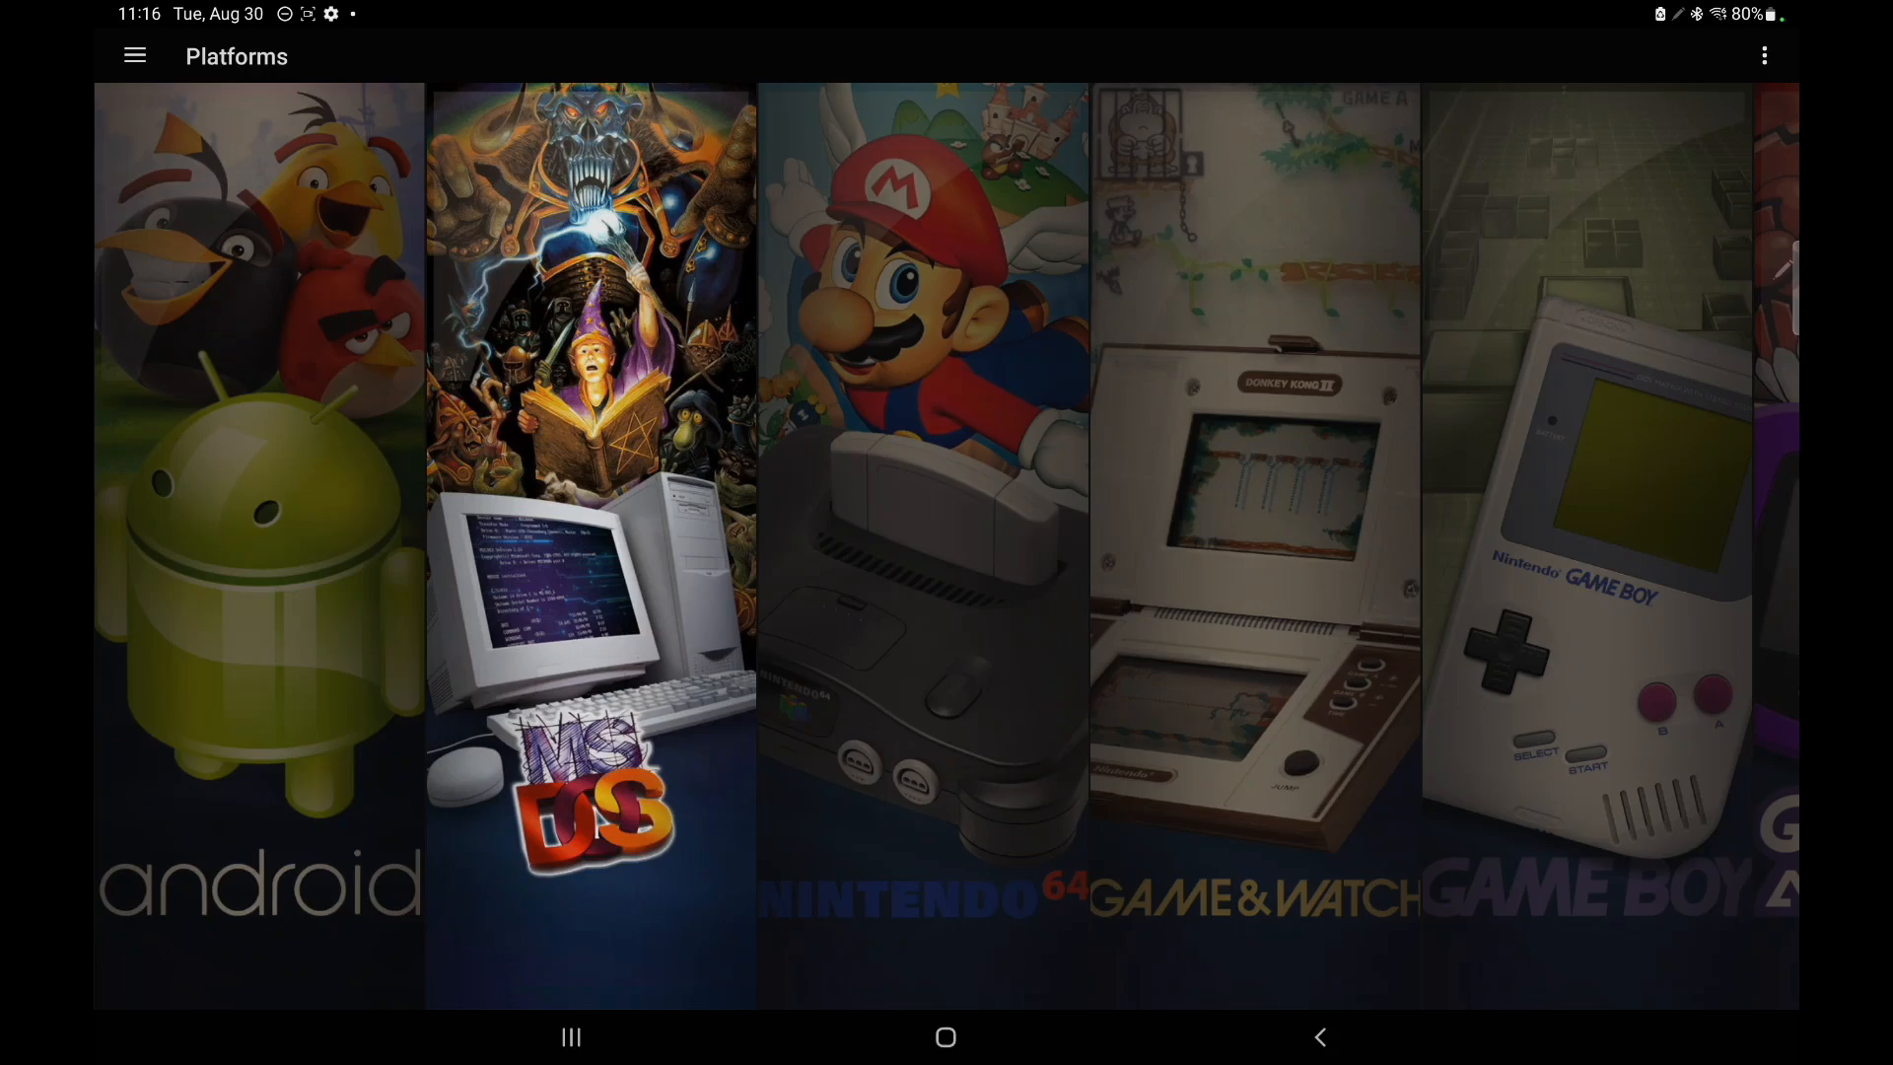
- Show the Nintendo Game & Watch game list with Armor Battle selected
left_click(1254, 474)
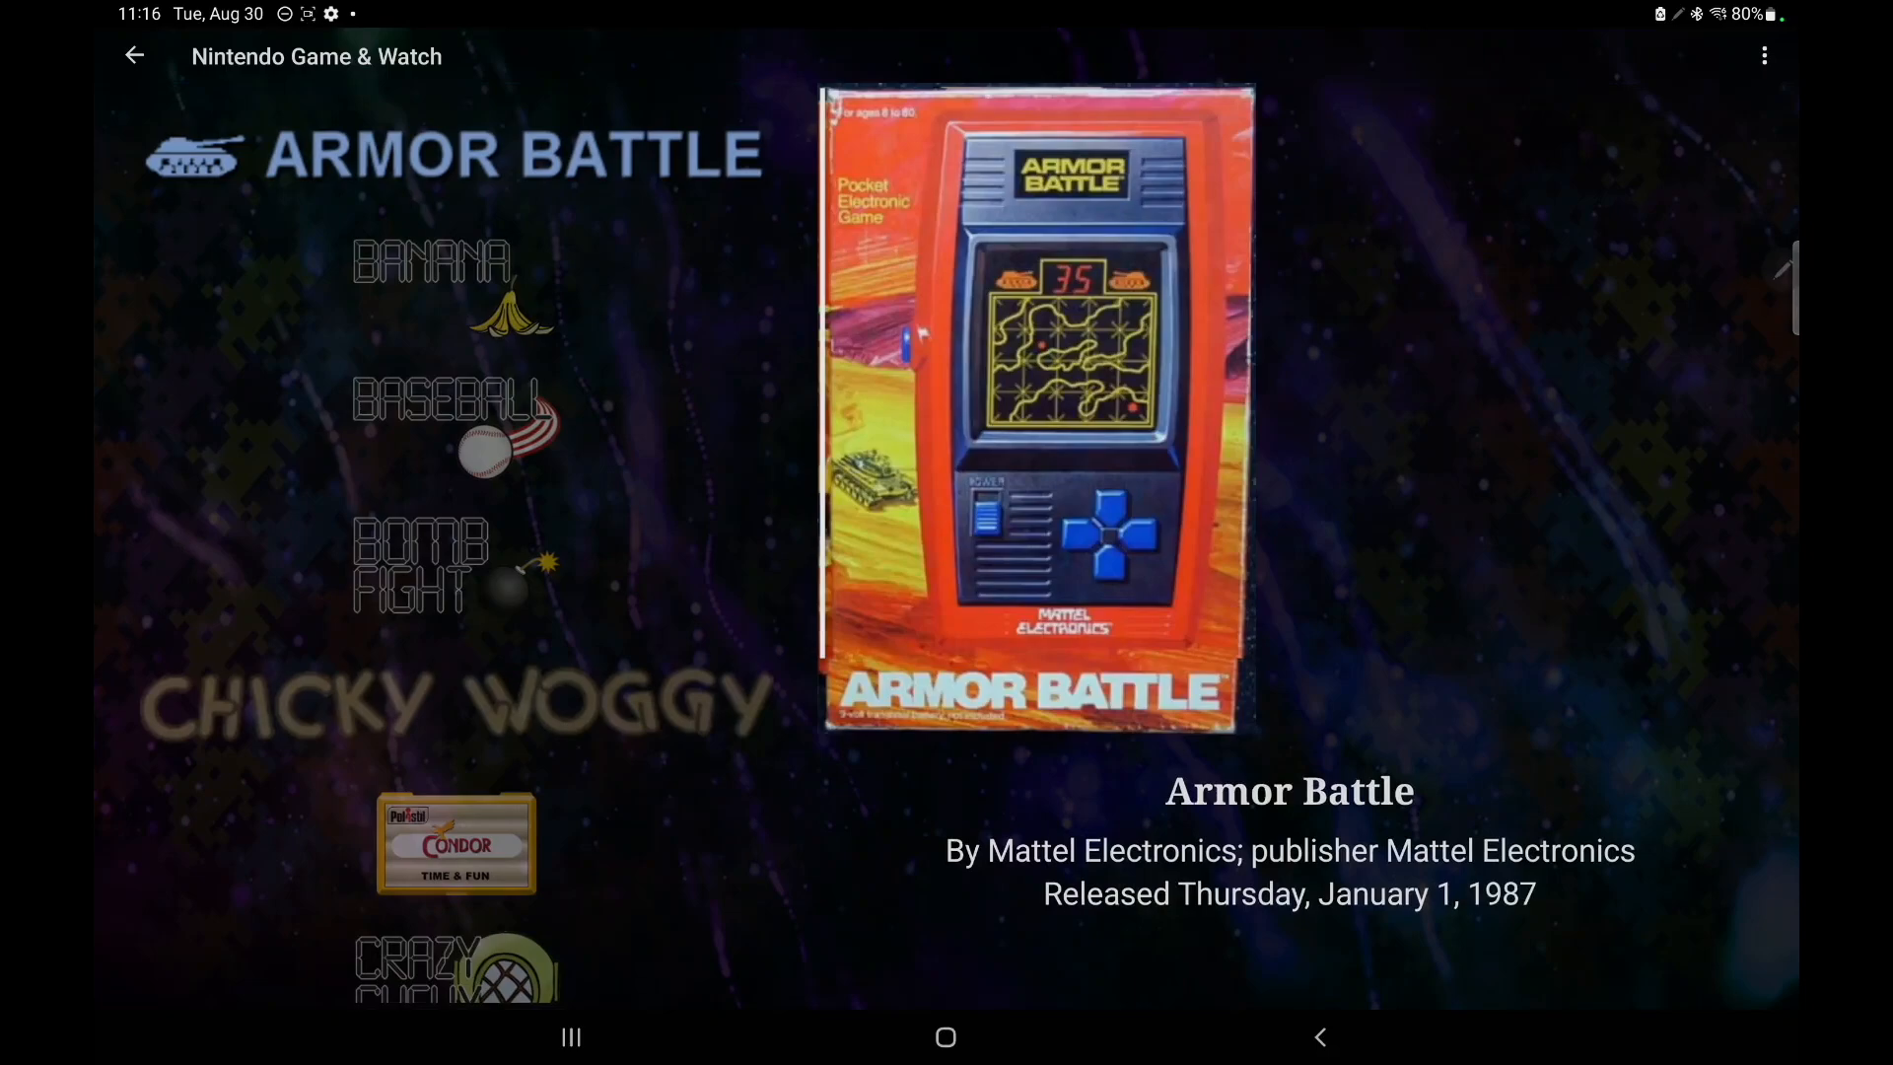
- Return to RetroArch from Recents to view the Handheld Electronic (GW) core
left_click(571, 1037)
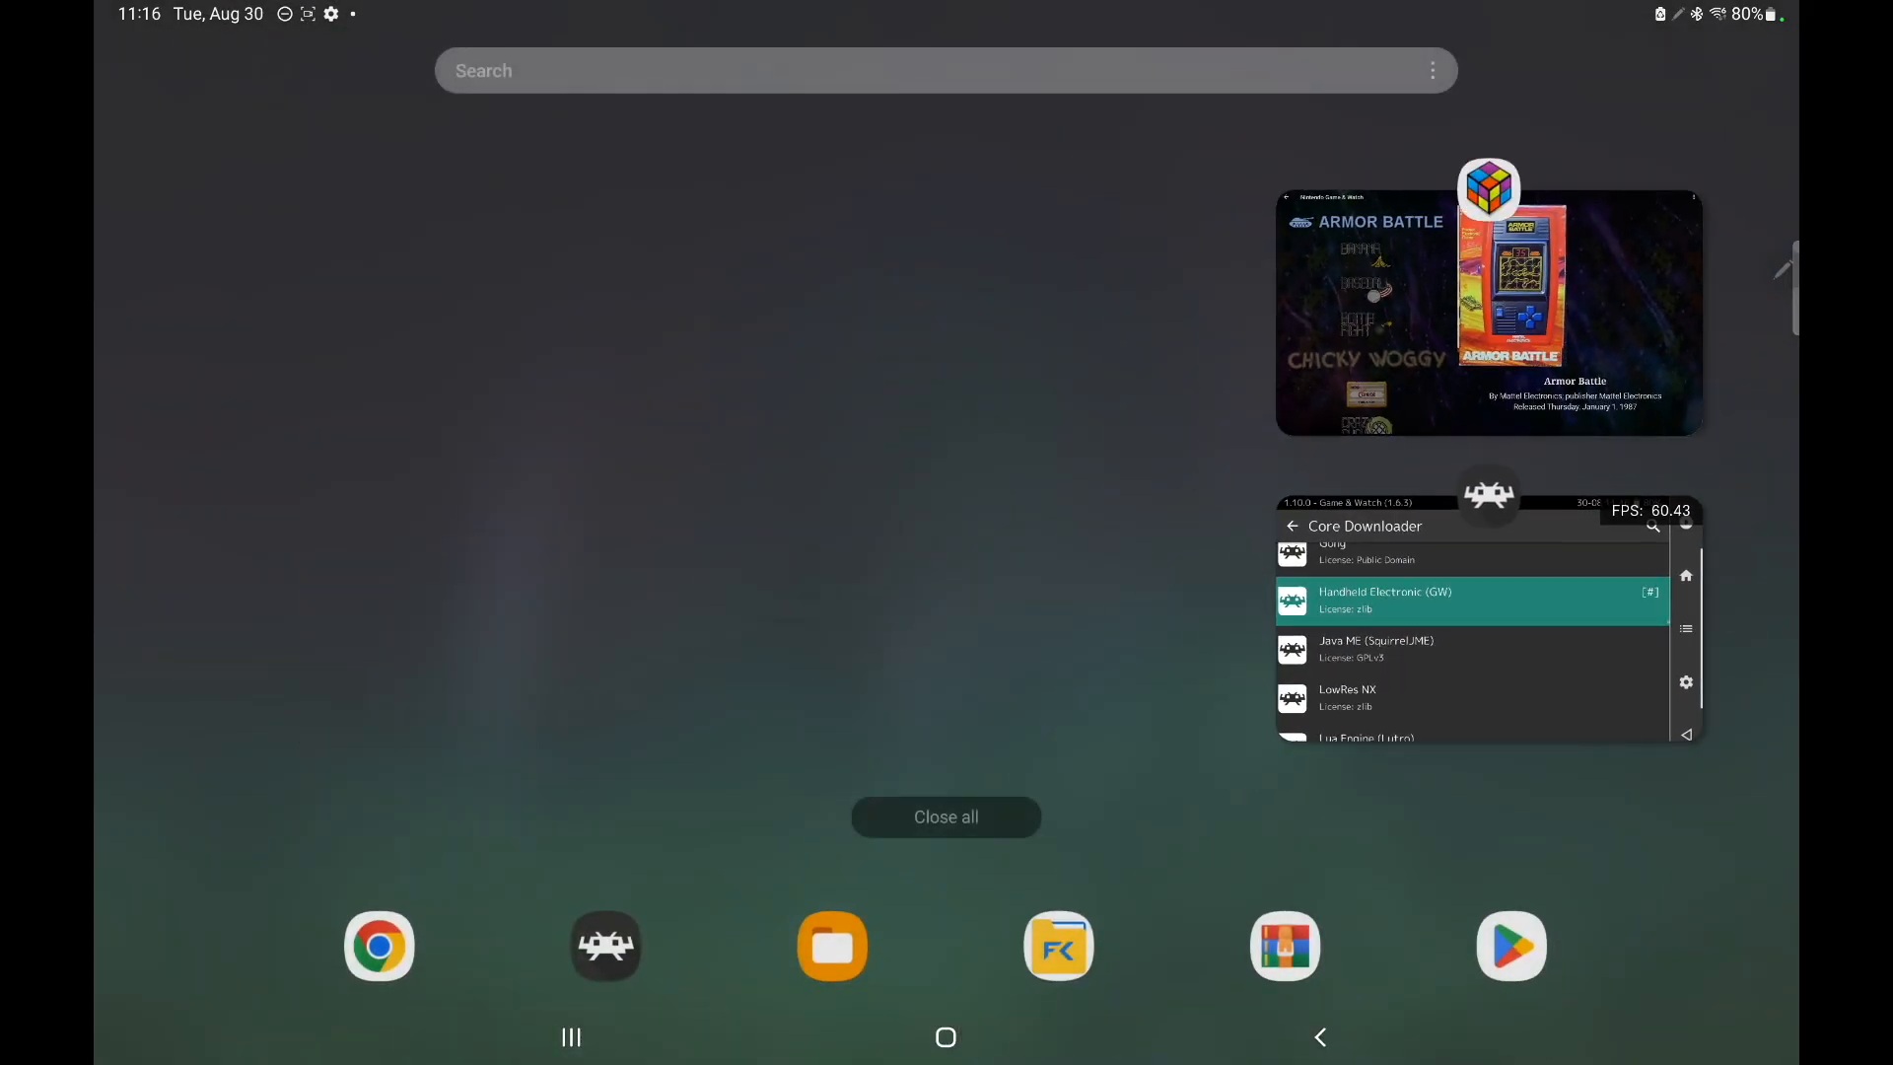
left_click(1489, 622)
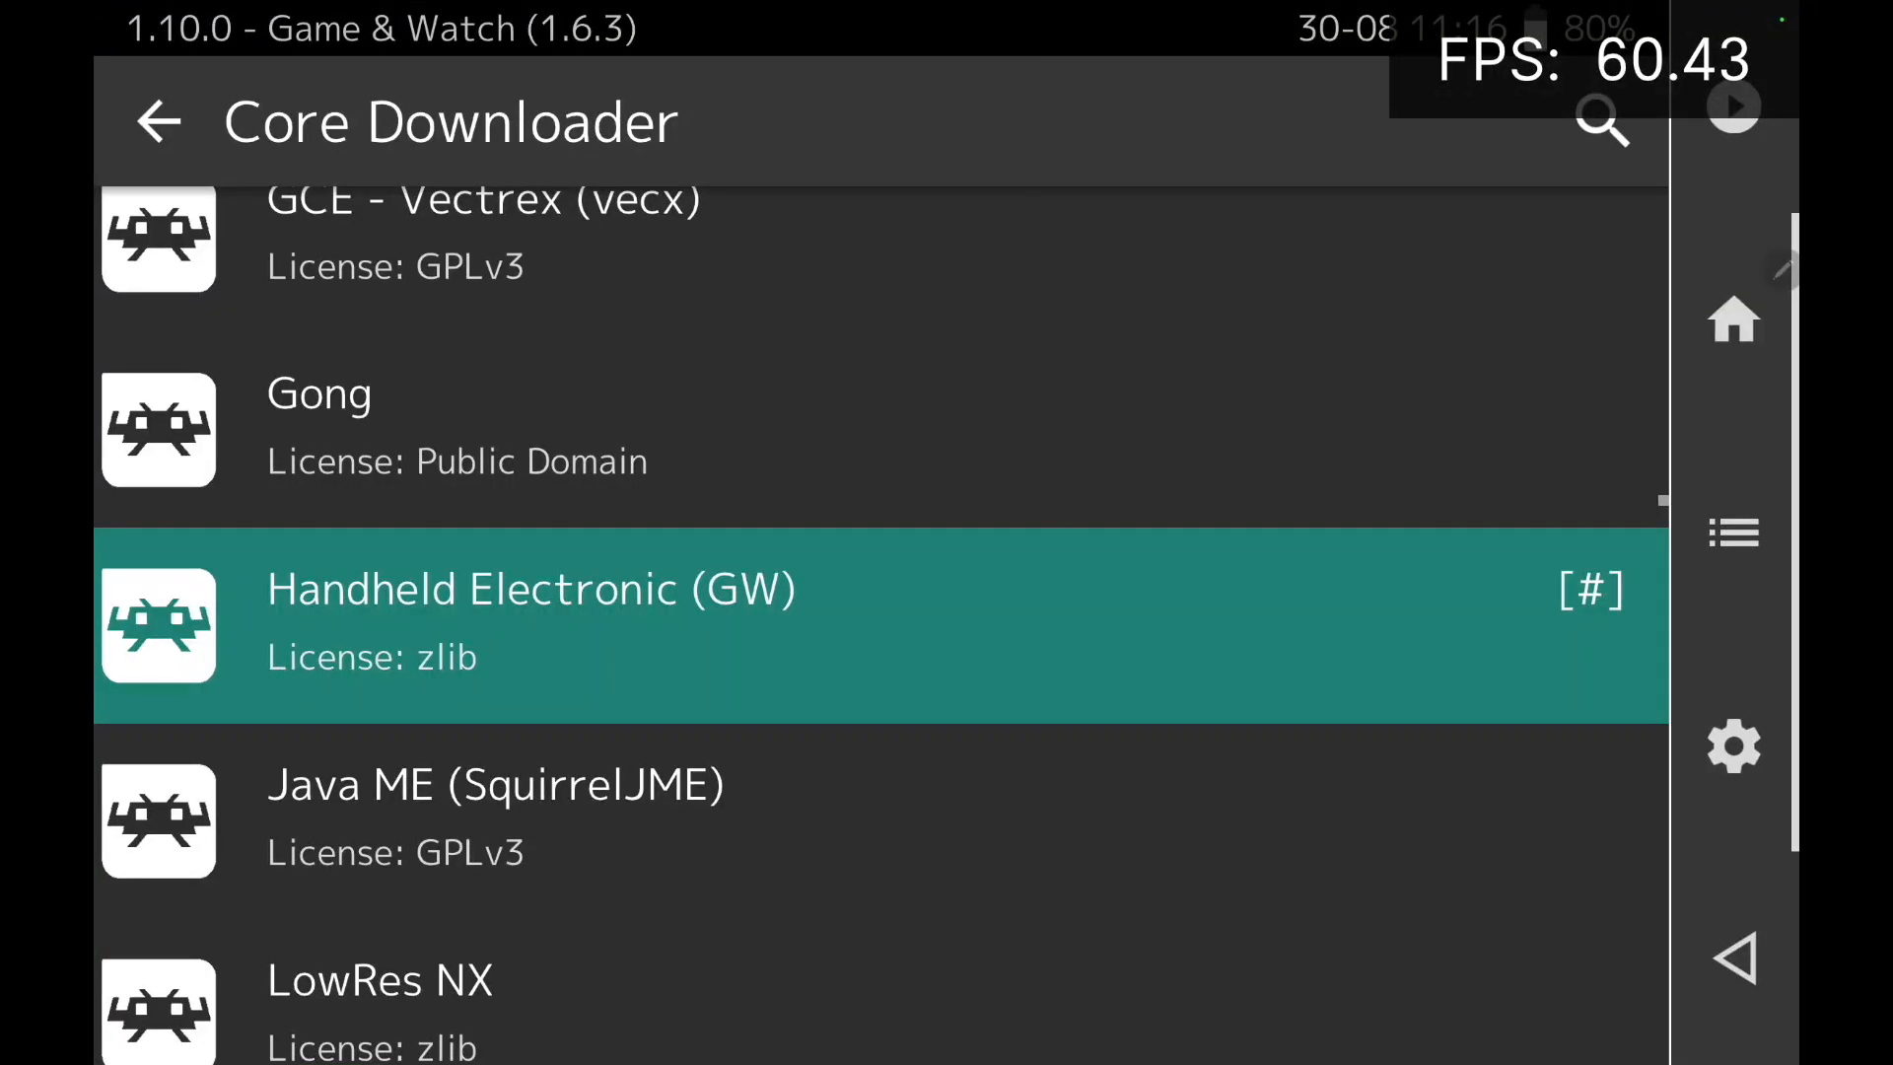
scroll(1161, 596, "down", 1)
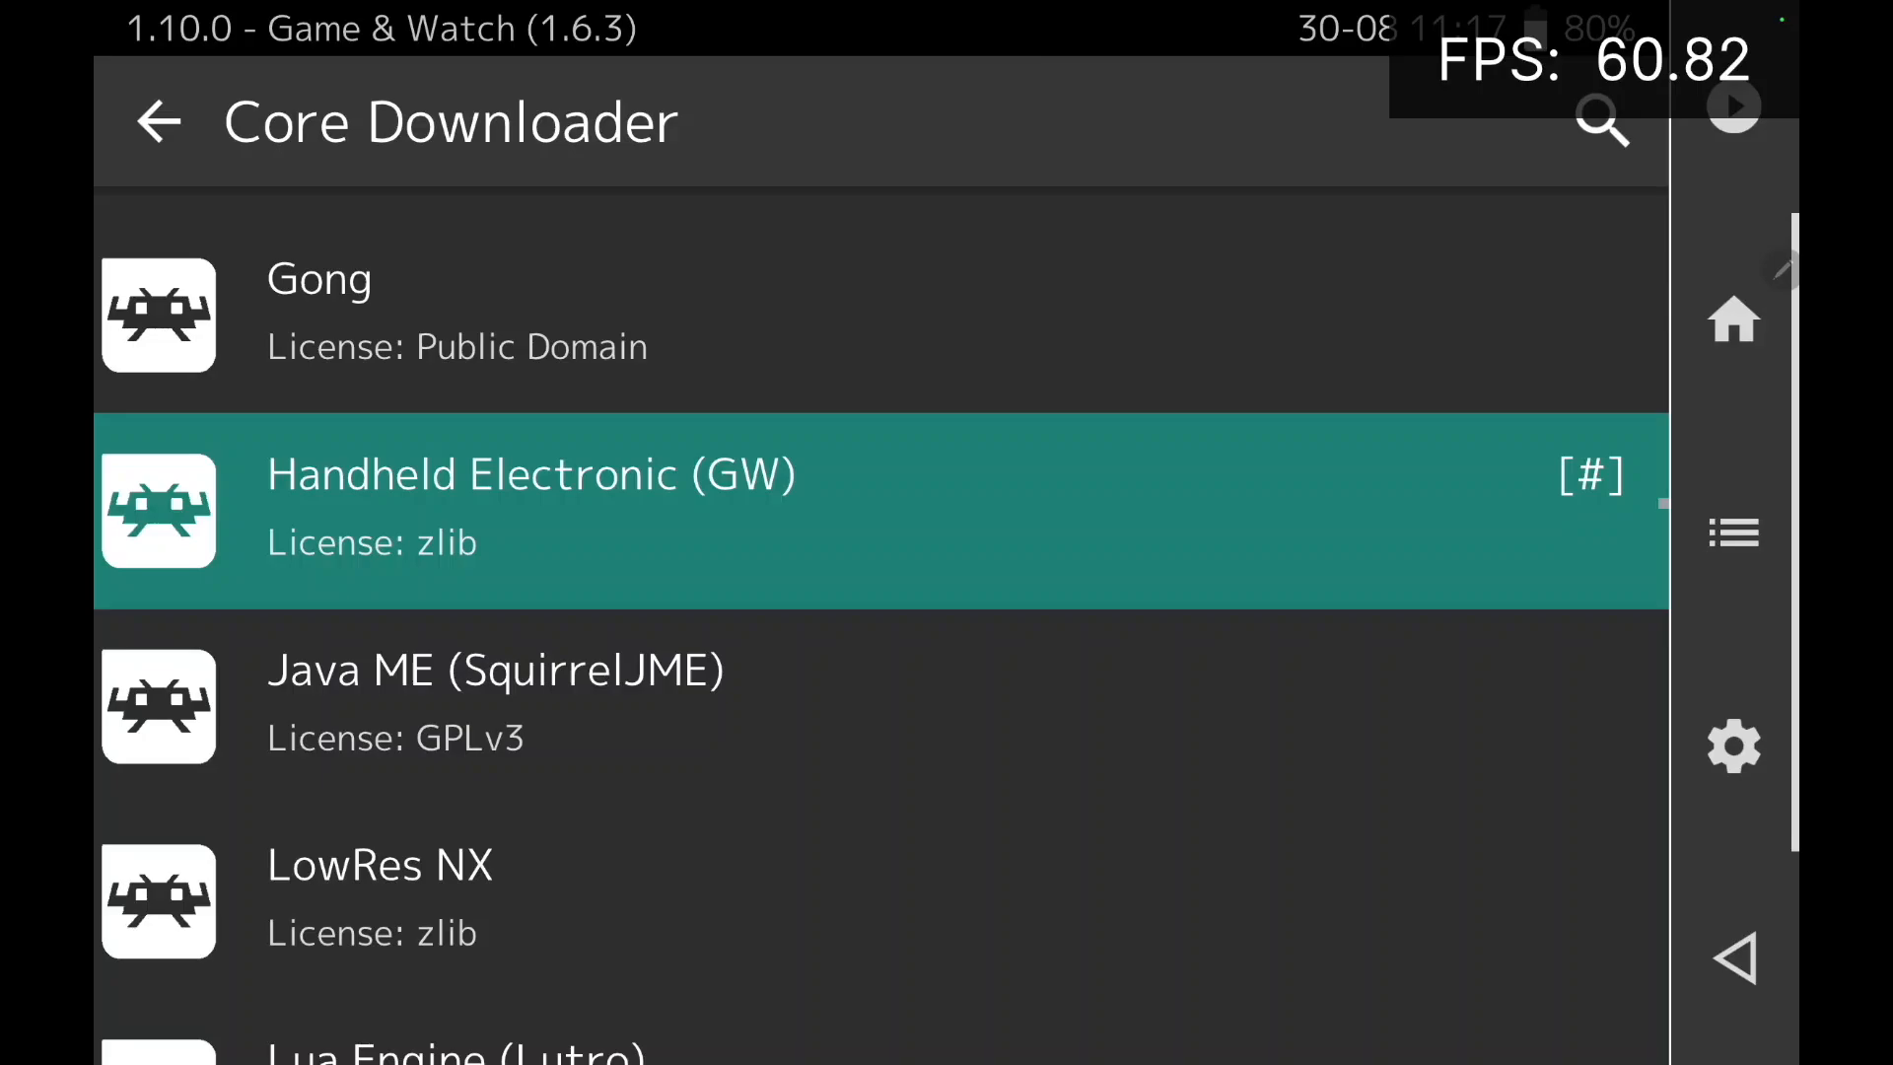
scroll(887, 741, "down", 1)
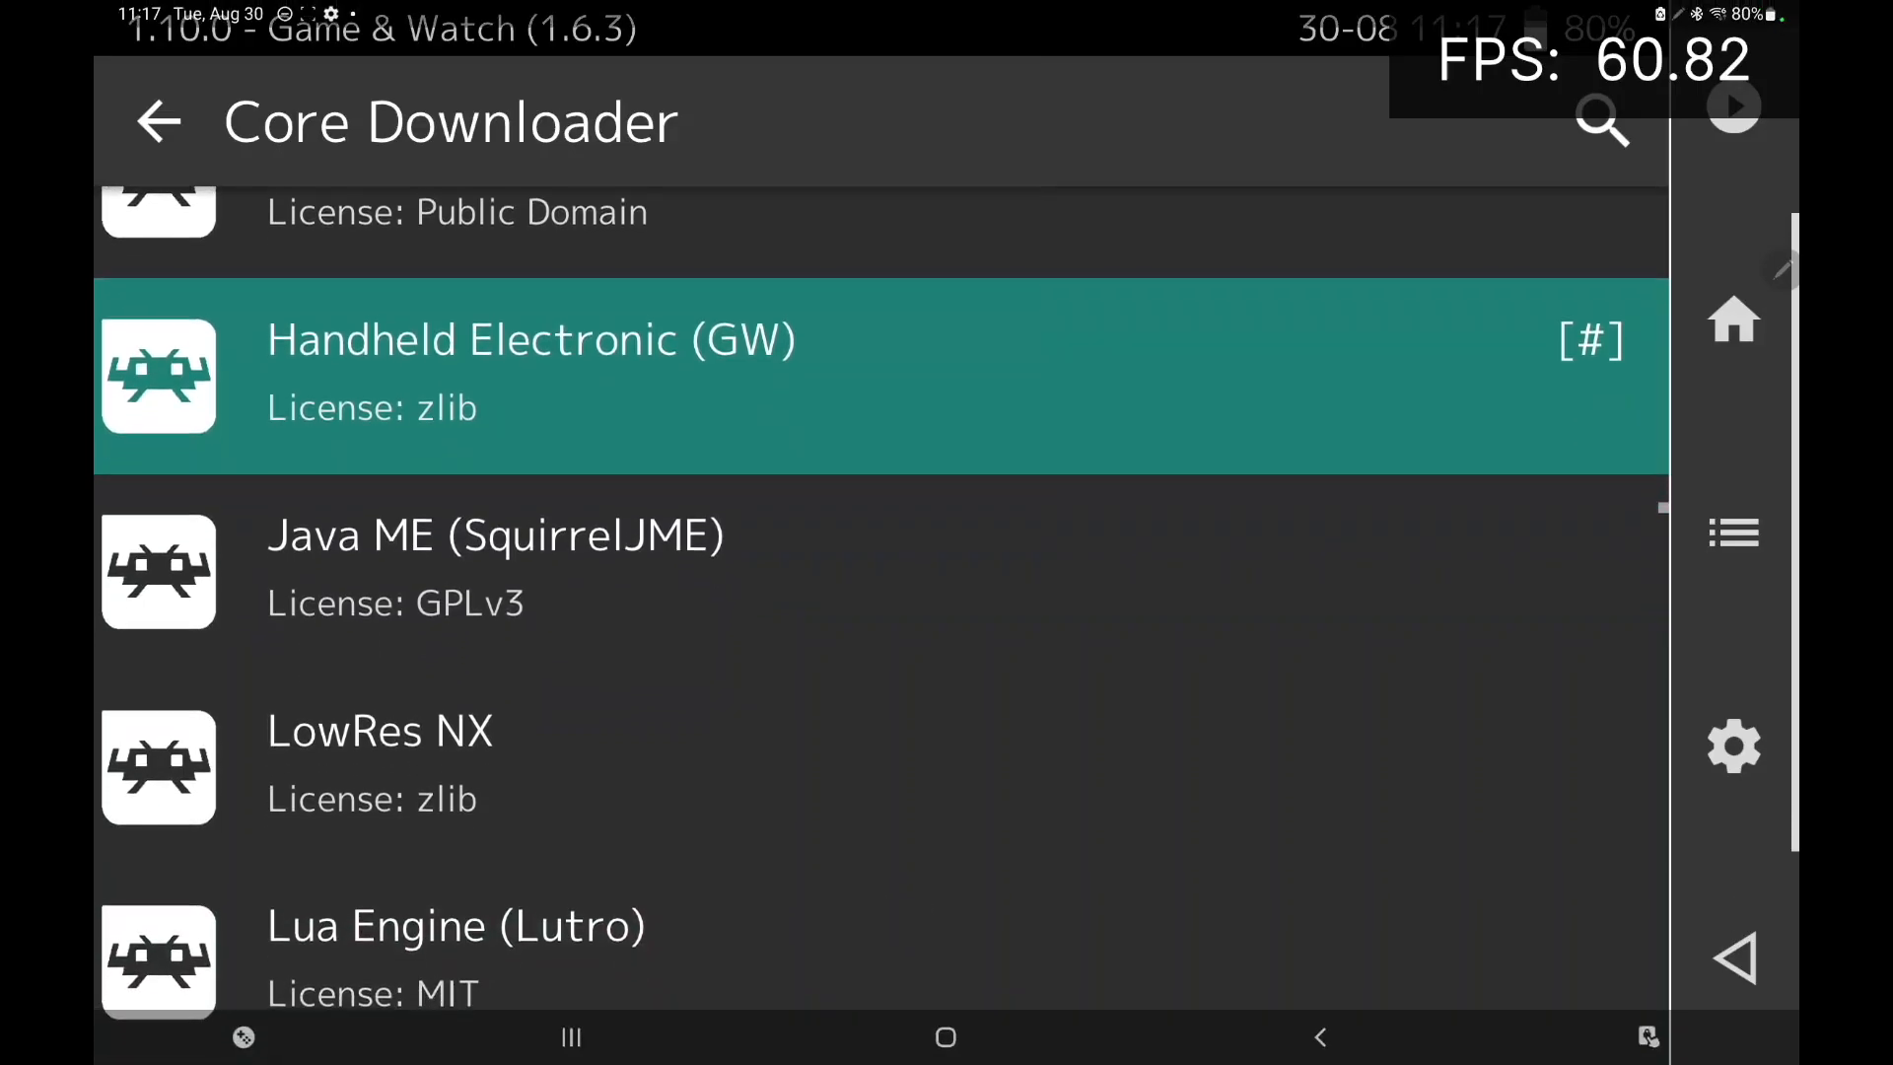
- Close RetroArch from Recents and go back to LaunchBox's Game & Watch list
left_click(572, 1035)
left_click_drag(1480, 295, 1480, 59)
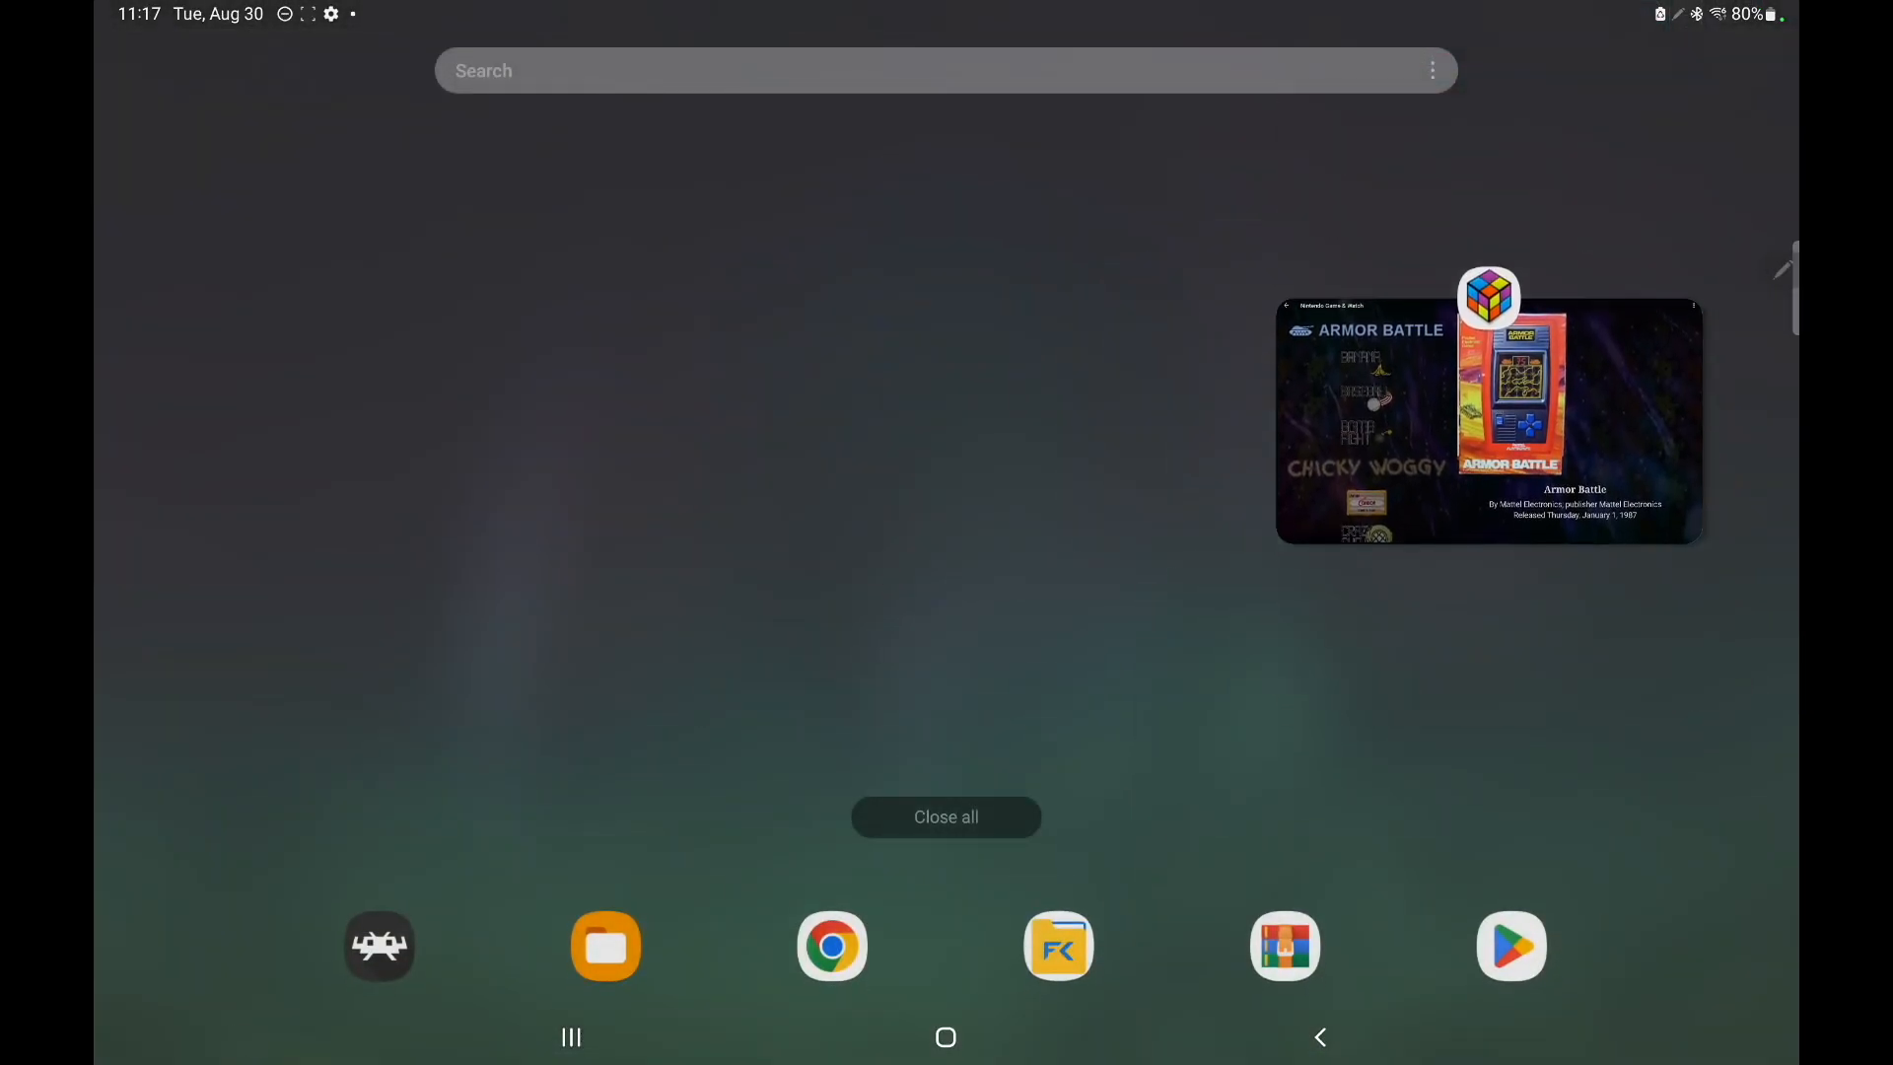
left_click(1451, 473)
scroll(651, 591, "down", 5)
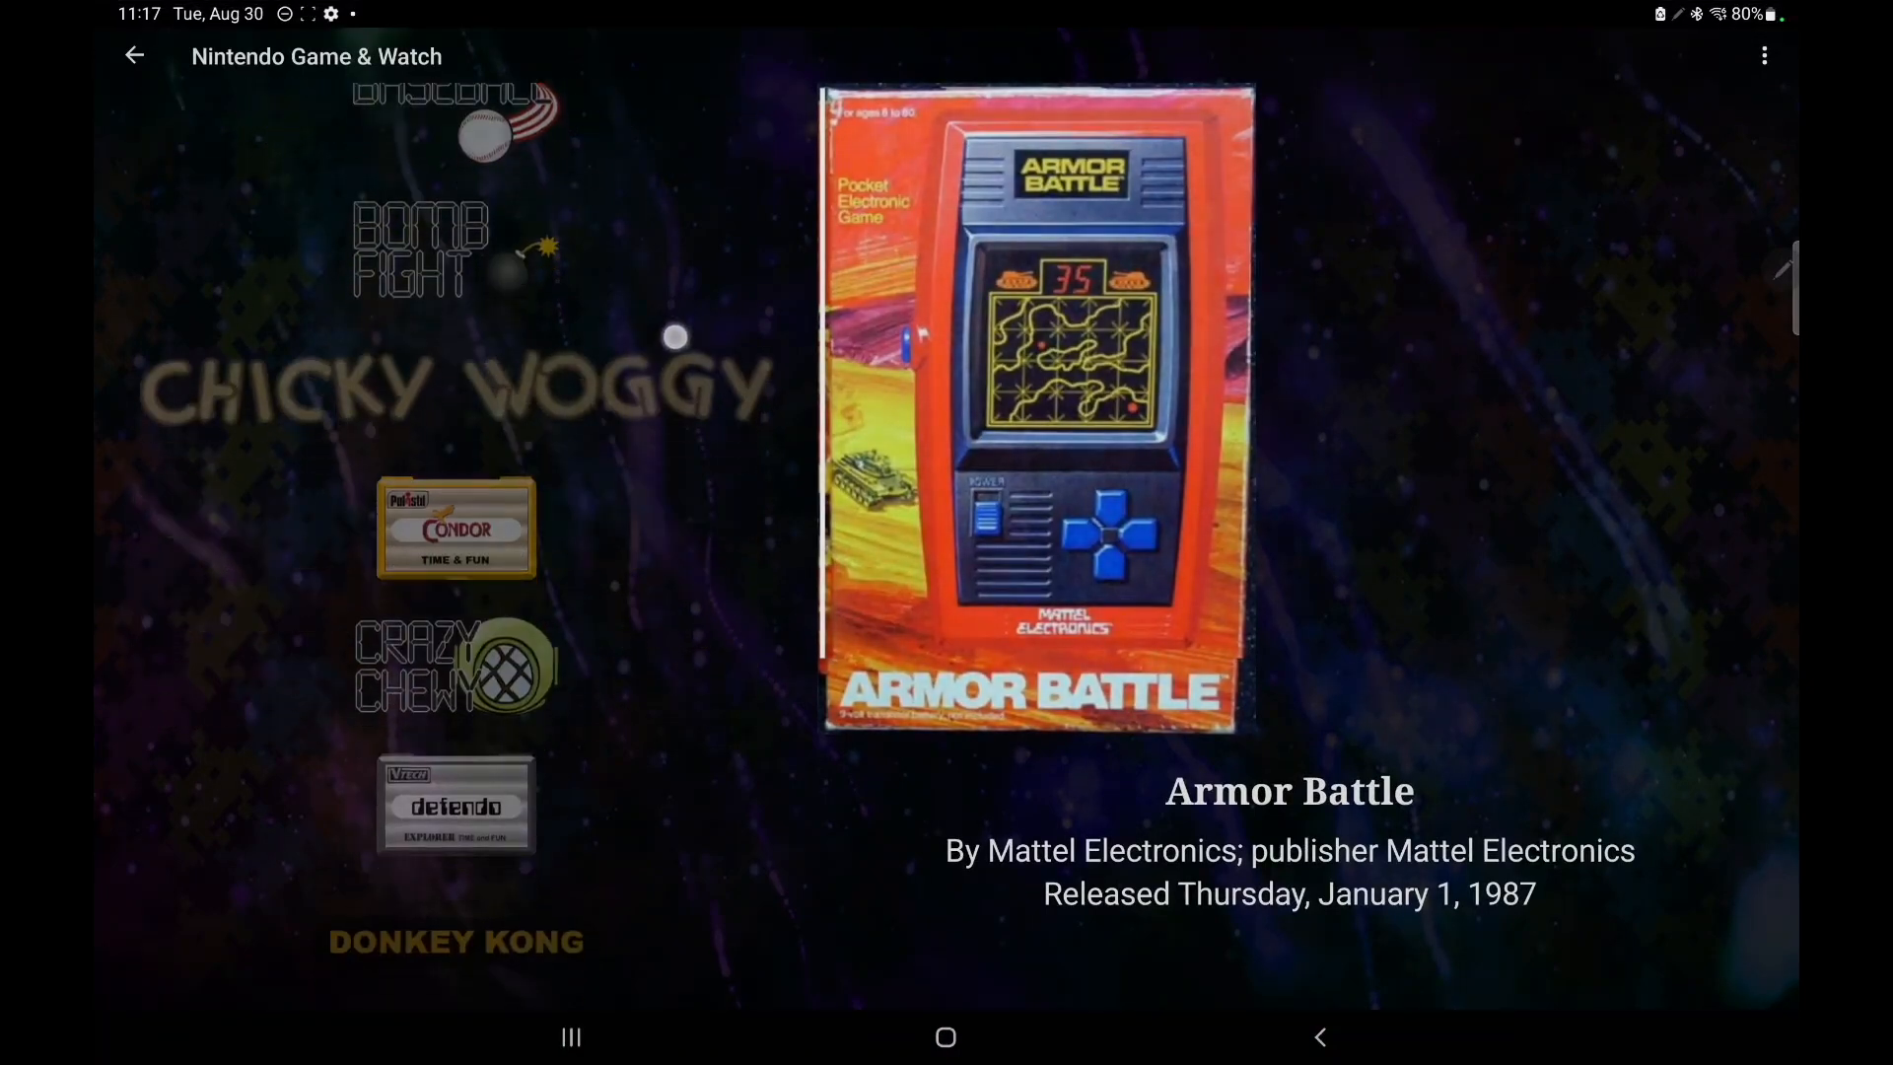
scroll(651, 452, "up", 5)
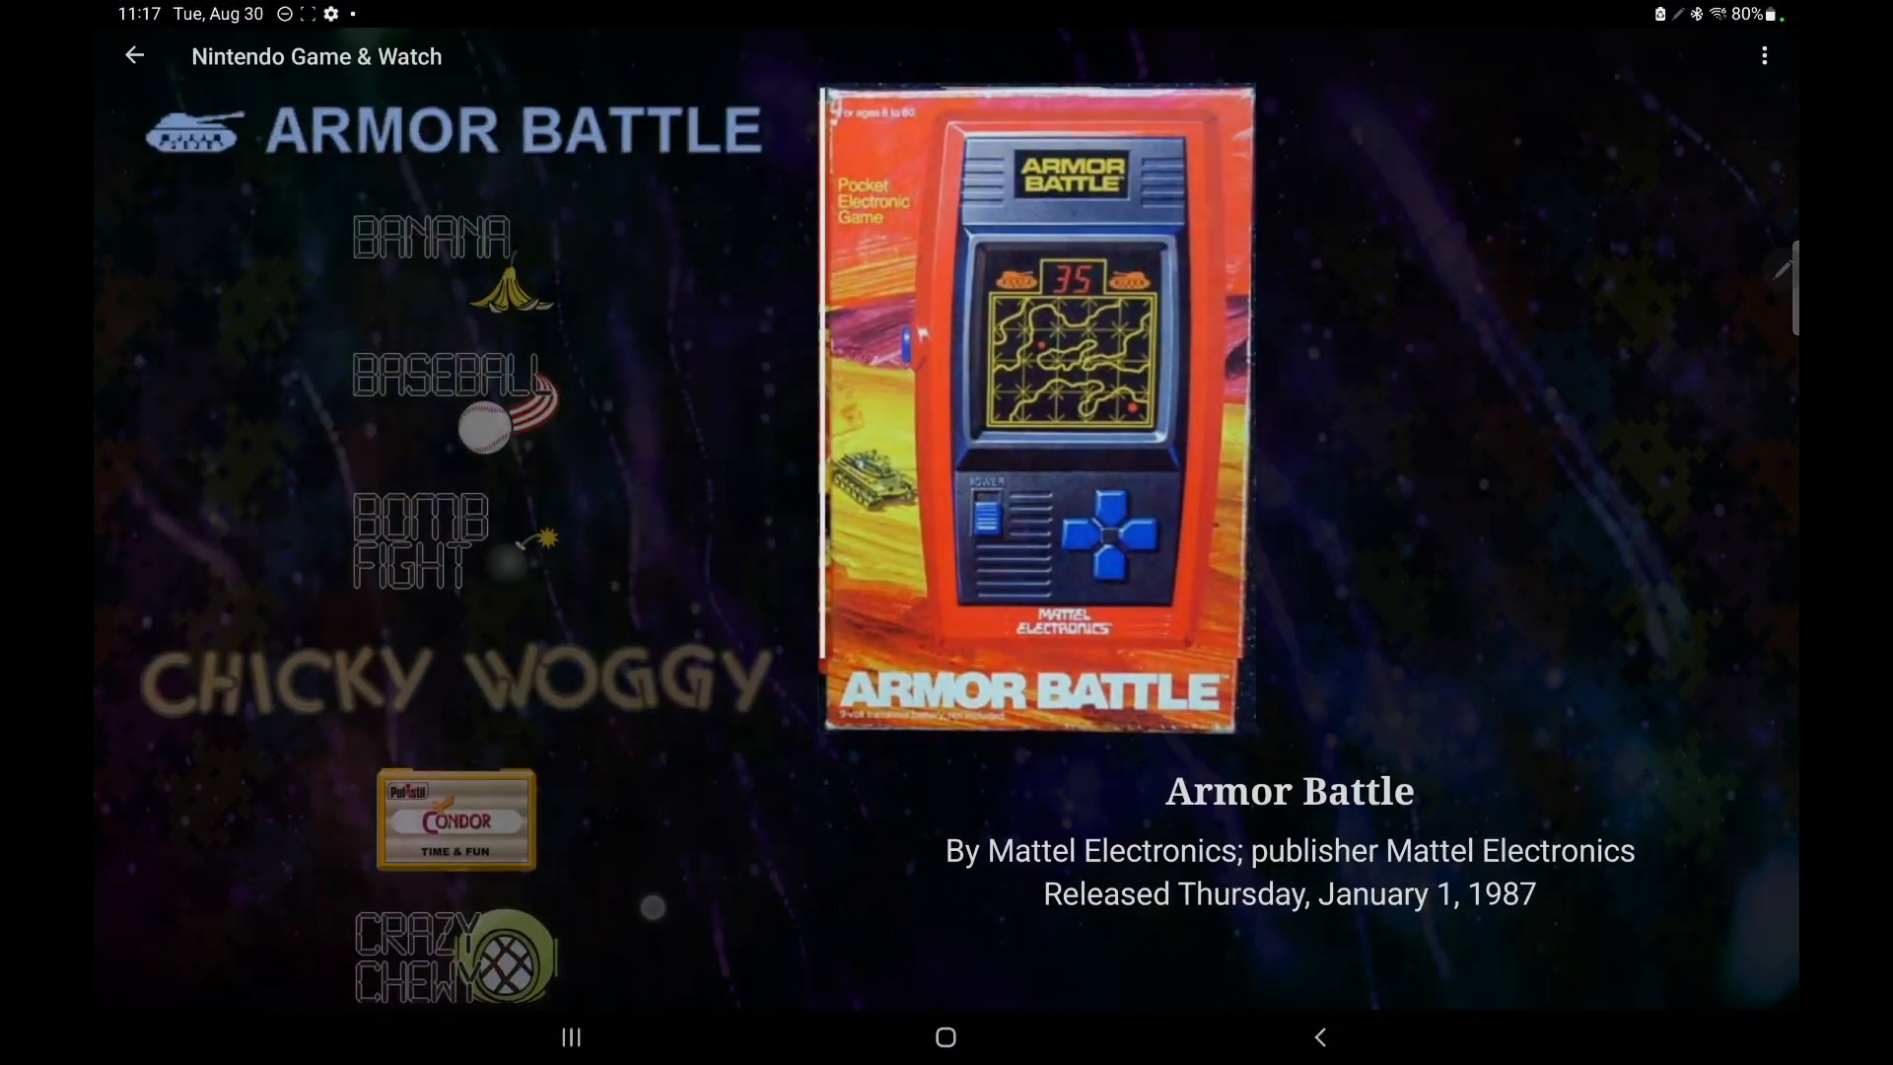
- Launch Baseball from the Game & Watch list into the Handheld Electronic (GW) core
left_click(445, 403)
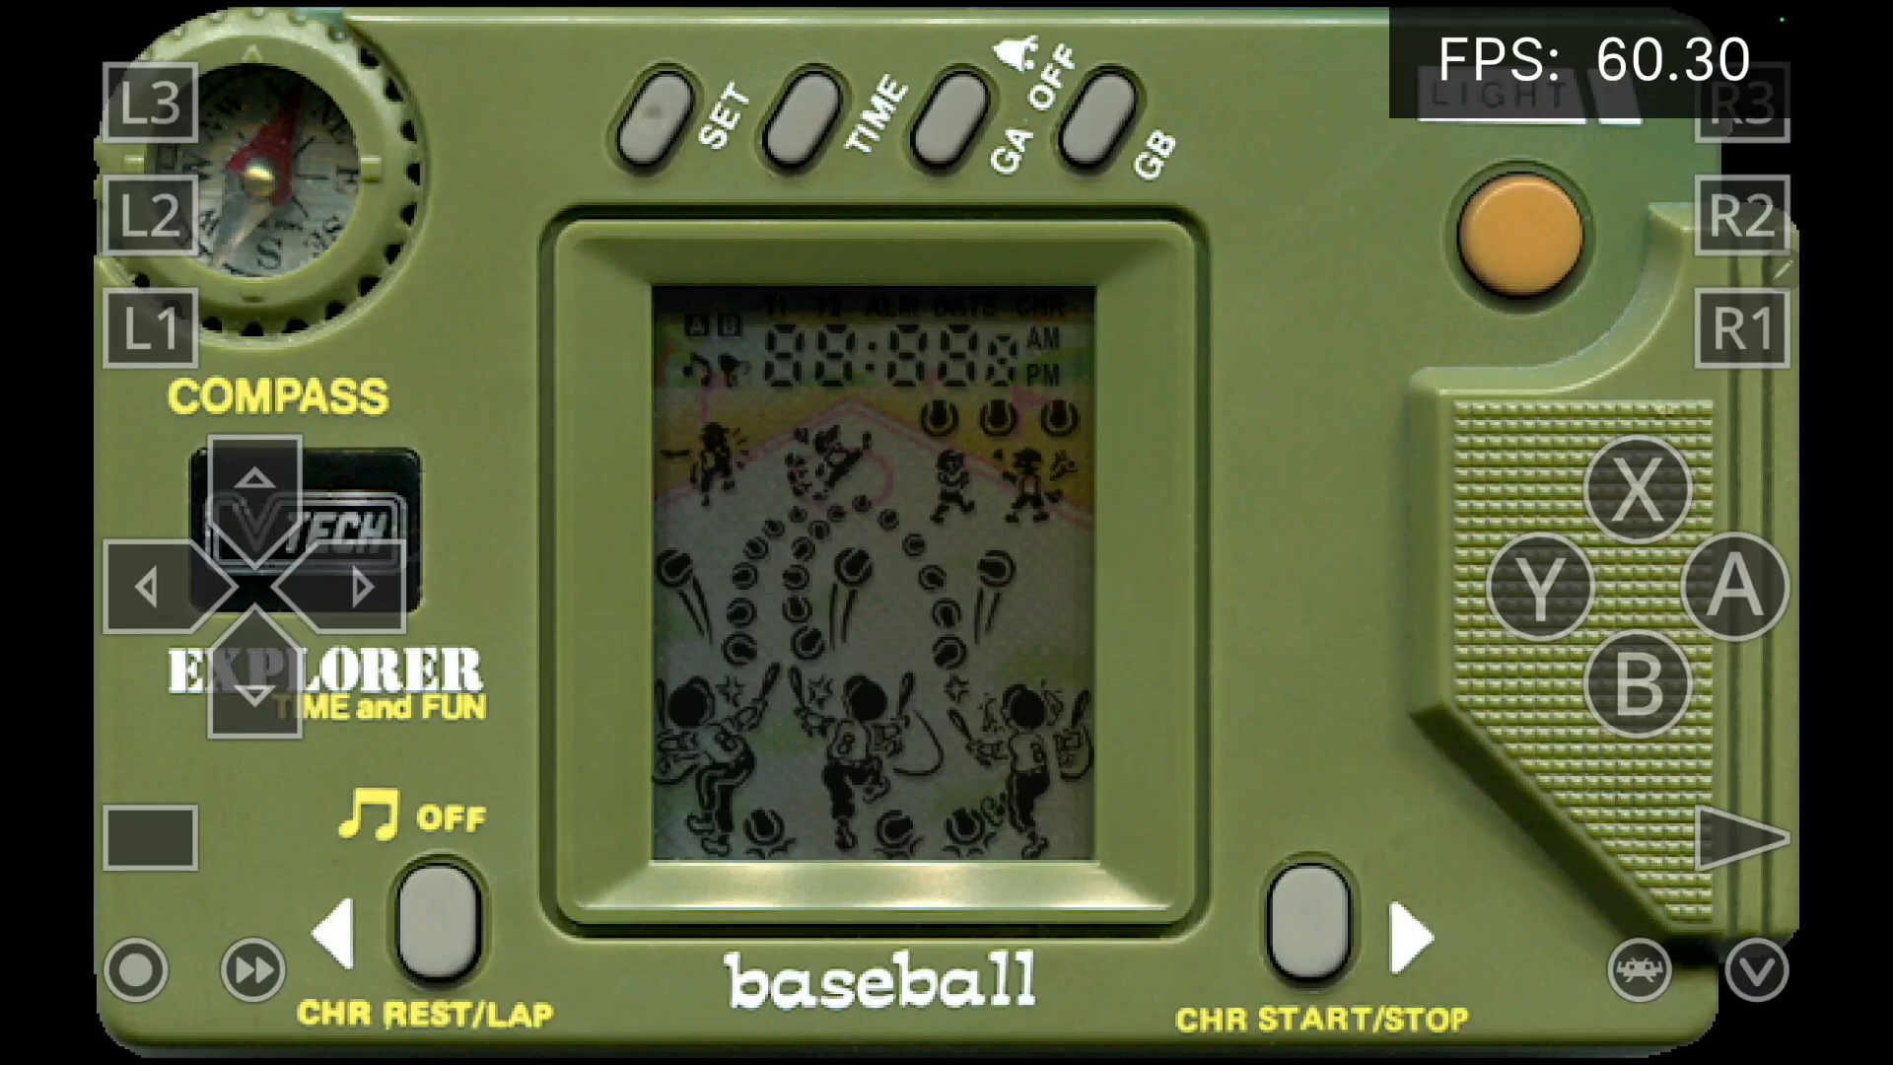
- Review the Baseball controller button mapping help (F1), then dismiss it
key("F1")
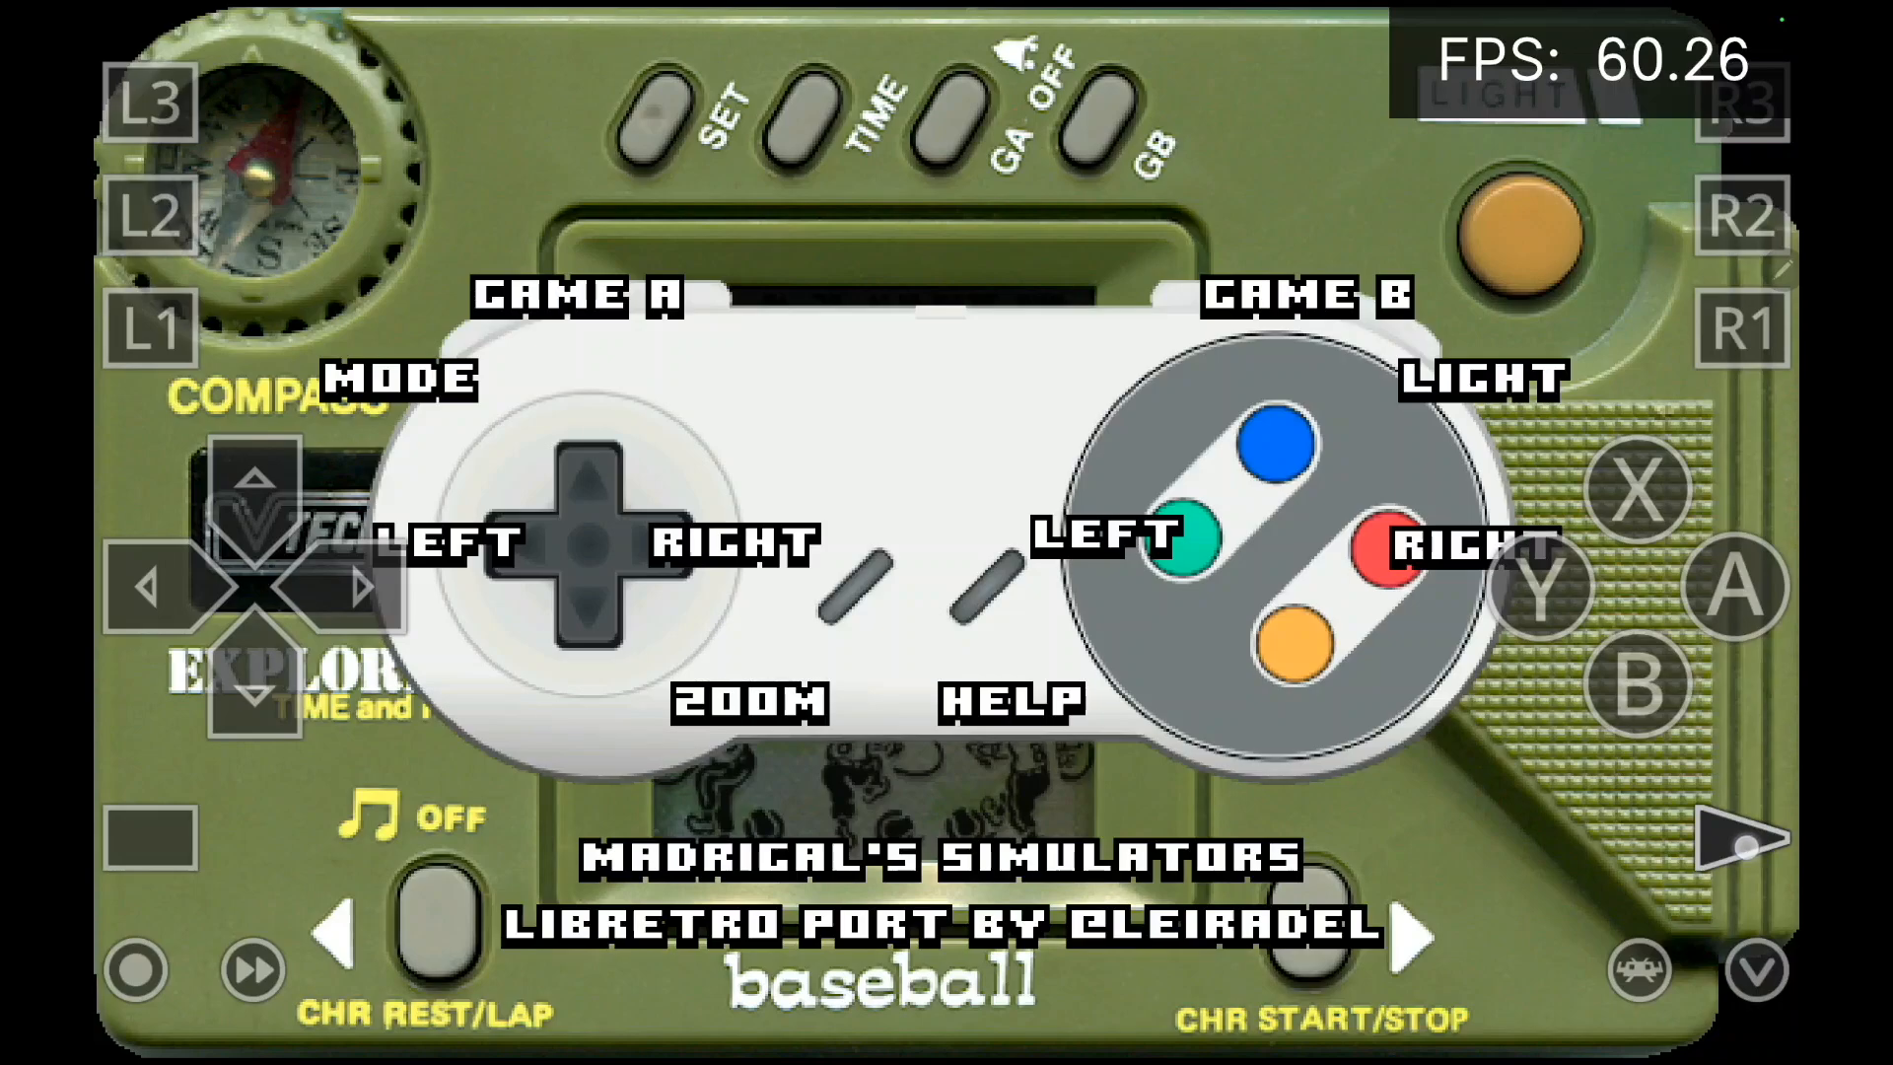
key("F1")
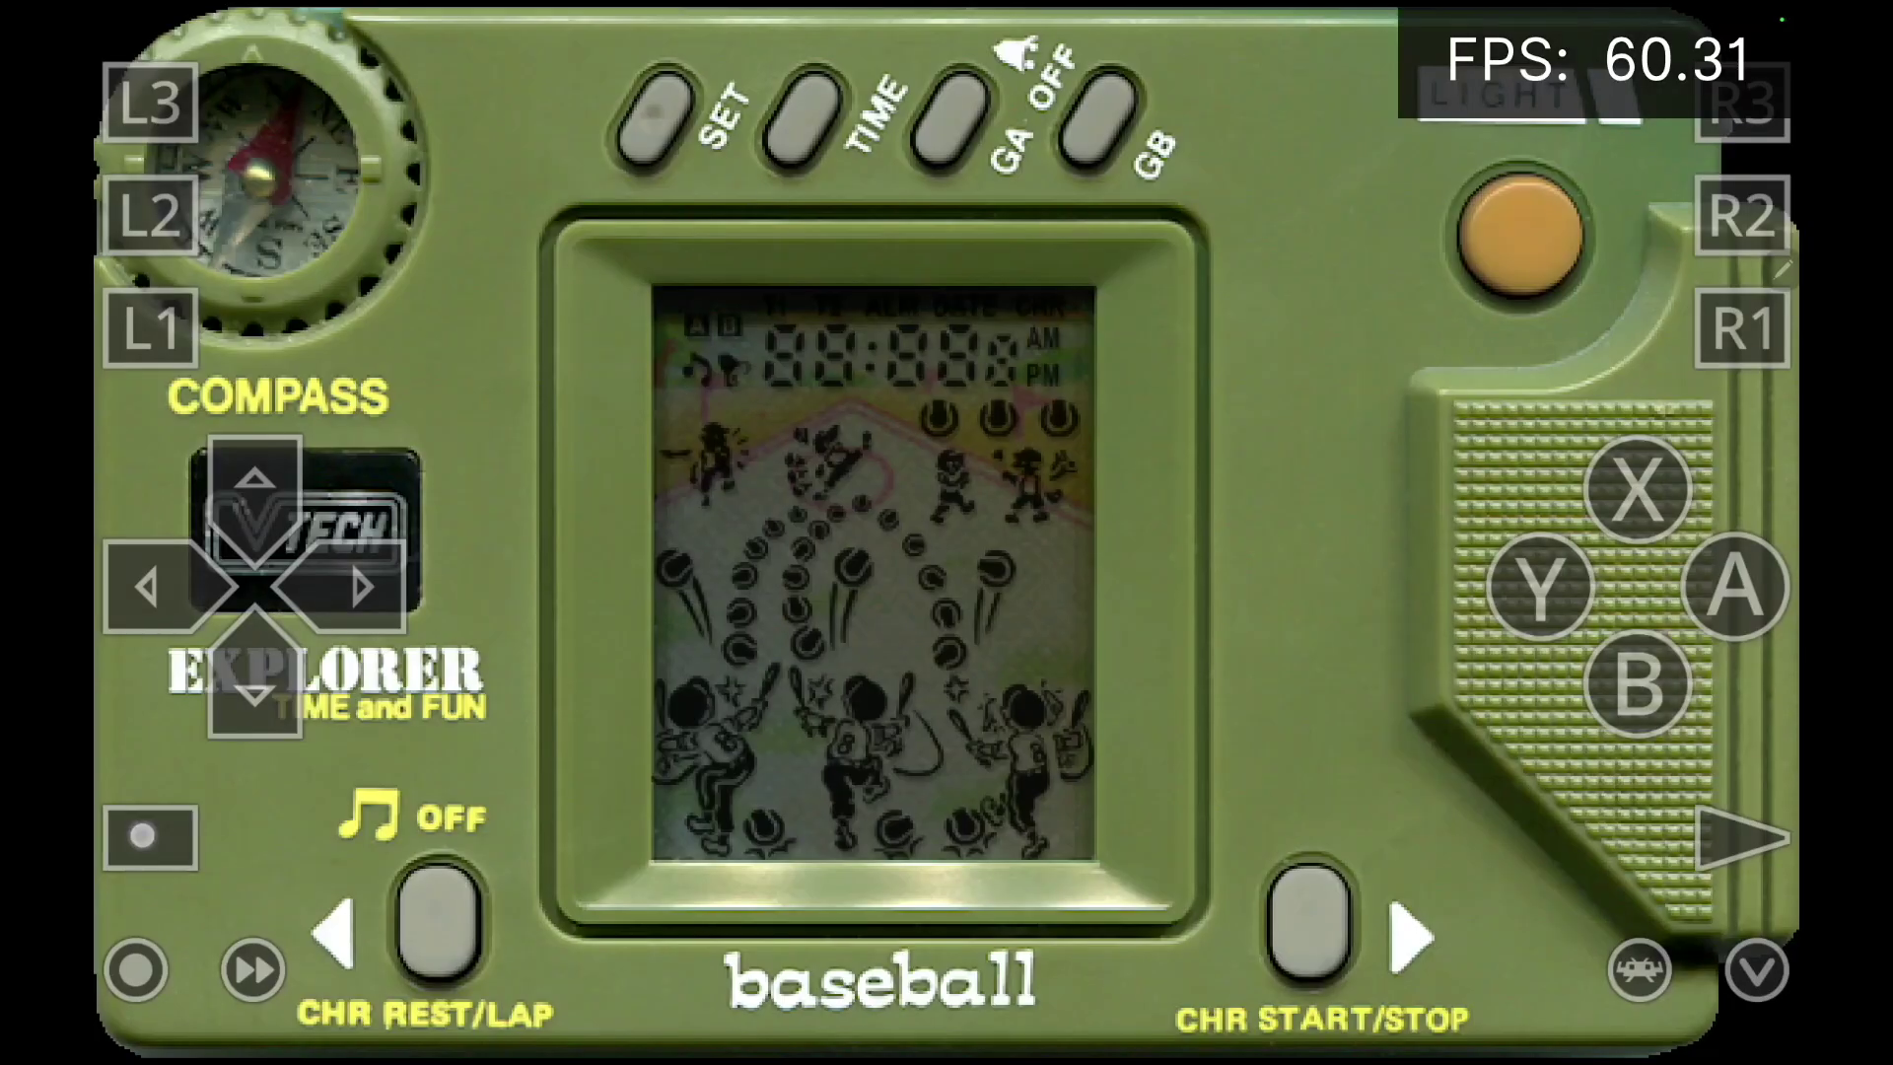
- Toggle between zoomed LCD and full handheld view, then start a baseball game with Game B
left_click(144, 836)
left_click(143, 835)
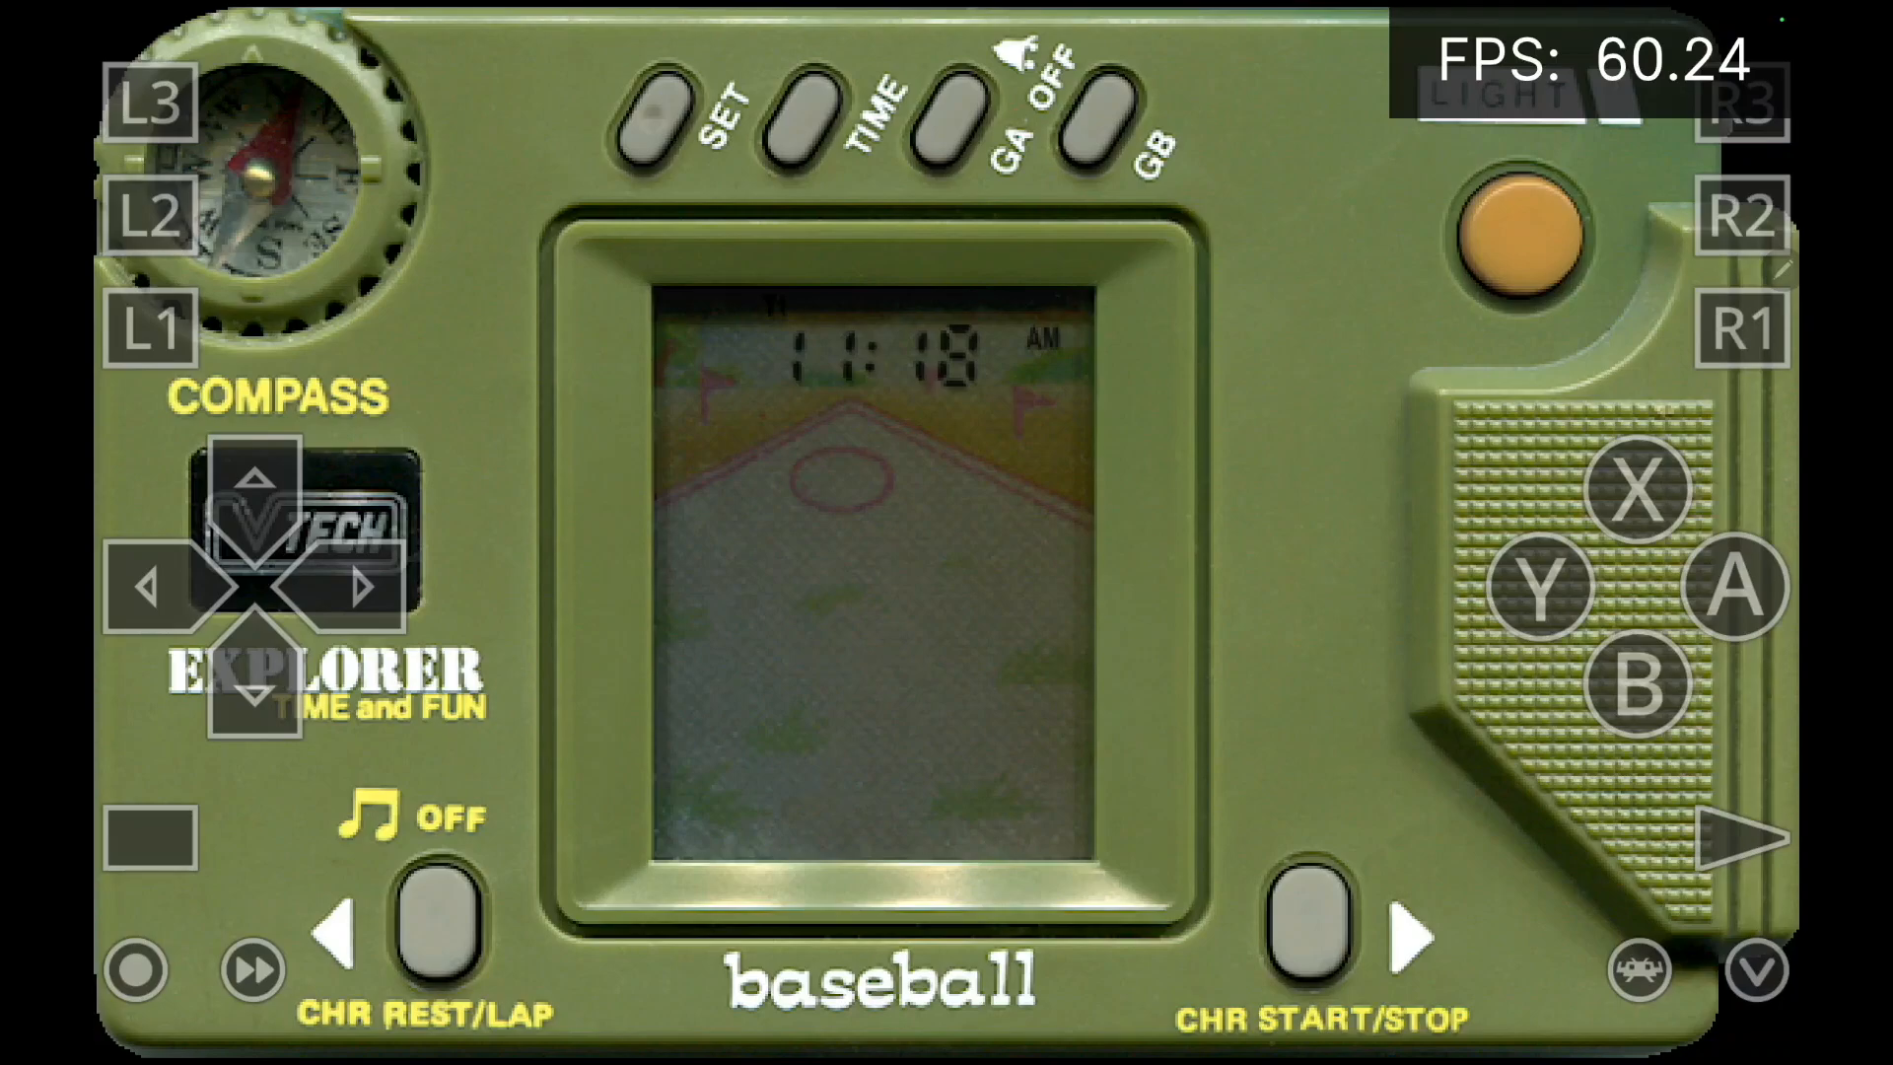
left_click(1098, 126)
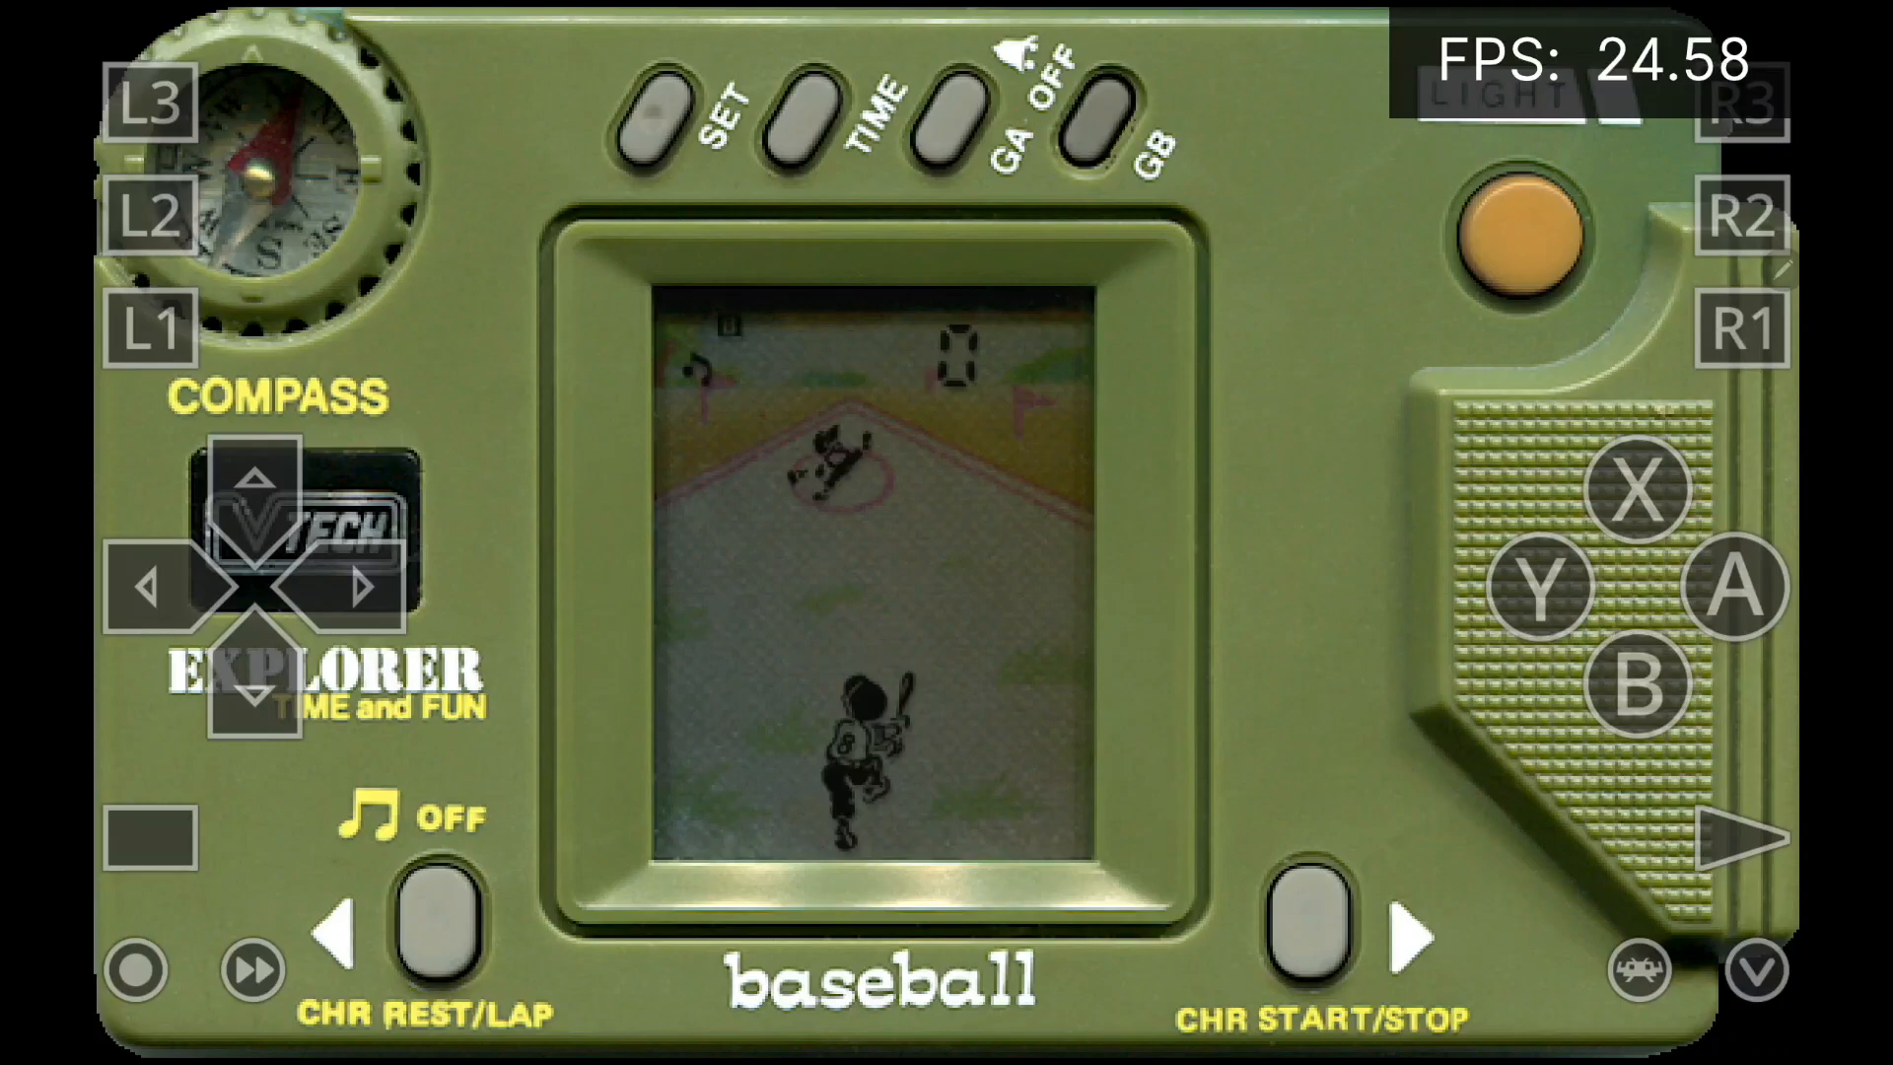